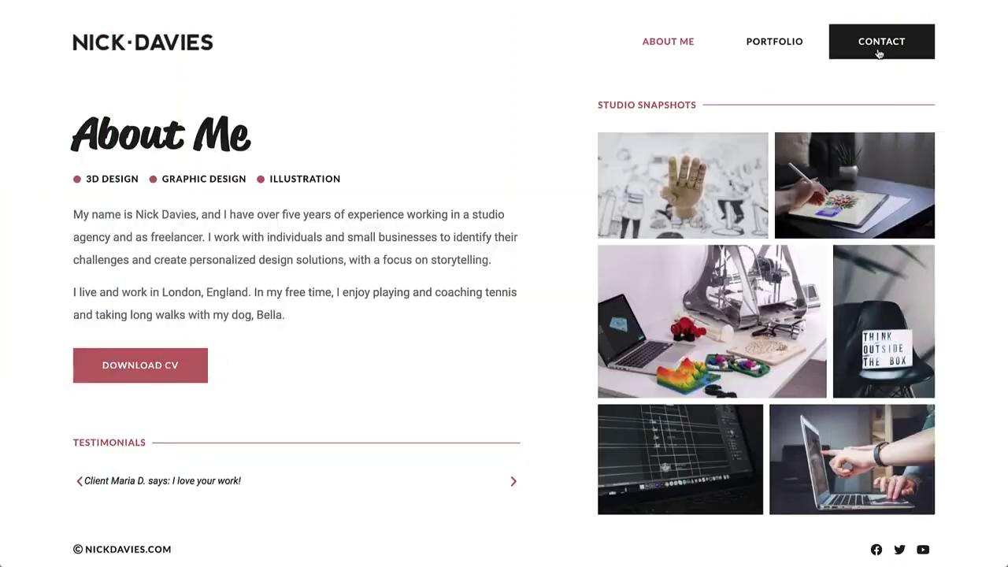
After previewing the live Get in Touch! popup, create a new popup template named 'Contact Form' via the Finder
{"action": "left_click", "coordinate": [877, 50]}
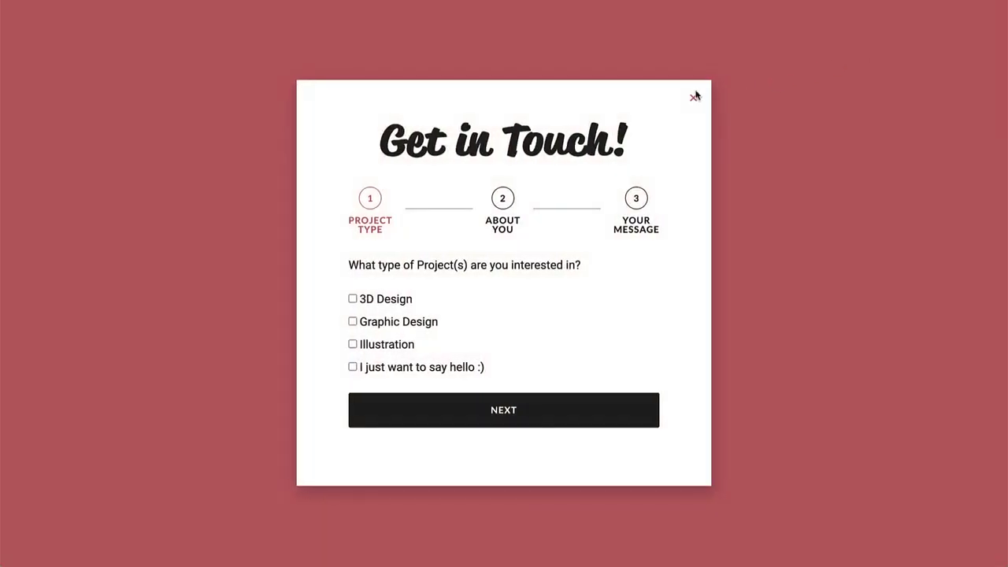
{"action": "left_click", "coordinate": [694, 96]}
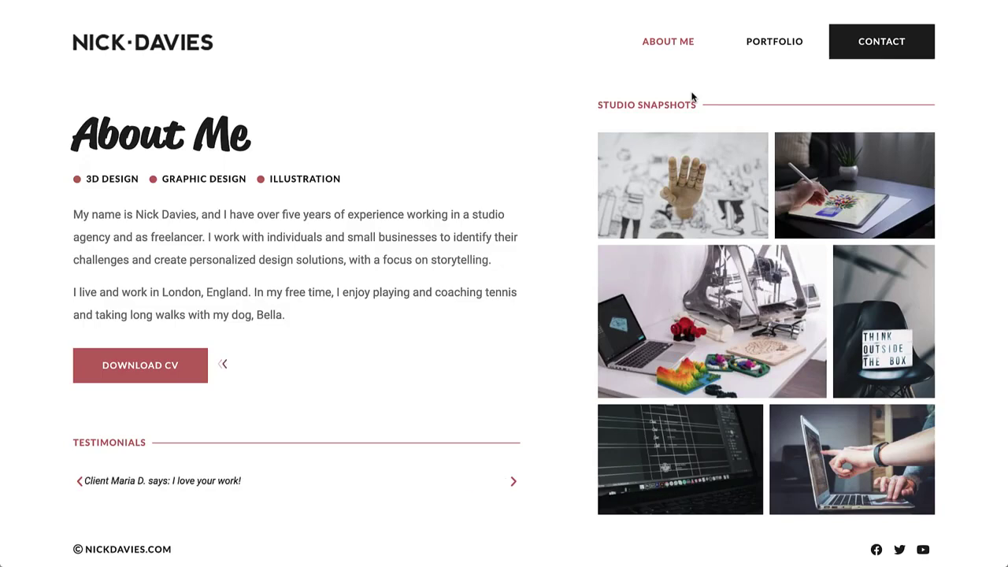
{"action": "key", "text": "ctrl+e"}
{"action": "type", "text": "add new popup"}
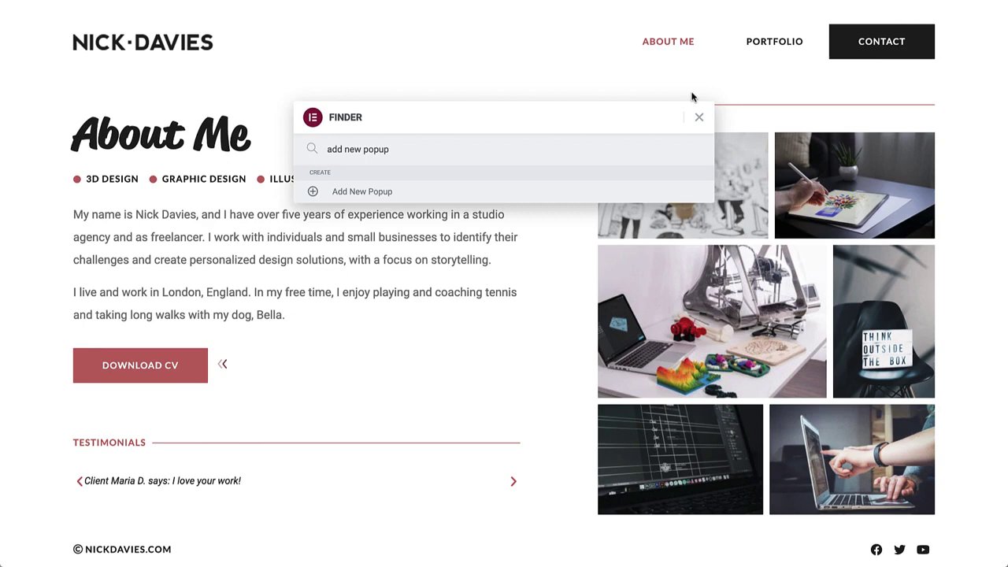
{"action": "left_click", "coordinate": [555, 194]}
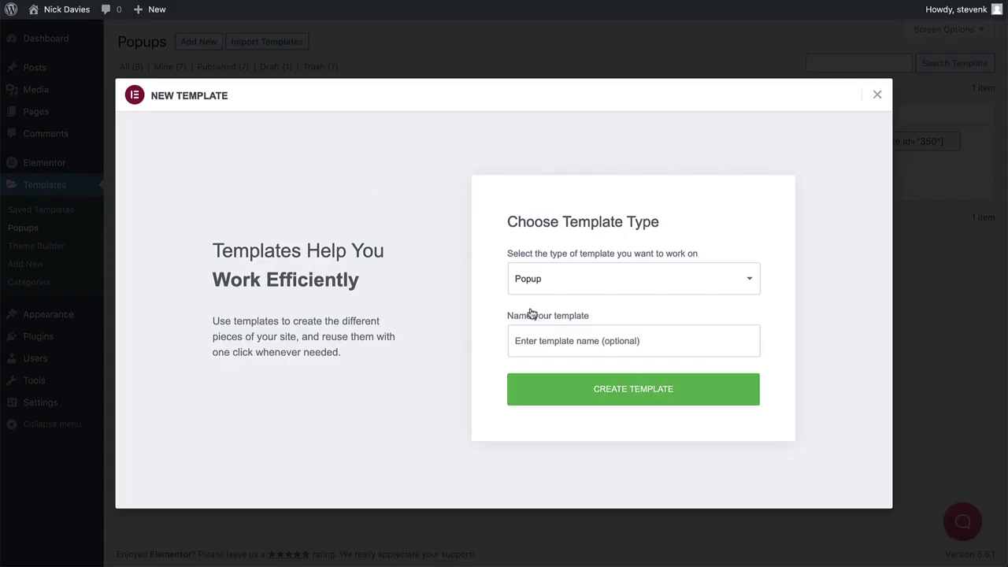
{"action": "left_click", "coordinate": [561, 337]}
{"action": "type", "text": "Contact Form"}
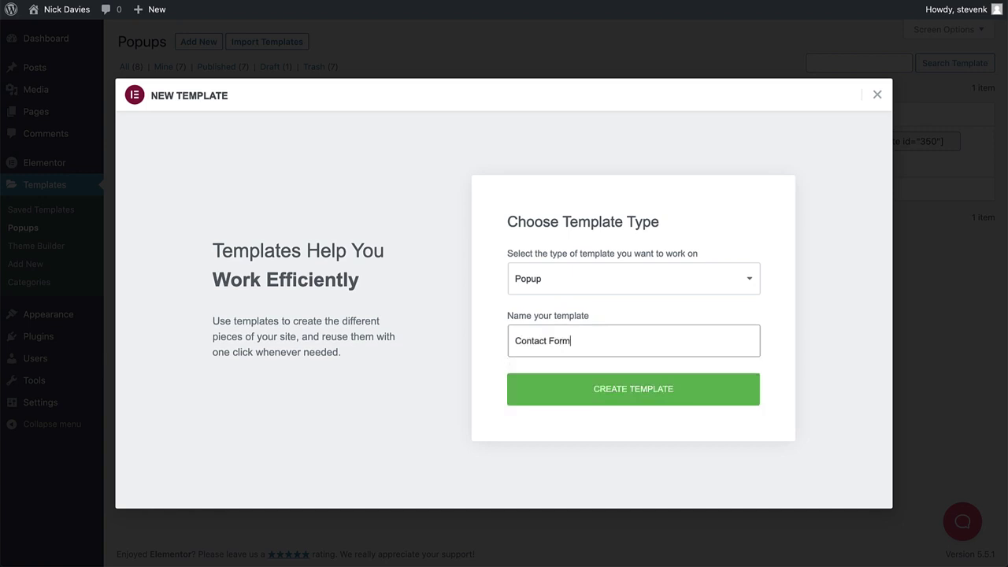
{"action": "left_click", "coordinate": [613, 389]}
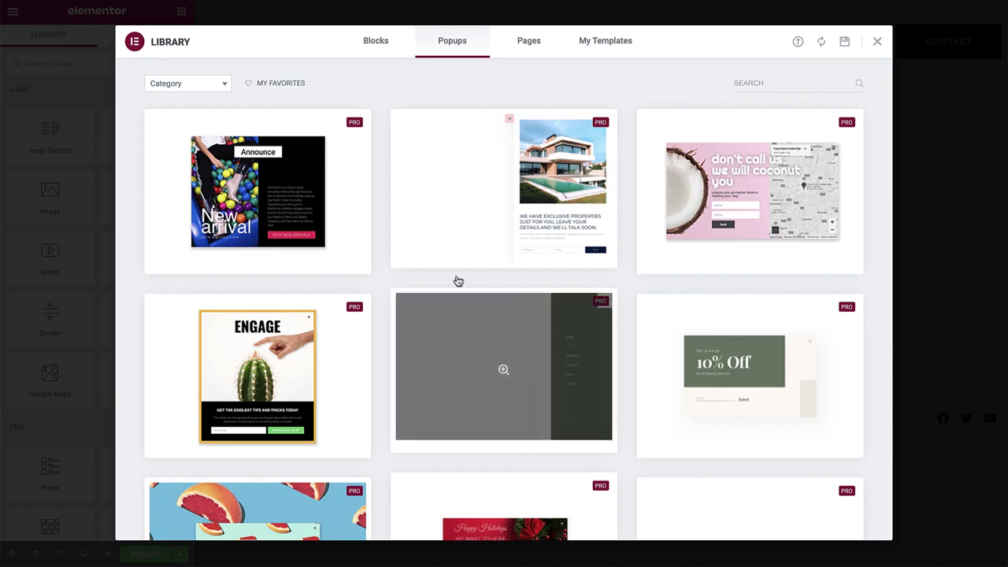
Try the popup's width, height and position options, ending with fit-to-content height and centred position
{"action": "left_click", "coordinate": [877, 43]}
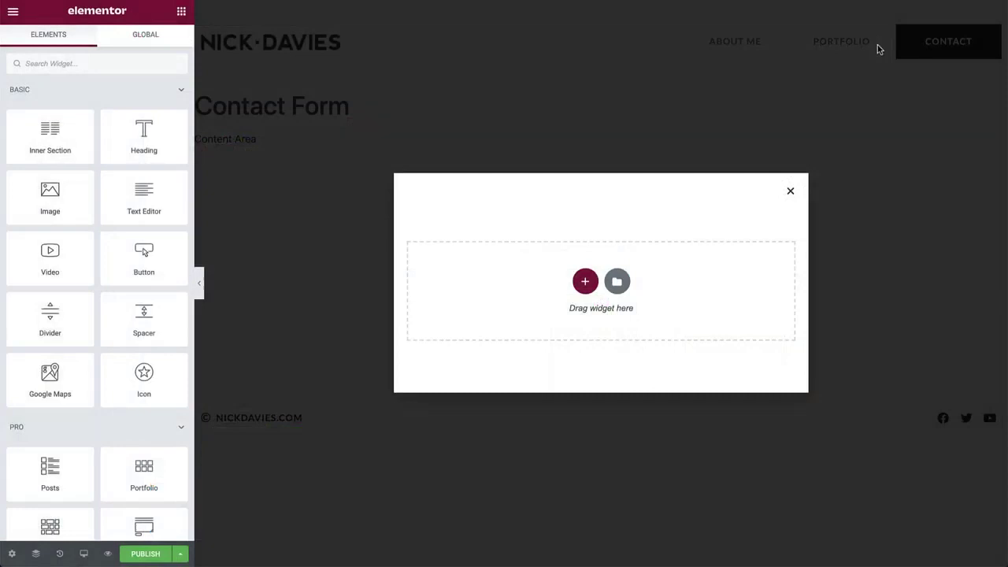
{"action": "left_click", "coordinate": [12, 554]}
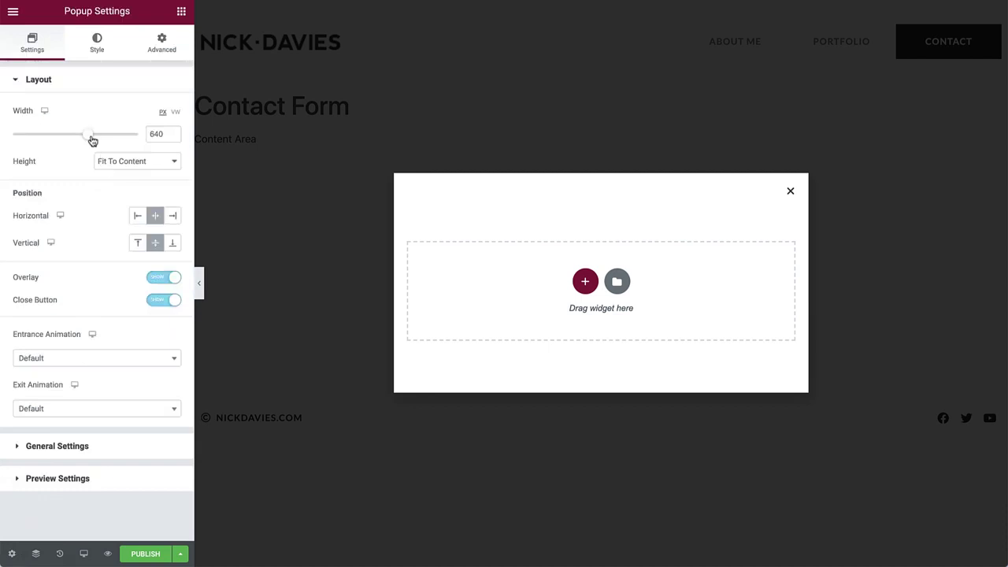
{"action": "mouse_move", "coordinate": [91, 137]}
{"action": "left_mouse_down"}
{"action": "mouse_move", "coordinate": [68, 134]}
{"action": "mouse_move", "coordinate": [91, 134]}
{"action": "left_mouse_up"}
{"action": "left_click", "coordinate": [137, 160]}
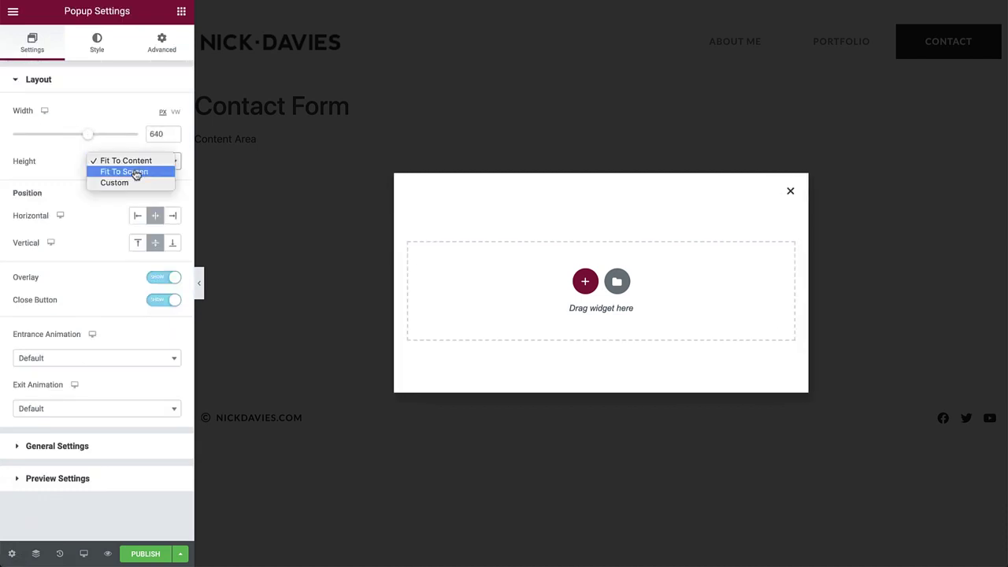
{"action": "left_click", "coordinate": [136, 174]}
{"action": "left_click", "coordinate": [134, 164]}
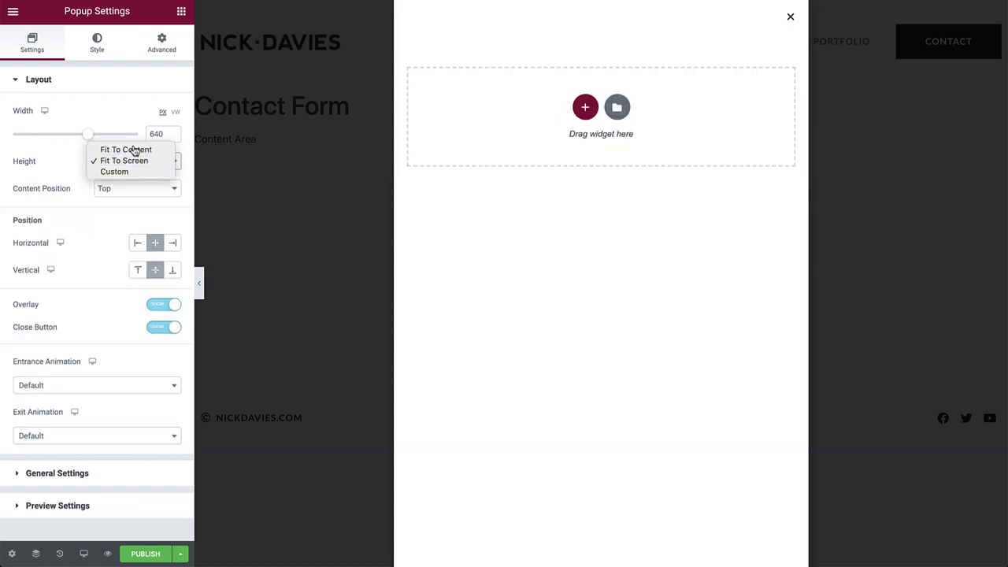
{"action": "left_click", "coordinate": [132, 149]}
{"action": "left_click", "coordinate": [137, 216]}
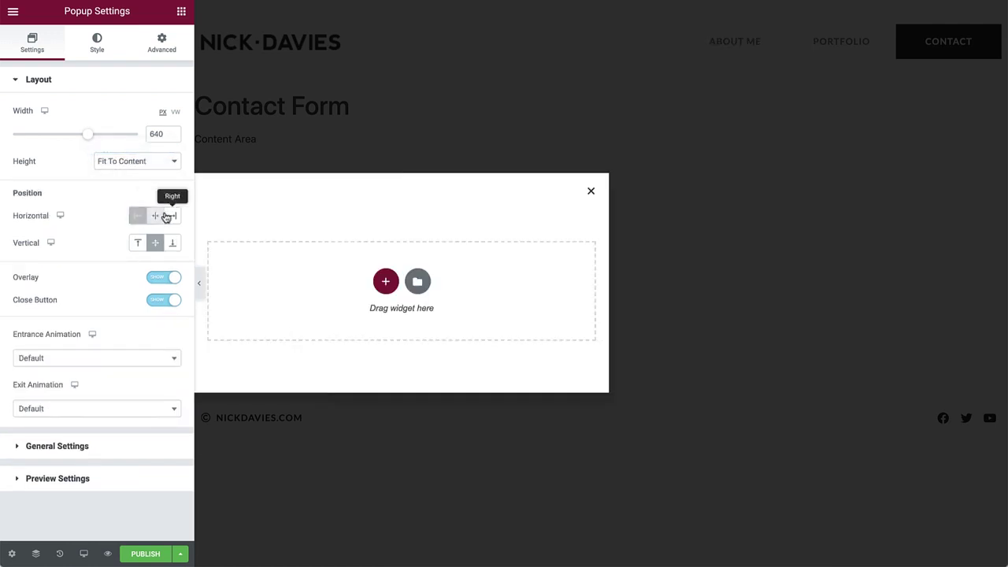
{"action": "left_click", "coordinate": [167, 217]}
{"action": "left_click", "coordinate": [155, 216]}
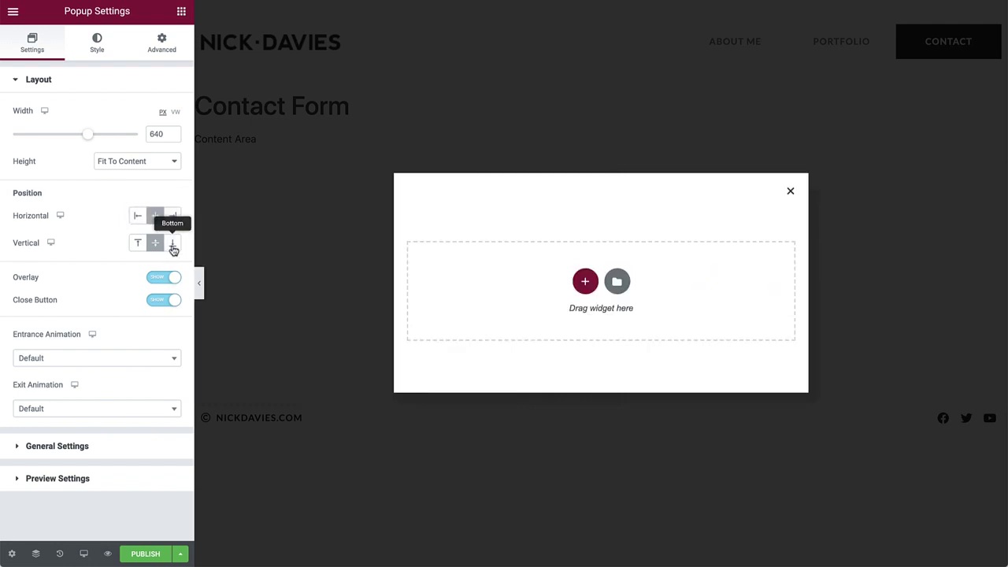
{"action": "left_click", "coordinate": [173, 248]}
{"action": "left_click", "coordinate": [157, 244]}
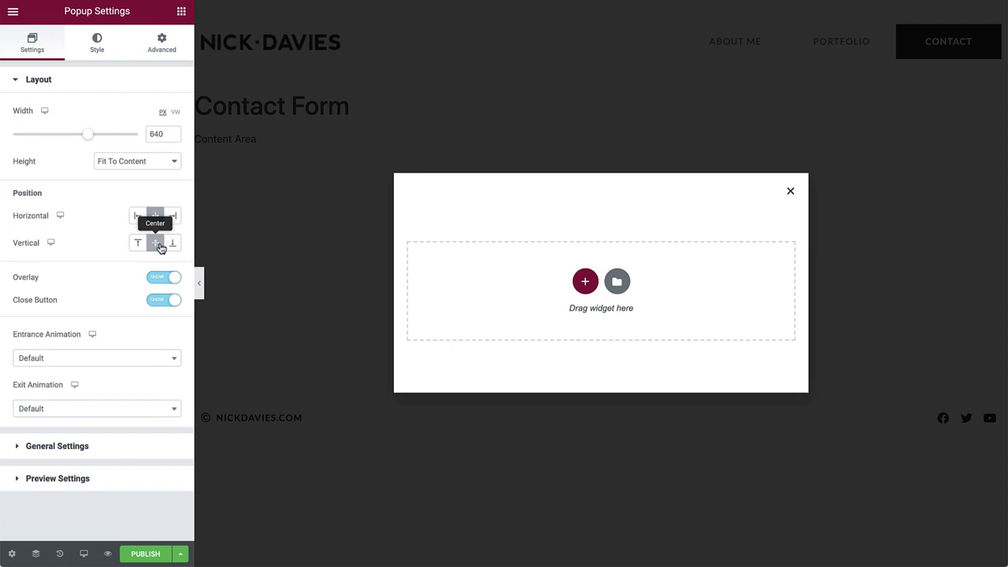
Set entrance to Slide In Right and exit to Slide Out Right, with 0.4 s duration
{"action": "left_click", "coordinate": [158, 360]}
{"action": "type", "text": "sli"}
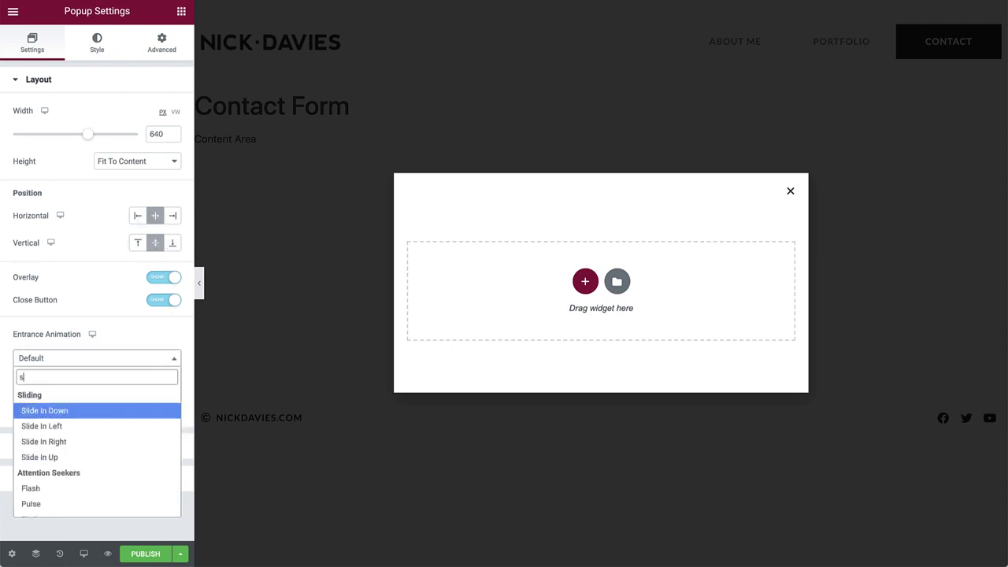
{"action": "left_click", "coordinate": [144, 442]}
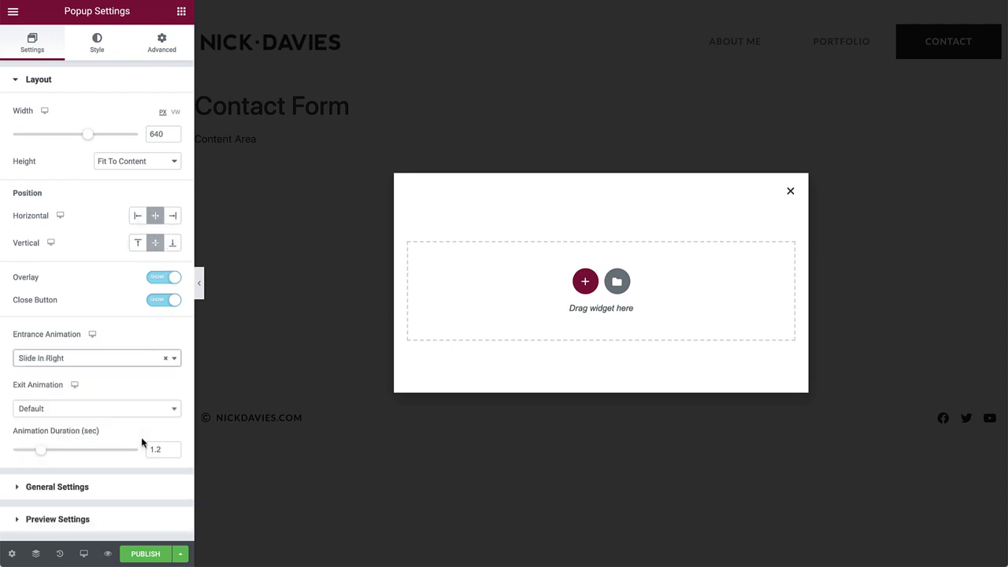
{"action": "left_click", "coordinate": [125, 414]}
{"action": "type", "text": "sli"}
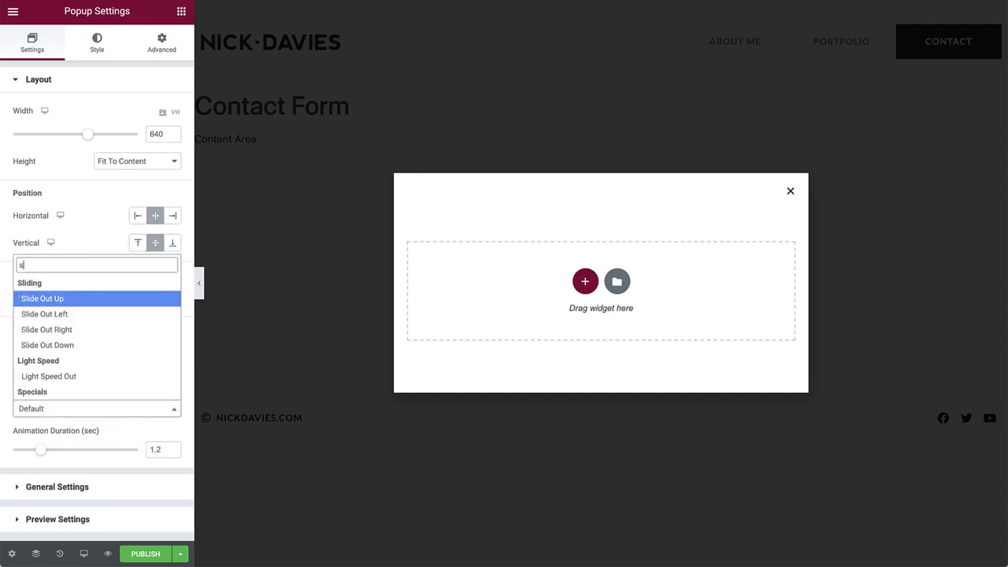
{"action": "left_click", "coordinate": [83, 376]}
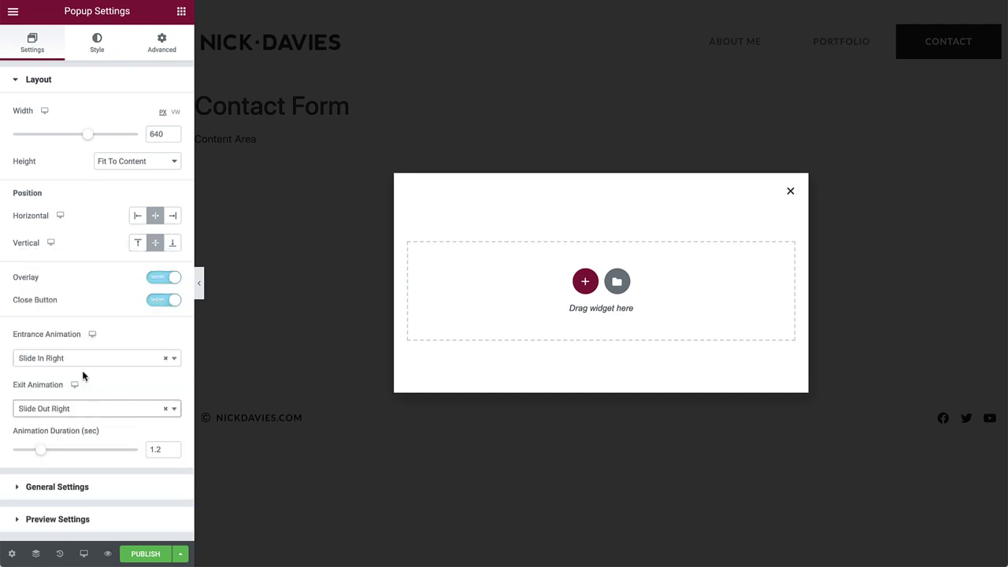
{"action": "left_click_drag", "start_coordinate": [40, 449], "coordinate": [23, 453]}
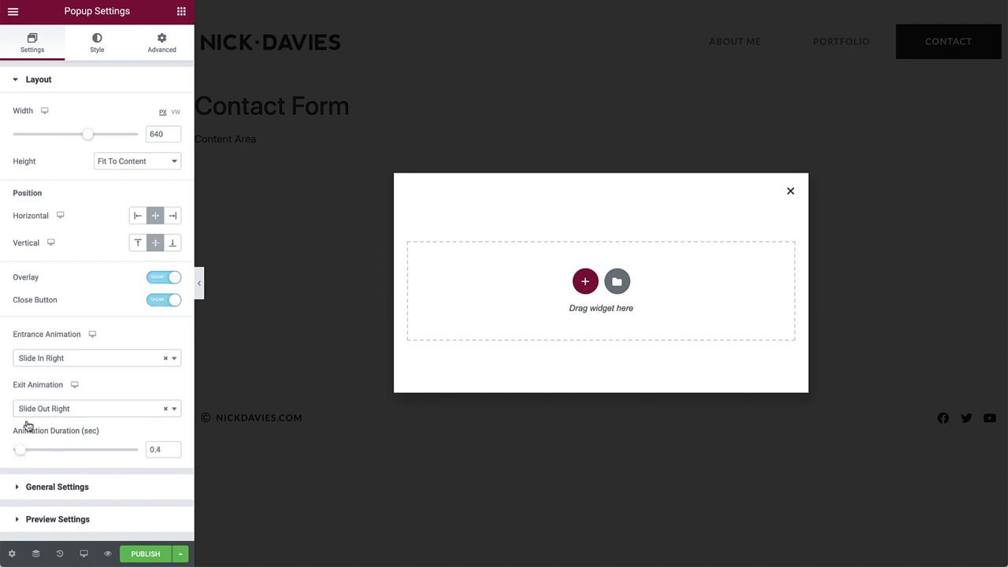
Colour the popup overlay and the close X with the Accent global colour
{"action": "left_click", "coordinate": [95, 44]}
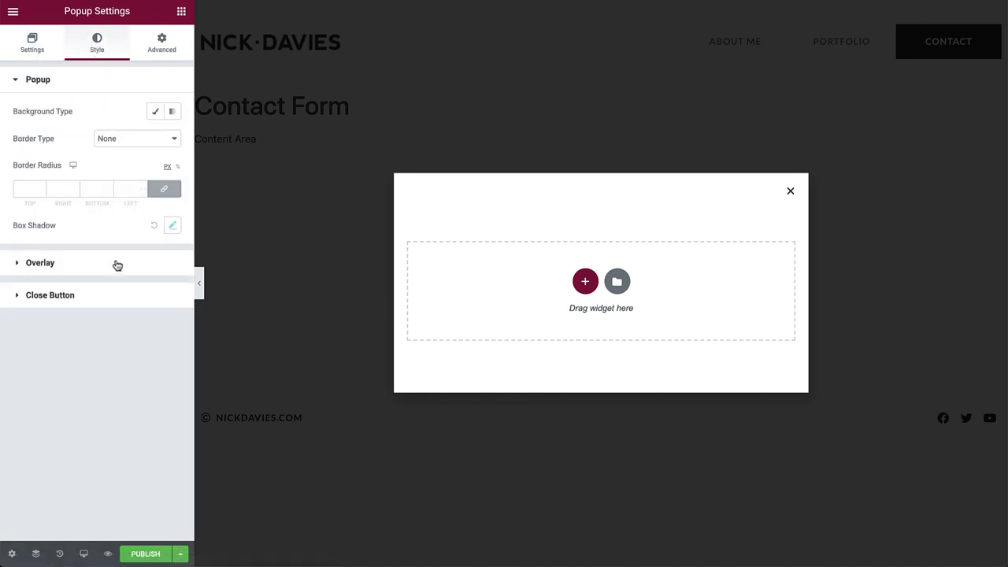
{"action": "left_click", "coordinate": [116, 264]}
{"action": "left_click", "coordinate": [154, 171]}
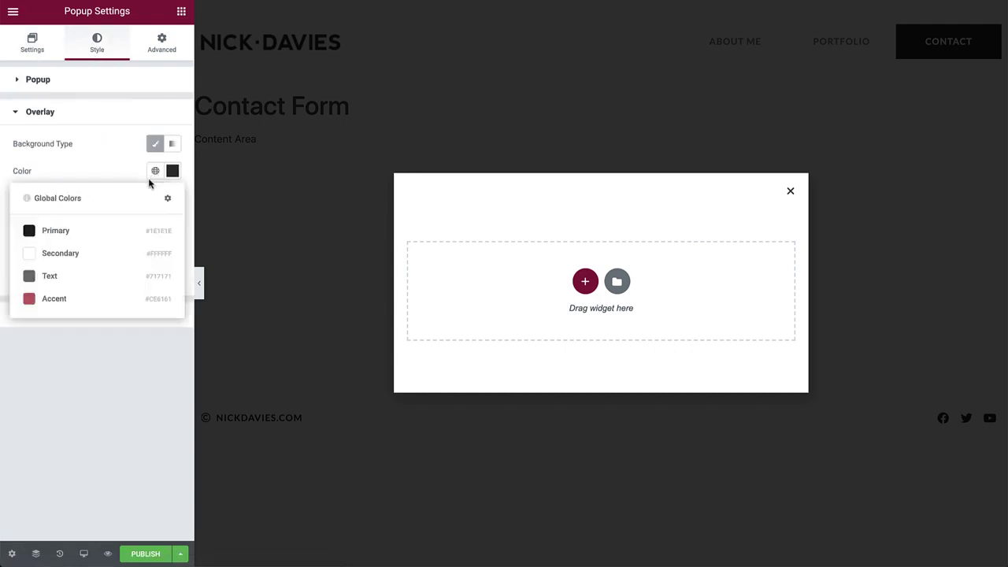
{"action": "left_click", "coordinate": [114, 299]}
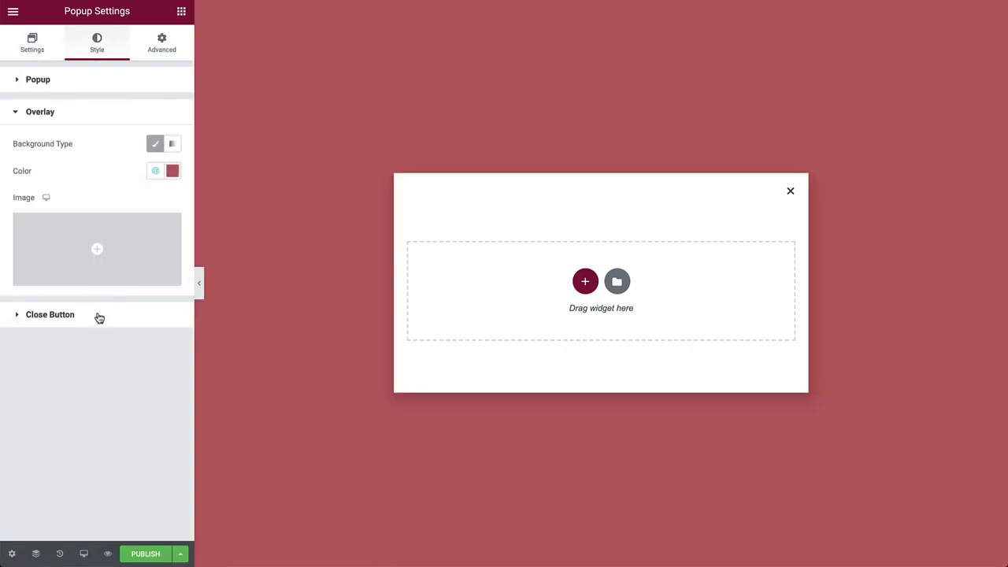
{"action": "left_click", "coordinate": [96, 314]}
{"action": "left_click", "coordinate": [155, 340]}
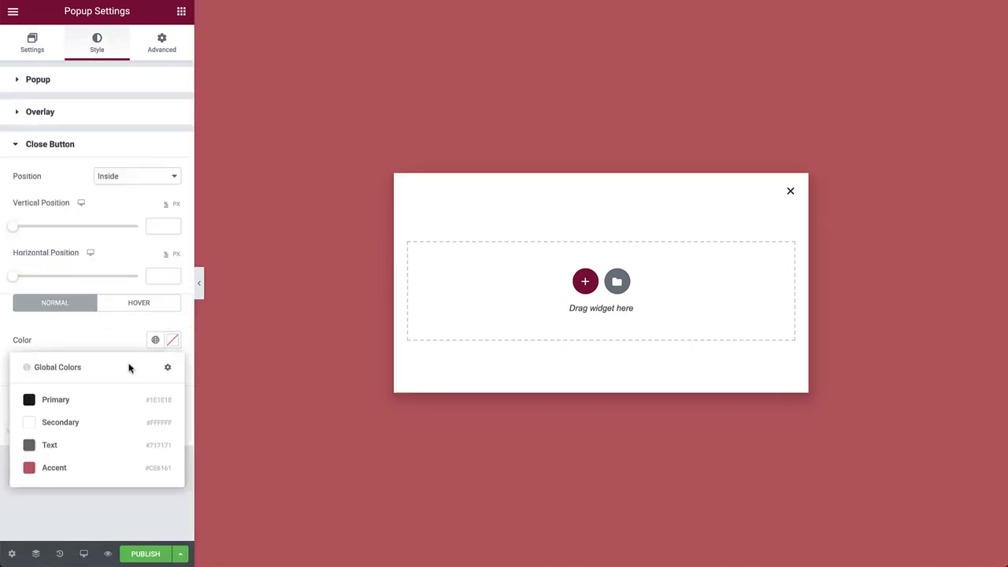
{"action": "left_click", "coordinate": [63, 469]}
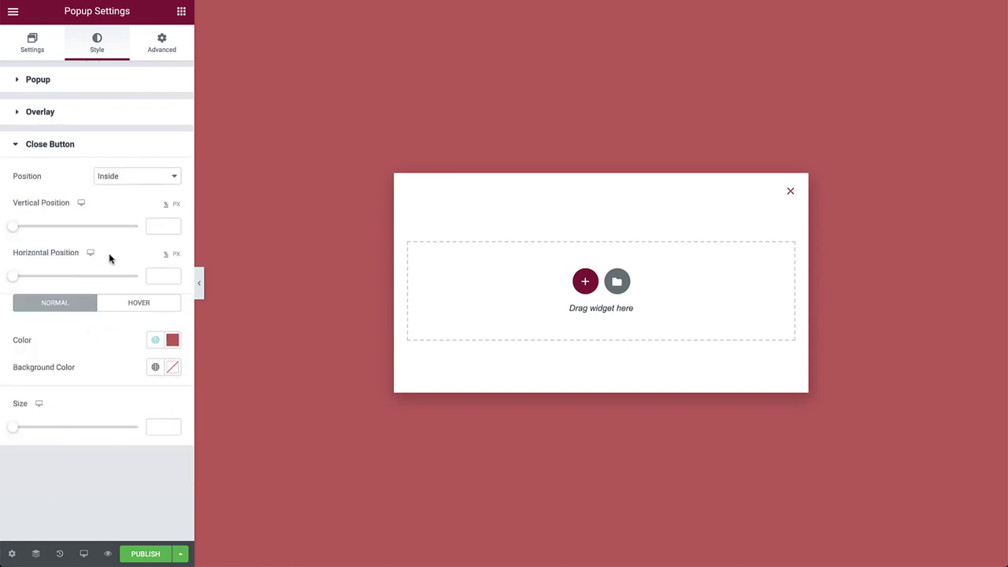
Set the popup's linked padding to 50 px on all sides
{"action": "left_click", "coordinate": [161, 43]}
{"action": "left_click", "coordinate": [27, 426]}
{"action": "type", "text": "5"}
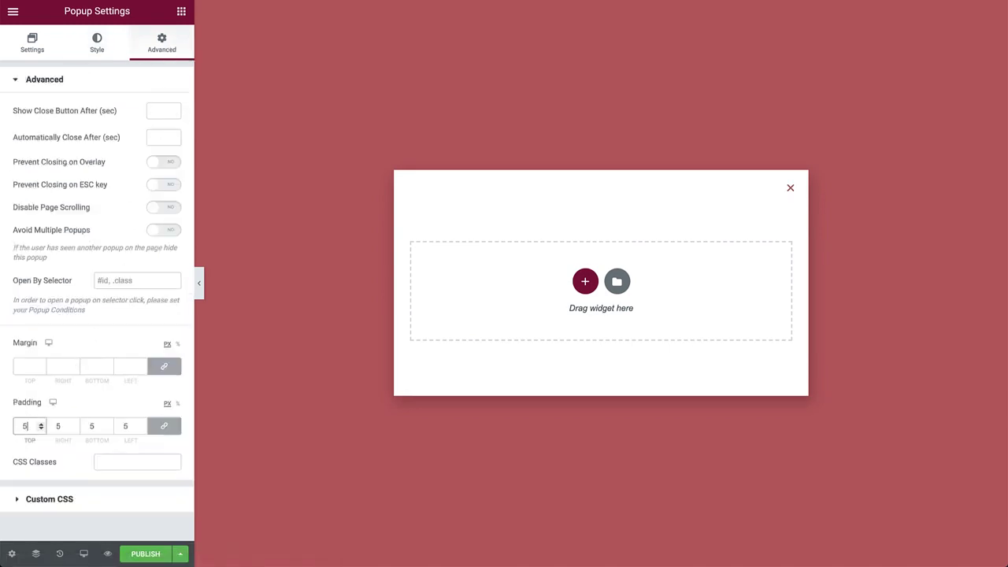
{"action": "type", "text": "0"}
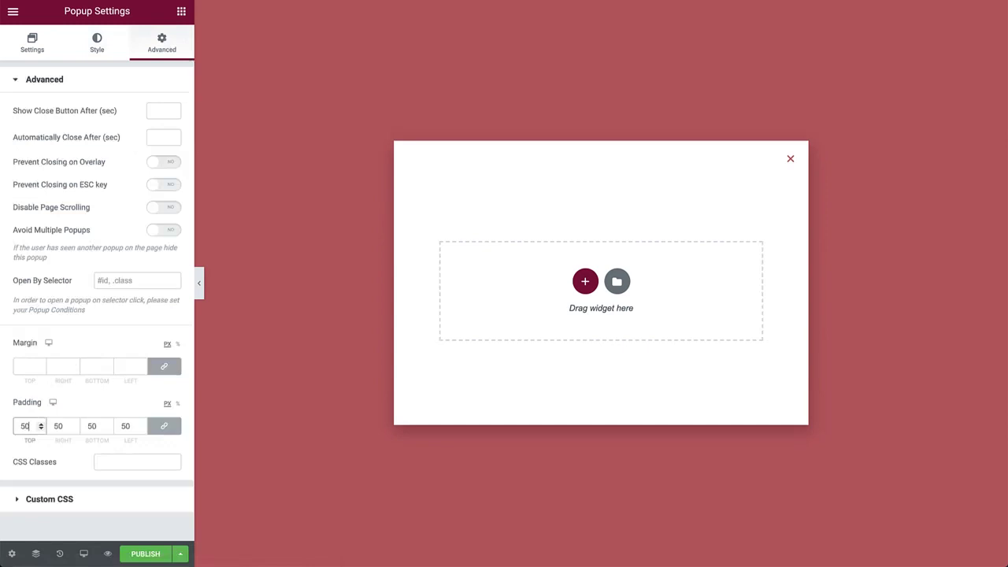
Add a single-column section with a centred 'Get in Touch!' heading
{"action": "left_click", "coordinate": [585, 282]}
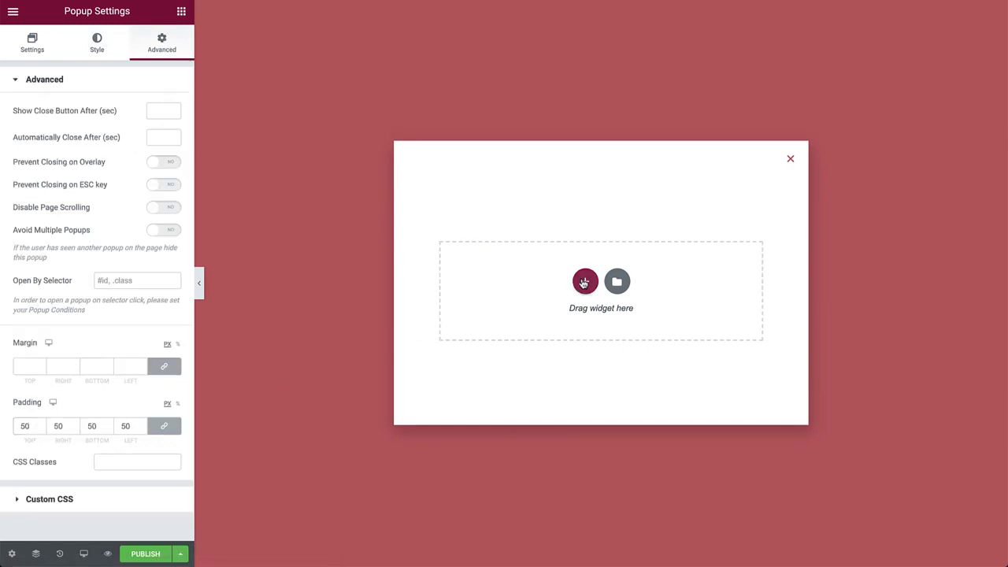
{"action": "left_click", "coordinate": [495, 286]}
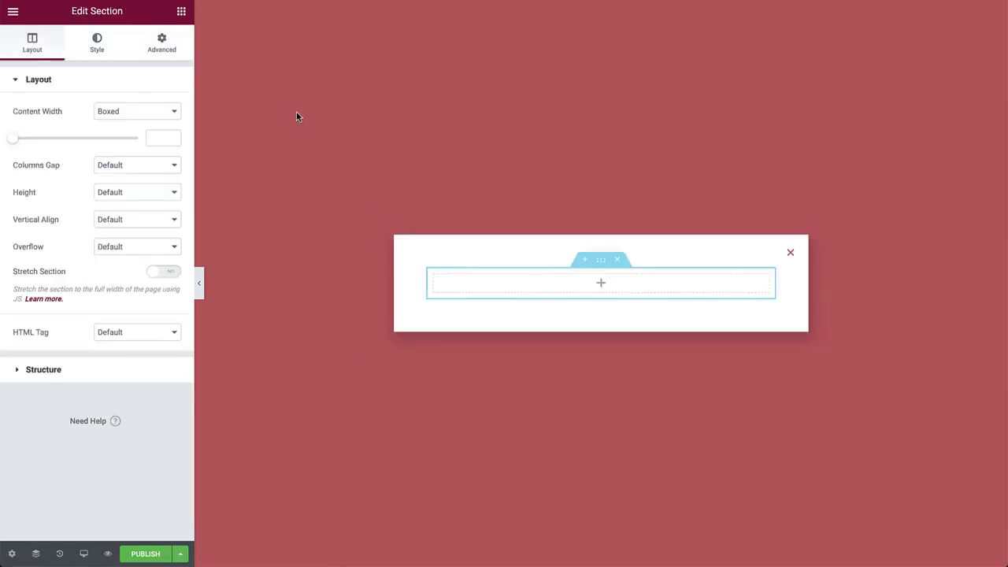
{"action": "left_click", "coordinate": [181, 11]}
{"action": "left_click_drag", "start_coordinate": [160, 136], "coordinate": [583, 282]}
{"action": "triple_click", "coordinate": [121, 155]}
{"action": "type", "text": "G"}
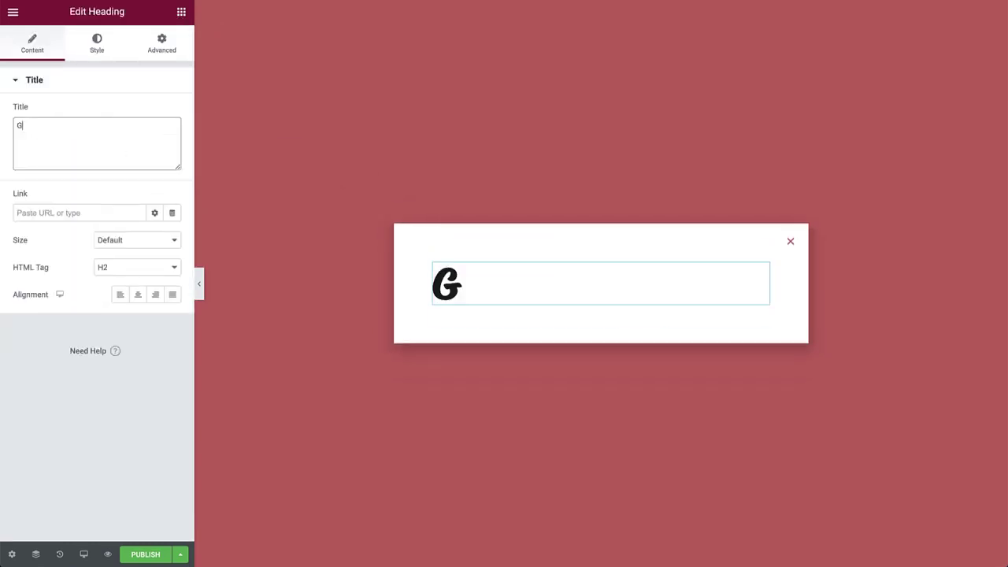
{"action": "type", "text": "et in Touch!"}
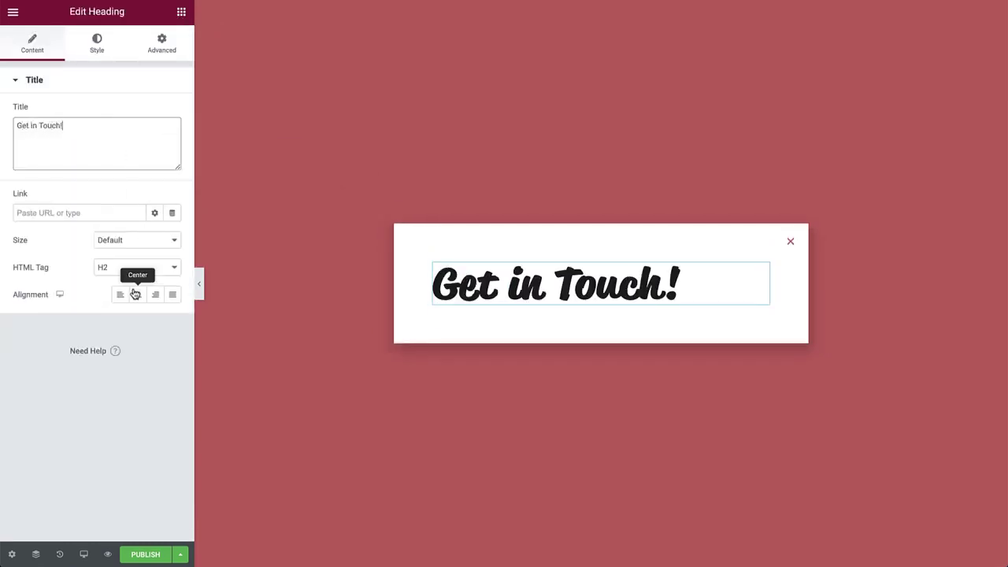
{"action": "left_click", "coordinate": [135, 294]}
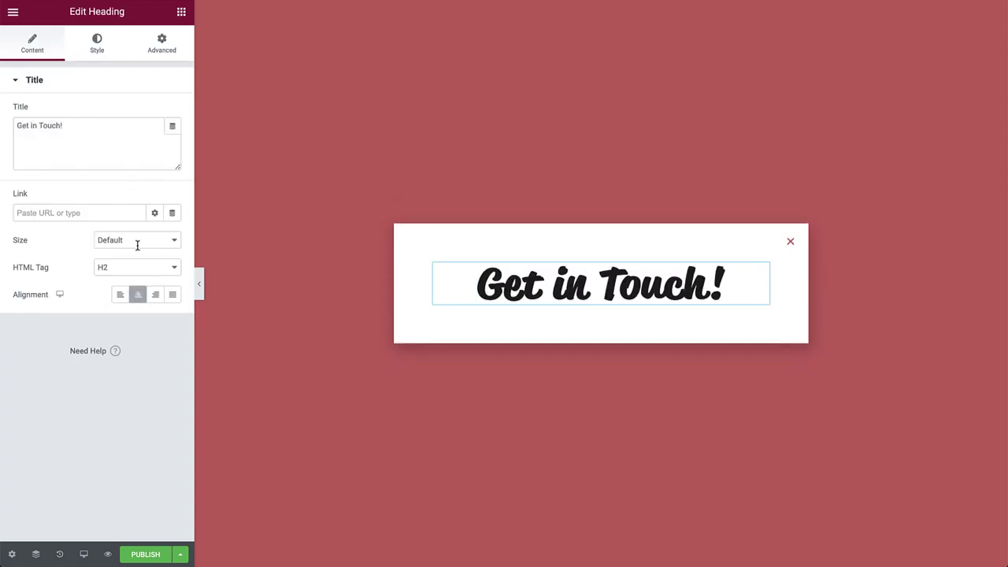
Place a Form widget below the heading
{"action": "left_click", "coordinate": [181, 11]}
{"action": "type", "text": "form"}
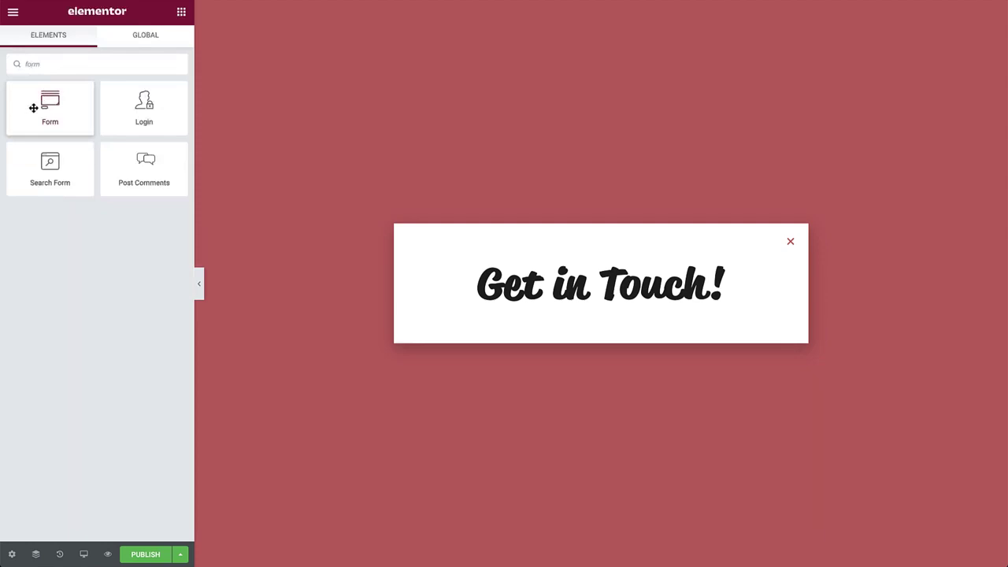
{"action": "left_click_drag", "start_coordinate": [32, 103], "coordinate": [535, 308]}
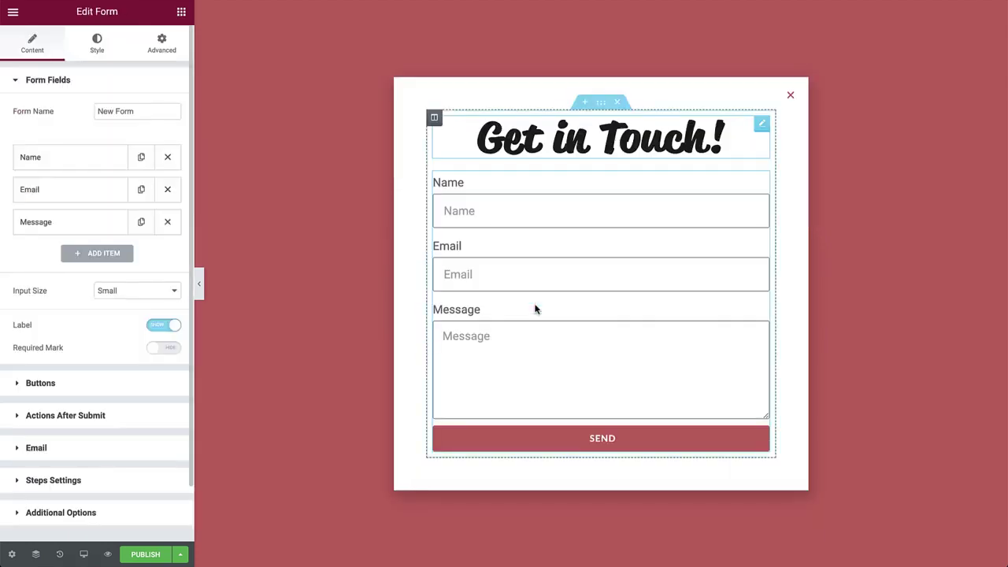
Give the heading 20 px of bottom padding only
{"action": "left_click", "coordinate": [723, 134]}
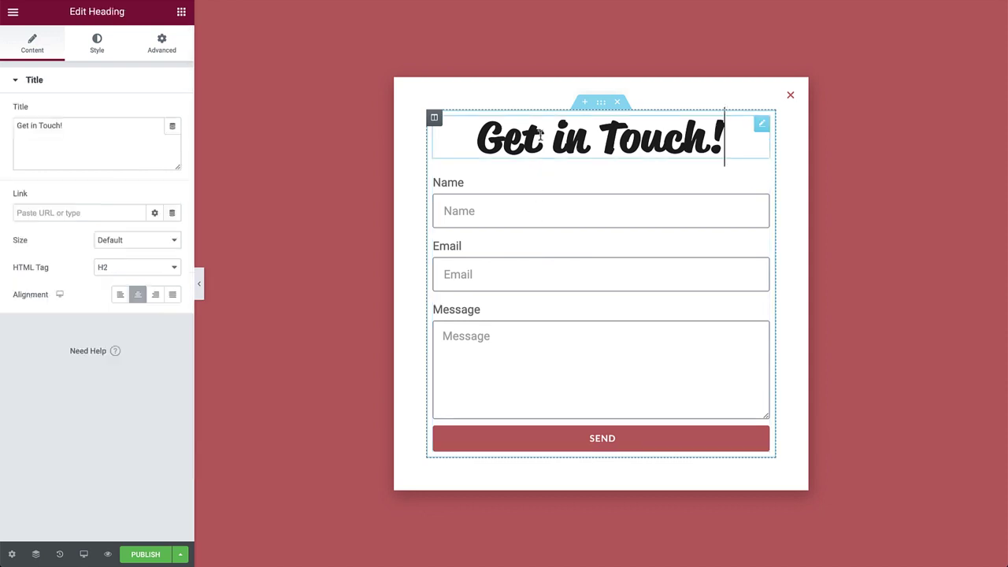
{"action": "left_click", "coordinate": [161, 46]}
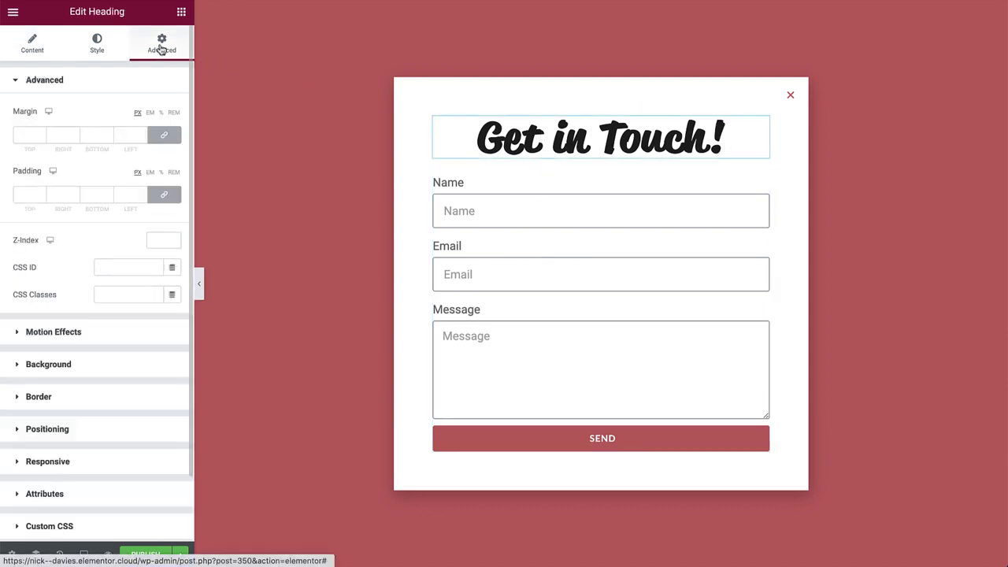
{"action": "left_click", "coordinate": [164, 195]}
{"action": "left_click", "coordinate": [94, 195]}
{"action": "type", "text": "20"}
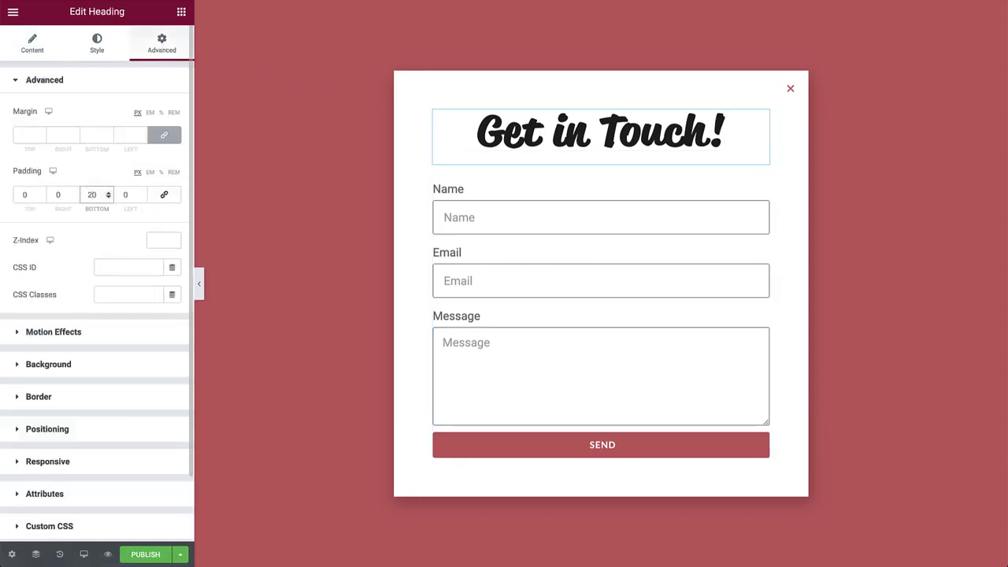
Change the form name from 'New Form' to 'Contact Form' and review the Name field's type and placeholder
{"action": "left_click", "coordinate": [512, 259]}
{"action": "triple_click", "coordinate": [124, 111]}
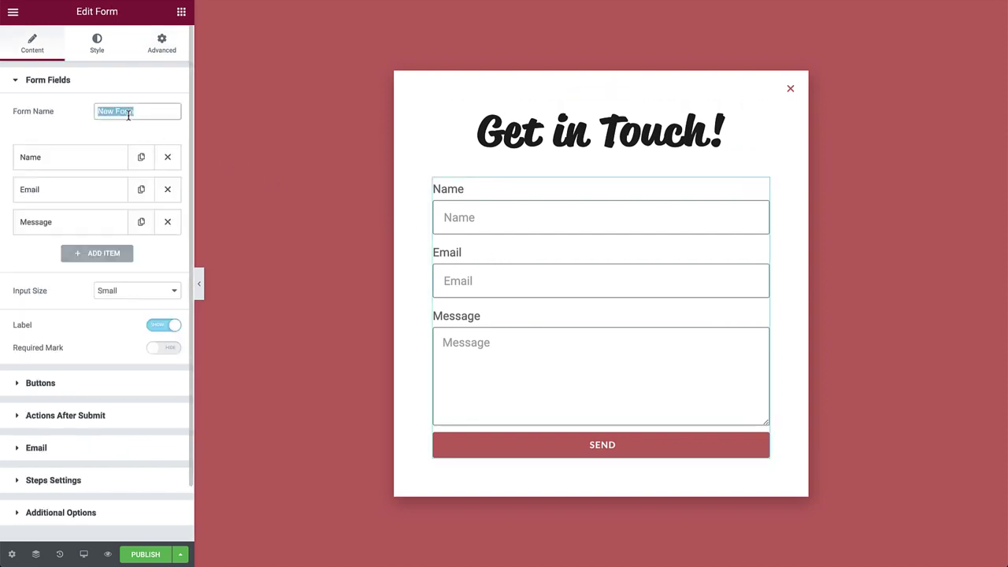
{"action": "type", "text": "Contact Form"}
{"action": "left_click", "coordinate": [106, 154]}
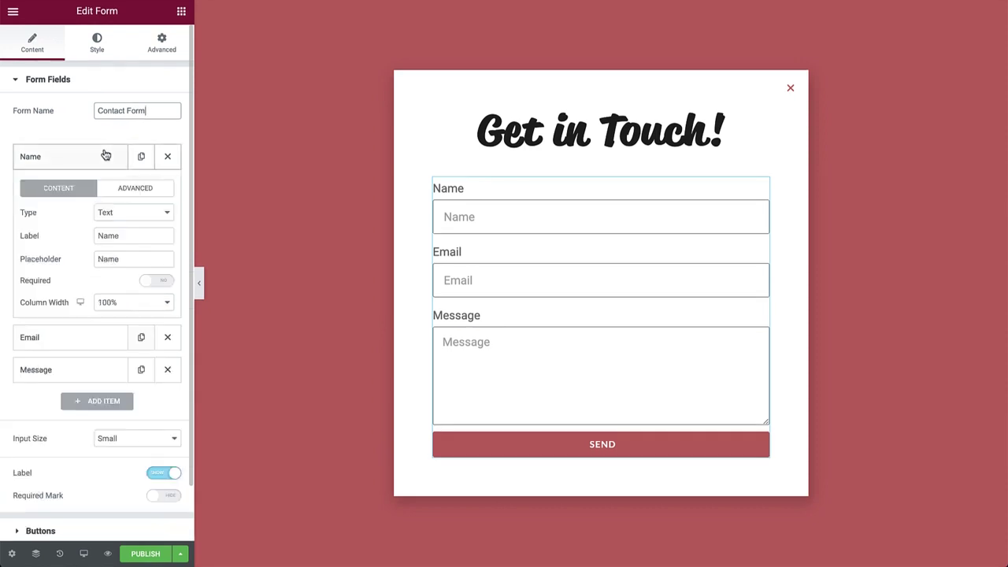
{"action": "left_click", "coordinate": [120, 215]}
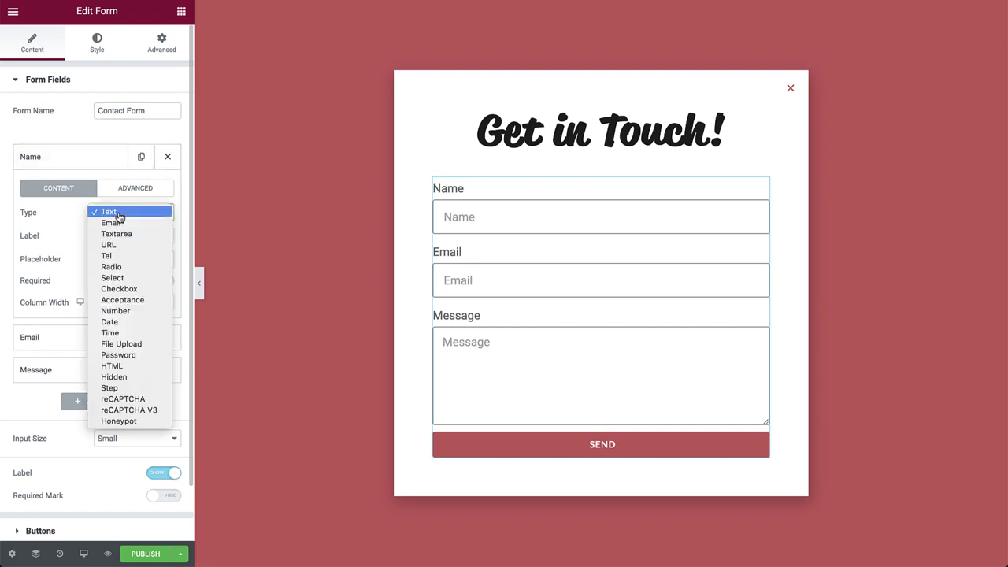
{"action": "left_click", "coordinate": [120, 215]}
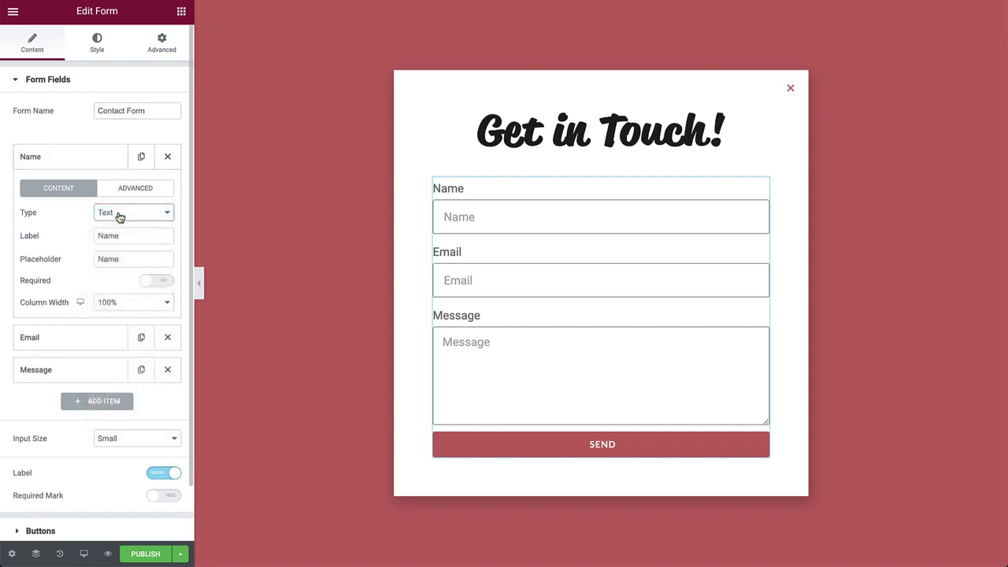
{"action": "left_click", "coordinate": [131, 258]}
{"action": "left_click", "coordinate": [37, 156]}
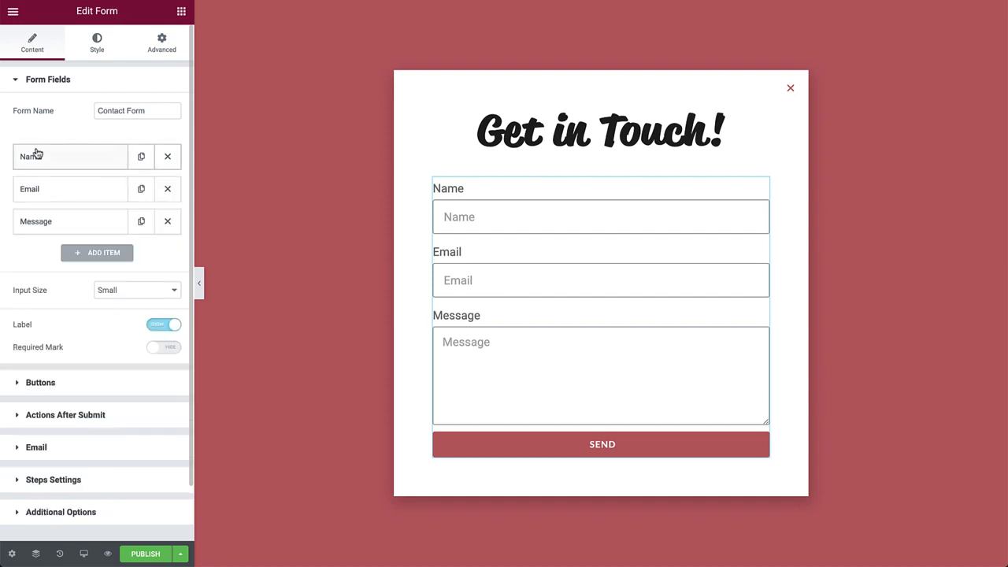
Delete the Email and Message fields, leaving only the Name field
{"action": "left_click", "coordinate": [141, 157]}
{"action": "left_click", "coordinate": [166, 189]}
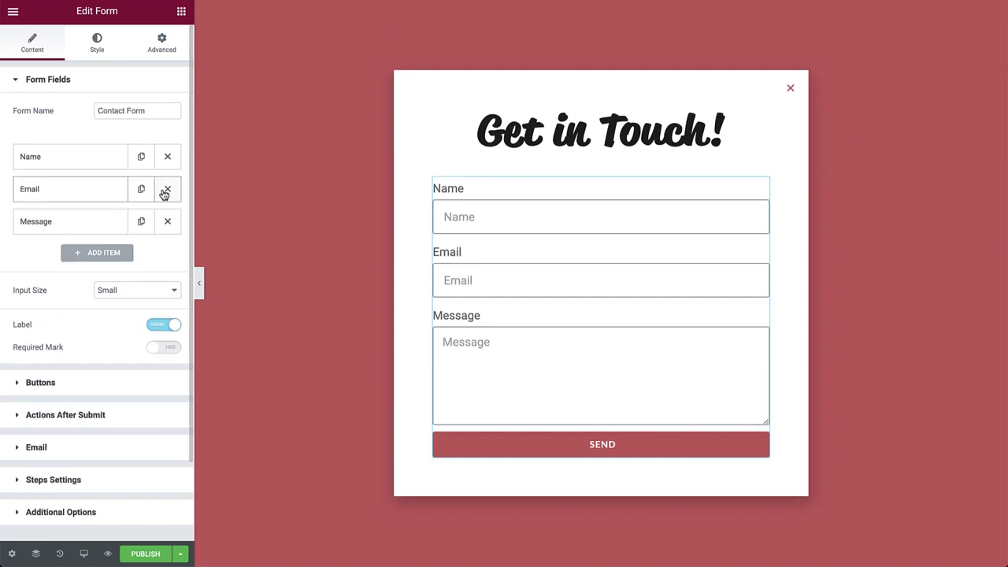
{"action": "left_click", "coordinate": [166, 190]}
{"action": "left_click", "coordinate": [164, 191]}
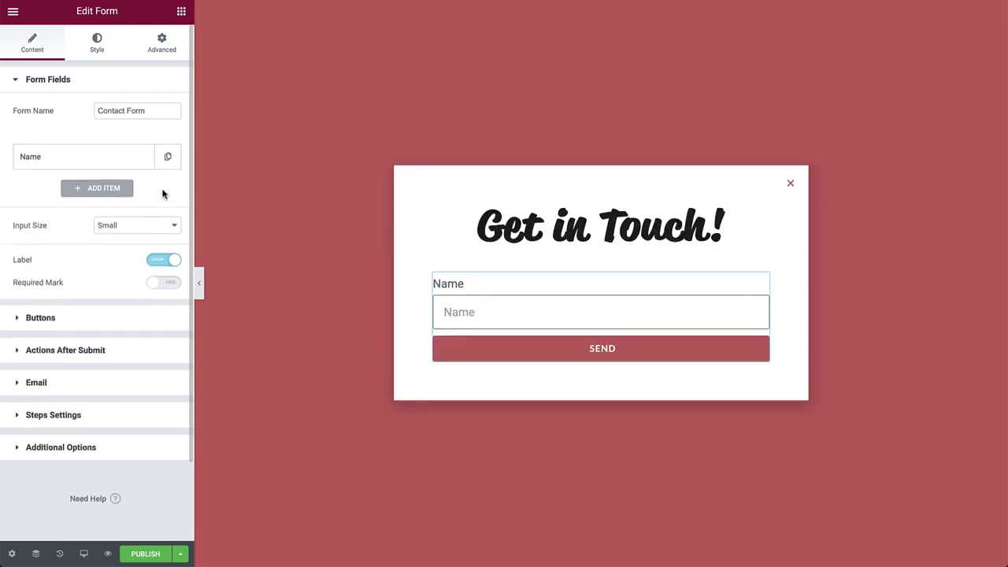
Make it a 'Project List' checkbox with 3D Design, Graphic Design, Illustration and I just want to say hello :)
{"action": "left_click", "coordinate": [134, 165]}
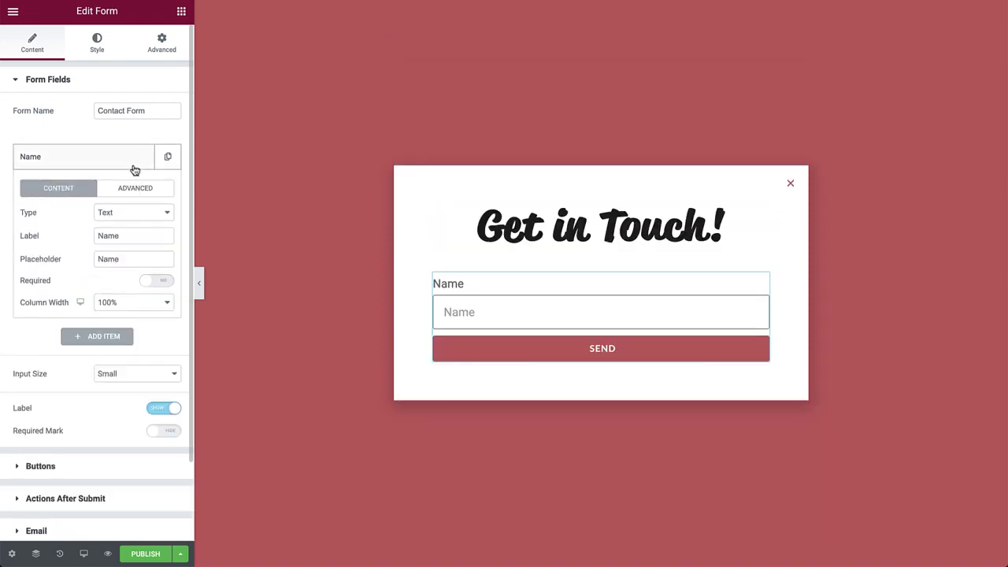
{"action": "left_click", "coordinate": [144, 213]}
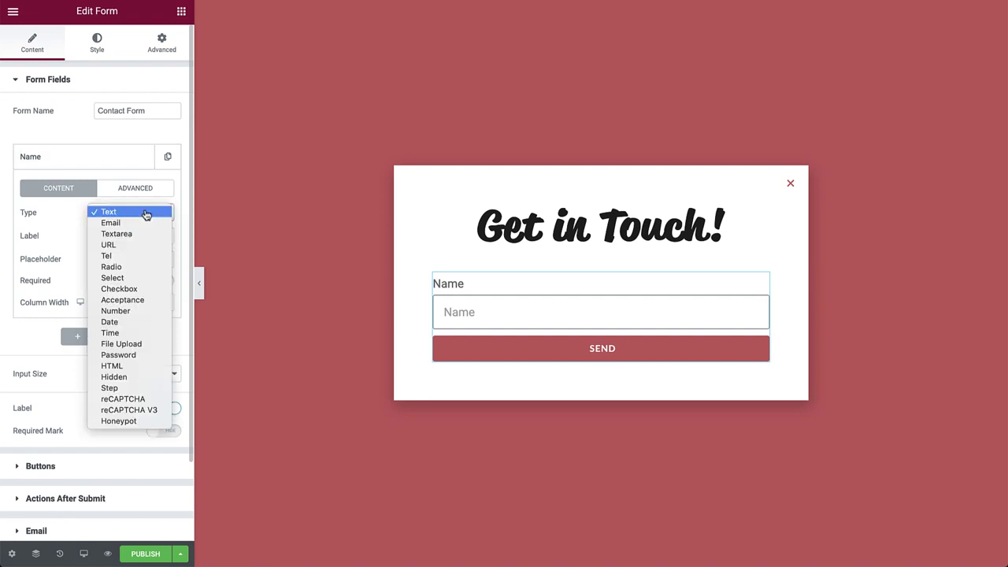
{"action": "left_click", "coordinate": [134, 289]}
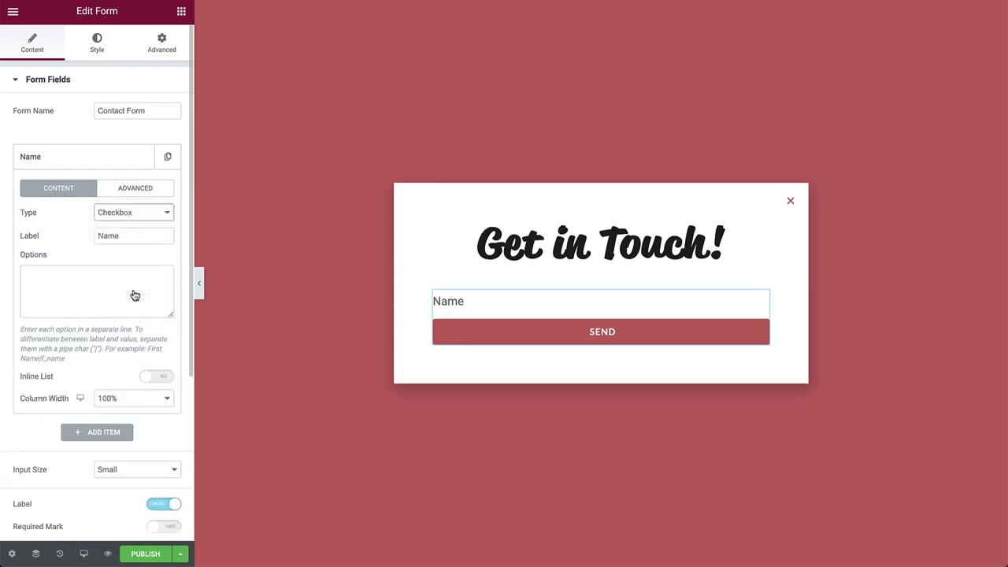
{"action": "double_click", "coordinate": [133, 237]}
{"action": "type", "text": "Project List"}
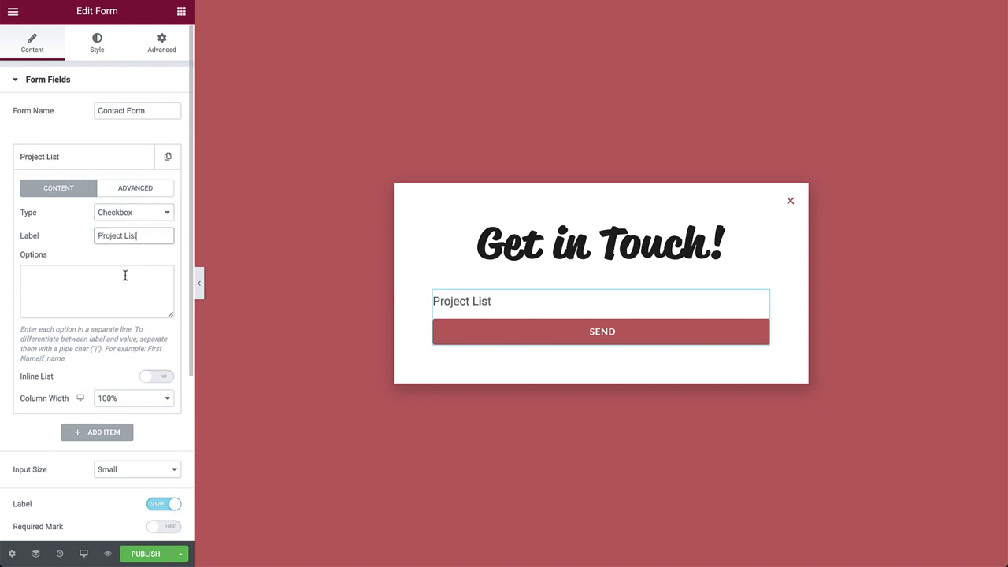
{"action": "left_click", "coordinate": [126, 275]}
{"action": "type", "text": "3D Design"}
{"action": "key", "text": "Return"}
{"action": "type", "text": "Graphic Design"}
{"action": "key", "text": "Return"}
{"action": "type", "text": "Illustration"}
{"action": "key", "text": "Return"}
{"action": "type", "text": "I just want to say hello :)"}
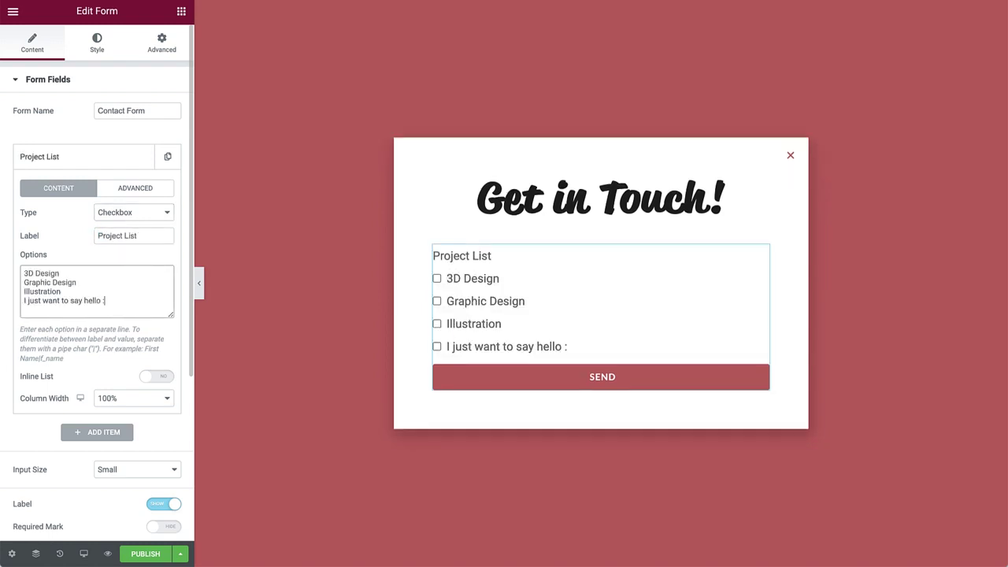
Add a required 'Name' field with the placeholder 'Your Name'
{"action": "left_click", "coordinate": [114, 431]}
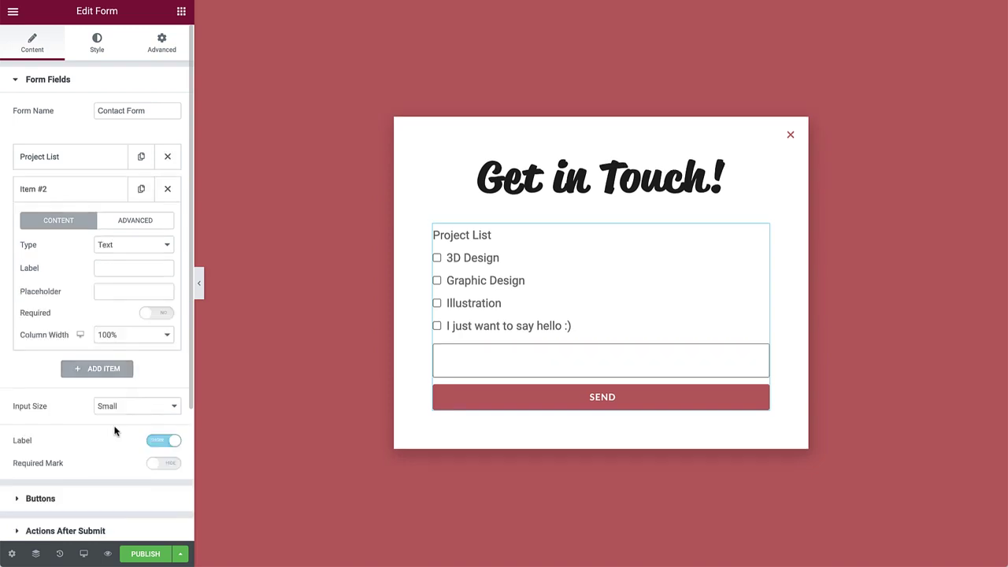
{"action": "left_click", "coordinate": [126, 267]}
{"action": "type", "text": "Name"}
{"action": "key", "text": "Tab"}
{"action": "type", "text": "Y"}
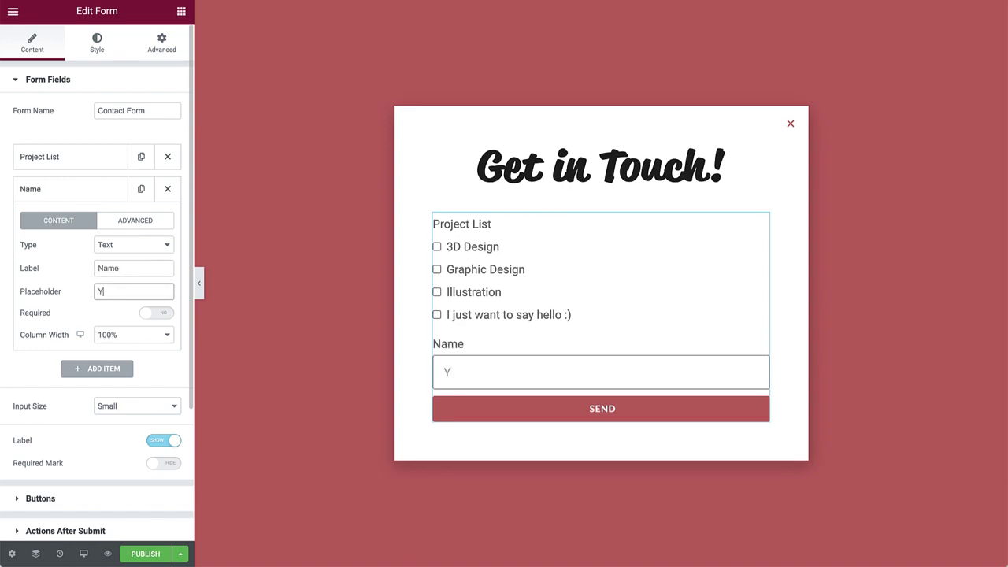
{"action": "type", "text": "our Name"}
{"action": "left_click", "coordinate": [152, 315]}
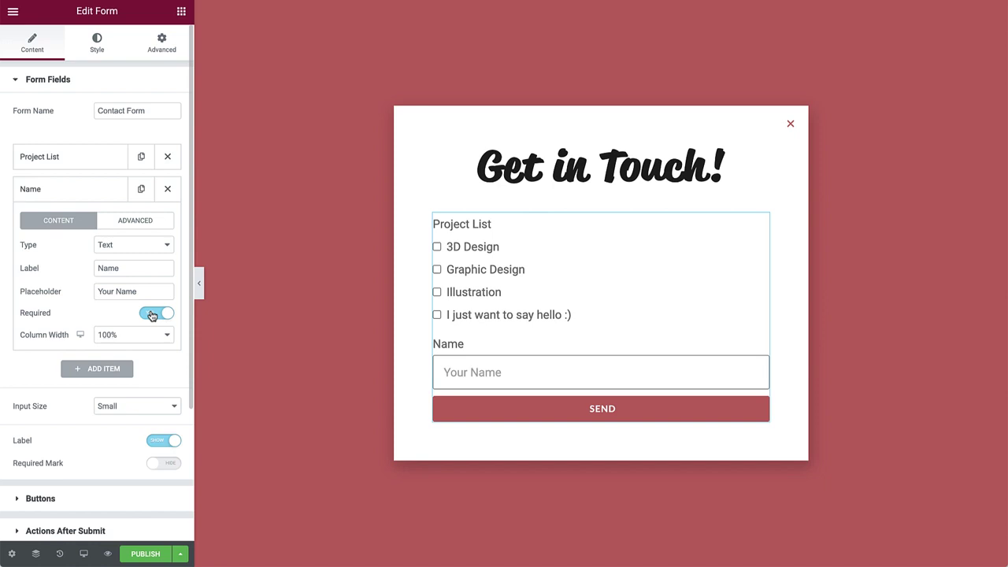
{"action": "left_click", "coordinate": [107, 194]}
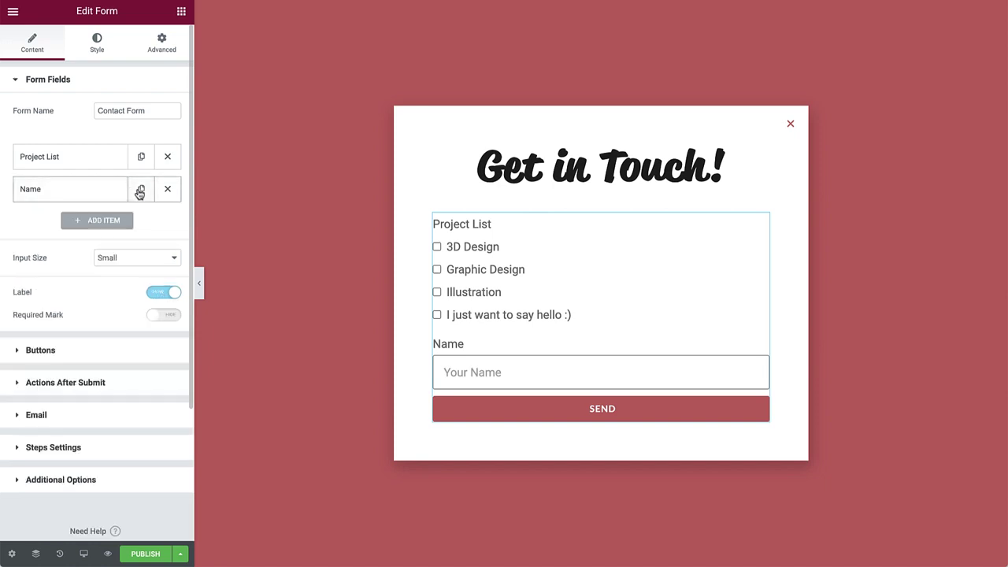
Duplicate it into an Email-type 'Email' field with the placeholder 'Your Email'
{"action": "left_click", "coordinate": [139, 191]}
{"action": "left_click", "coordinate": [101, 221]}
{"action": "left_click", "coordinate": [128, 278]}
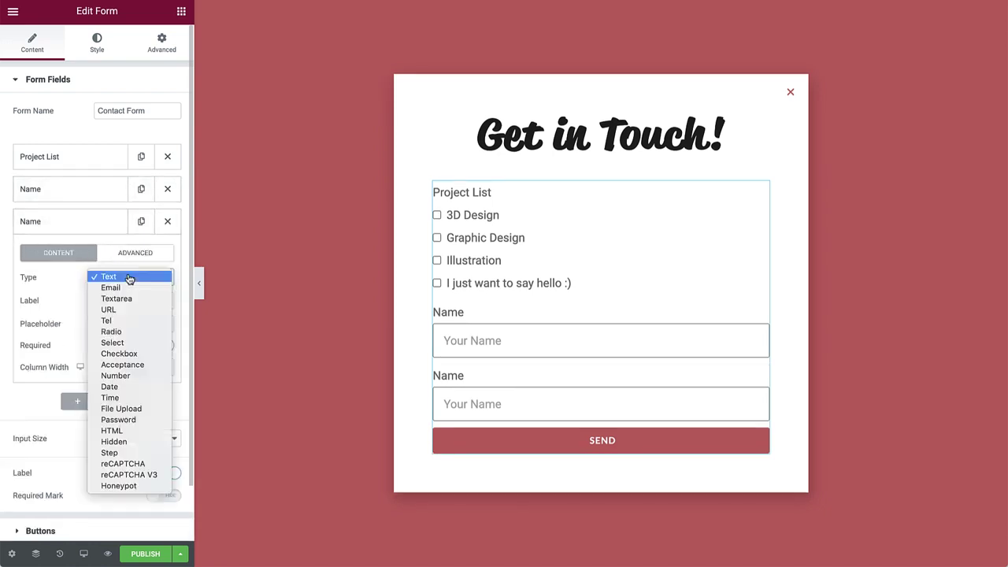
{"action": "left_click", "coordinate": [129, 288]}
{"action": "double_click", "coordinate": [129, 300]}
{"action": "type", "text": "Ema"}
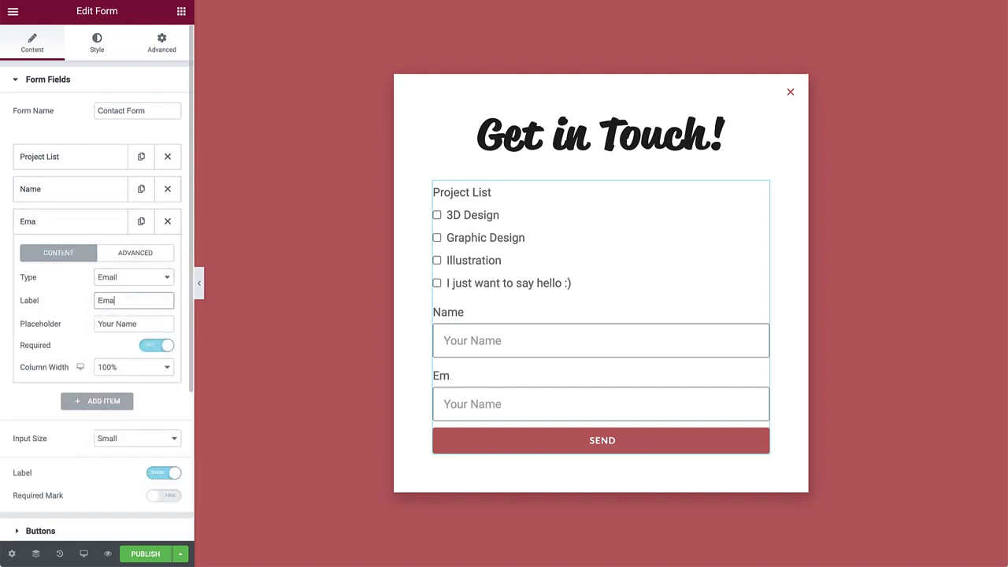
{"action": "type", "text": "il"}
{"action": "key", "text": "Tab"}
{"action": "type", "text": "Your Email"}
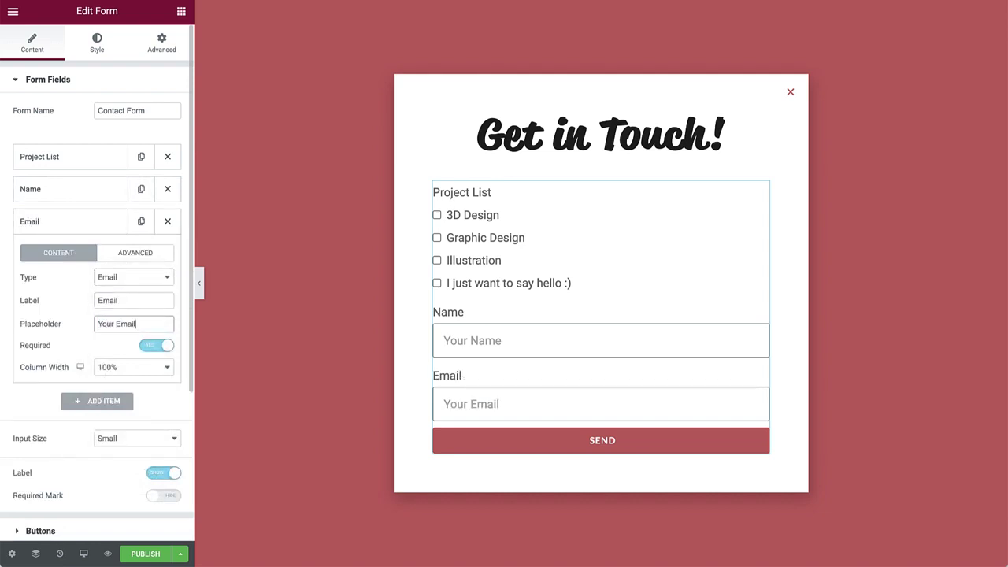
{"action": "left_click", "coordinate": [85, 223]}
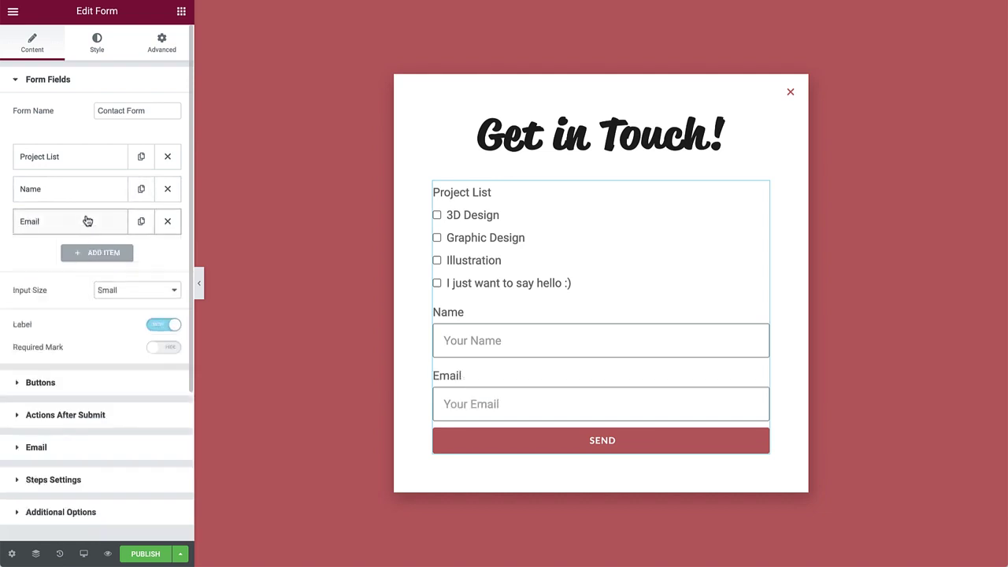
Duplicate the Email field into a 3-row 'Message' textarea with the placeholder 'Your Message'
{"action": "left_click", "coordinate": [141, 222]}
{"action": "left_click", "coordinate": [114, 258]}
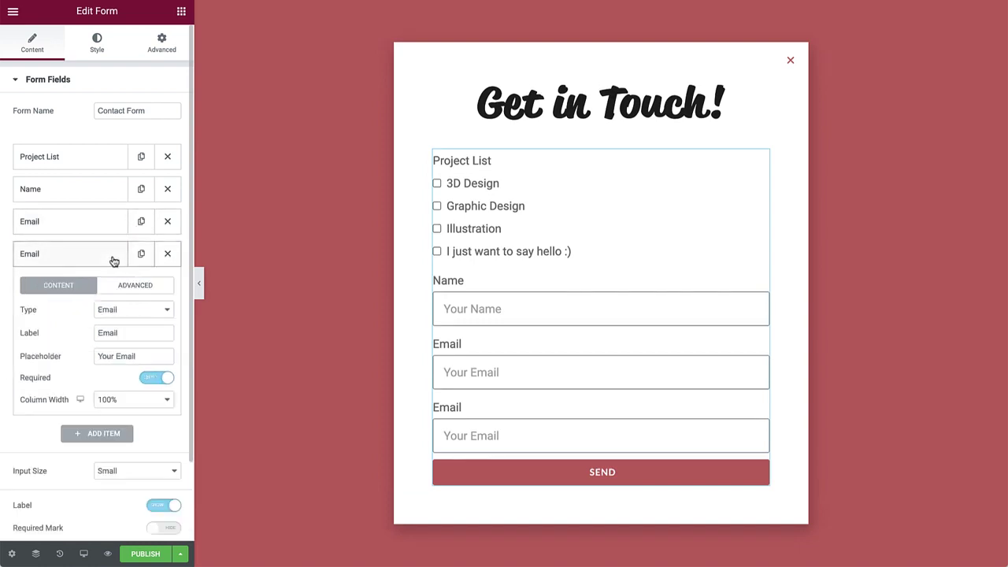
{"action": "left_click", "coordinate": [145, 310]}
{"action": "left_click", "coordinate": [144, 321]}
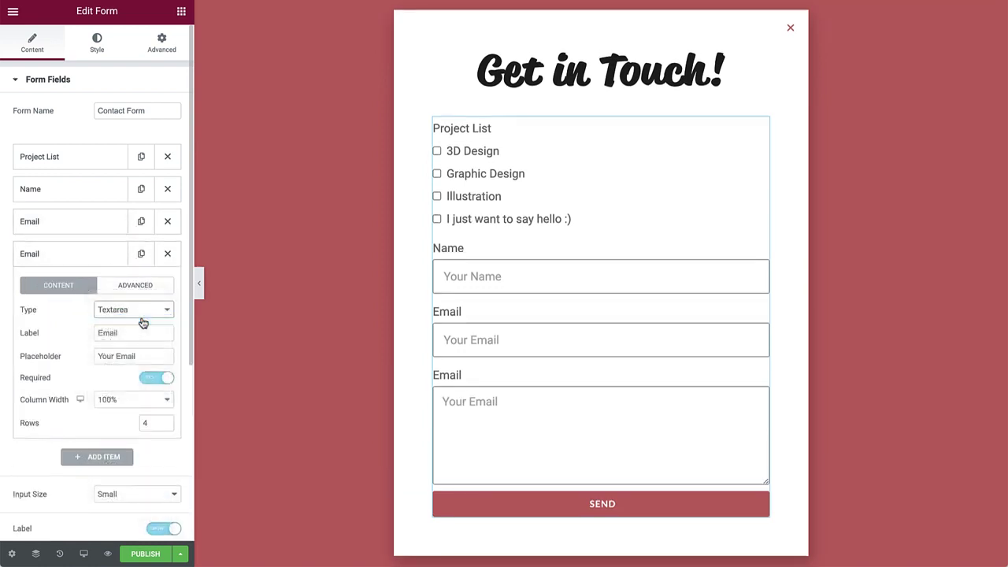
{"action": "double_click", "coordinate": [136, 331]}
{"action": "type", "text": "Message"}
{"action": "key", "text": "Tab"}
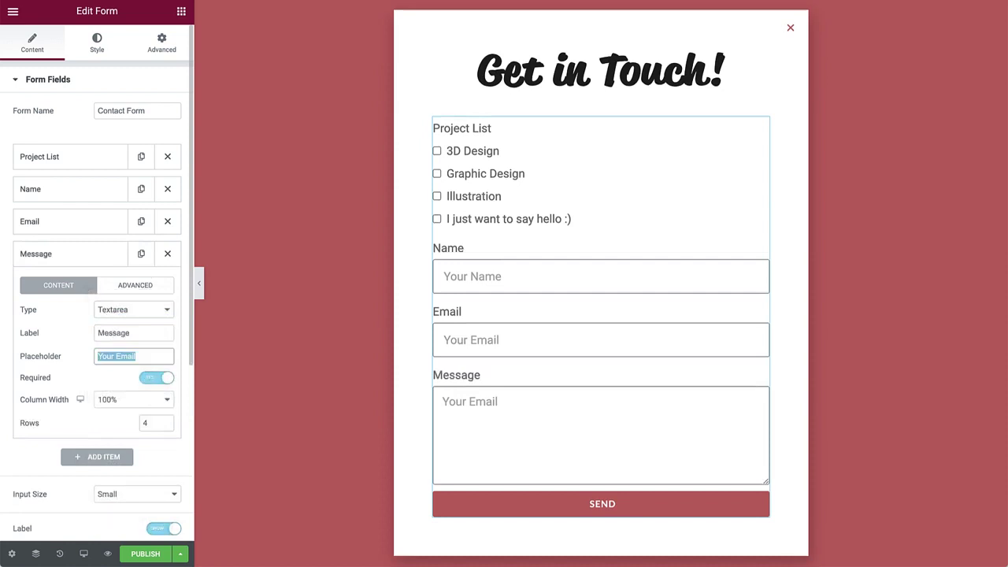
{"action": "type", "text": "Your Message"}
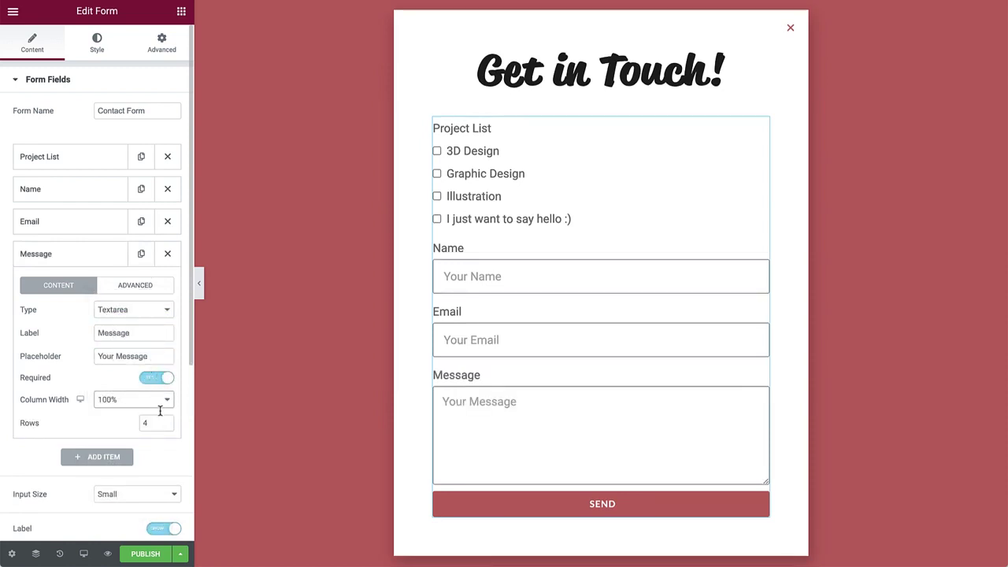
{"action": "left_click", "coordinate": [168, 427]}
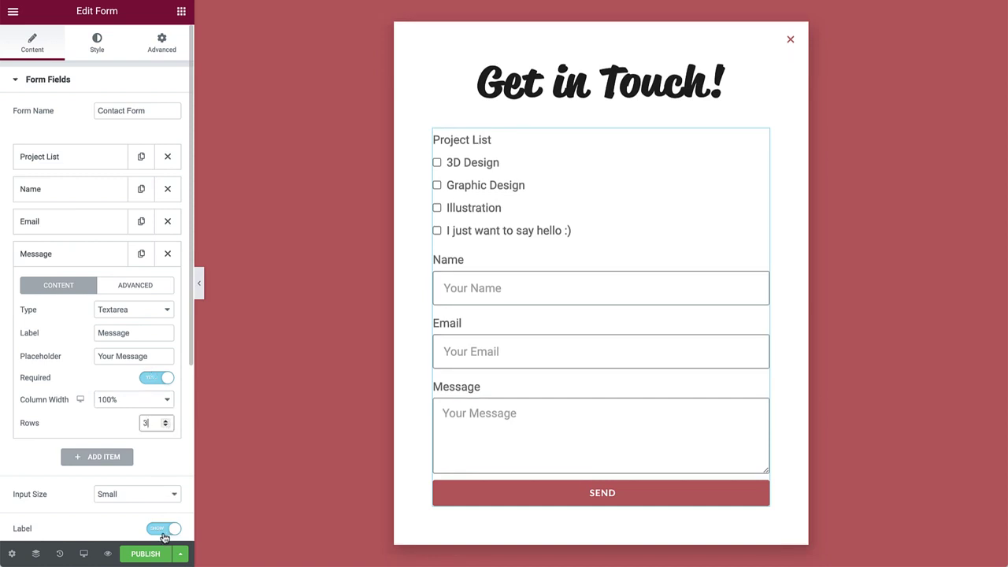
Switch the form's Label setting to Hide and collapse the Message field
{"action": "left_click", "coordinate": [163, 533]}
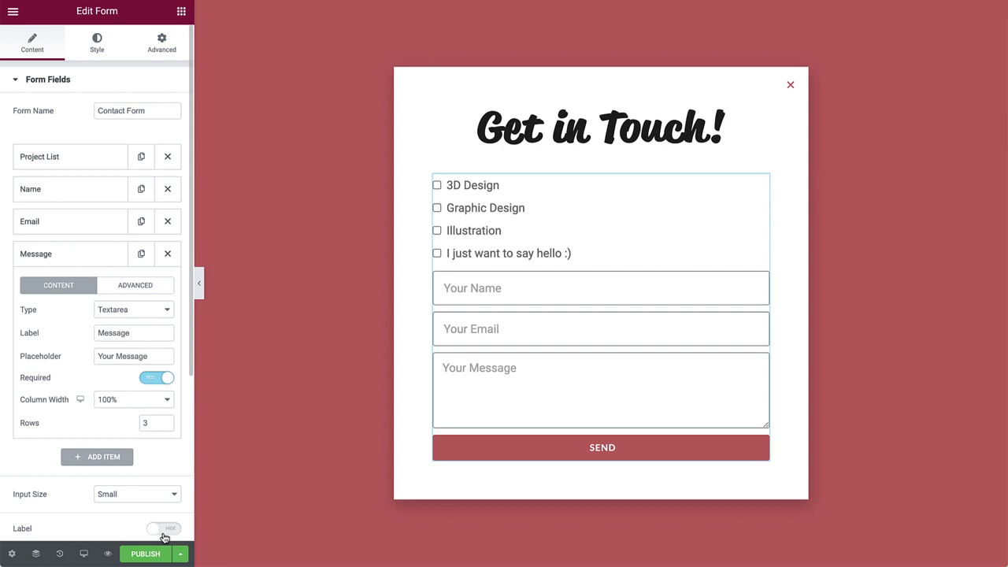
{"action": "left_click", "coordinate": [94, 266]}
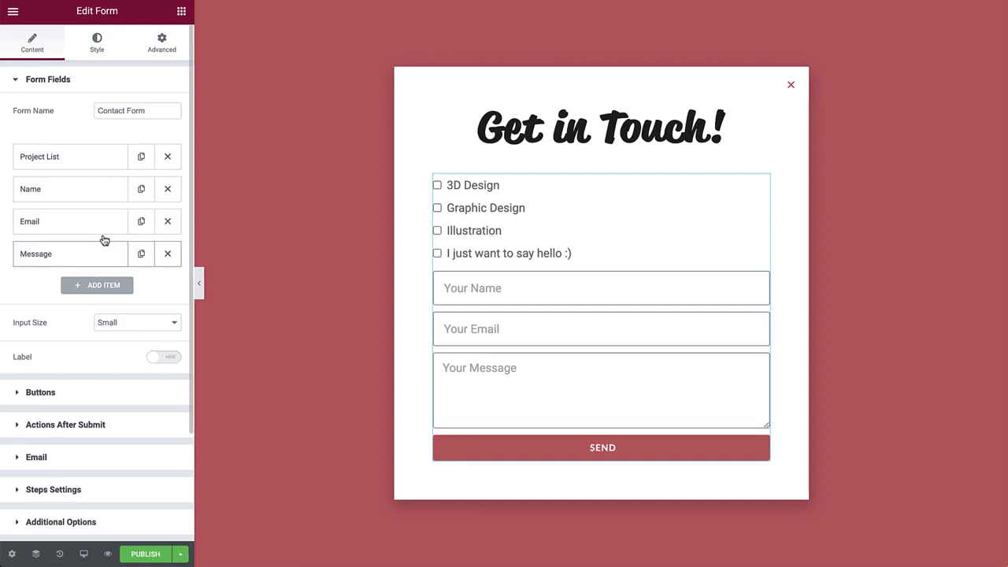
Add a top HTML field 'Title - Projects' reading 'What type of project(s) are you interested in?'
{"action": "left_click", "coordinate": [140, 192]}
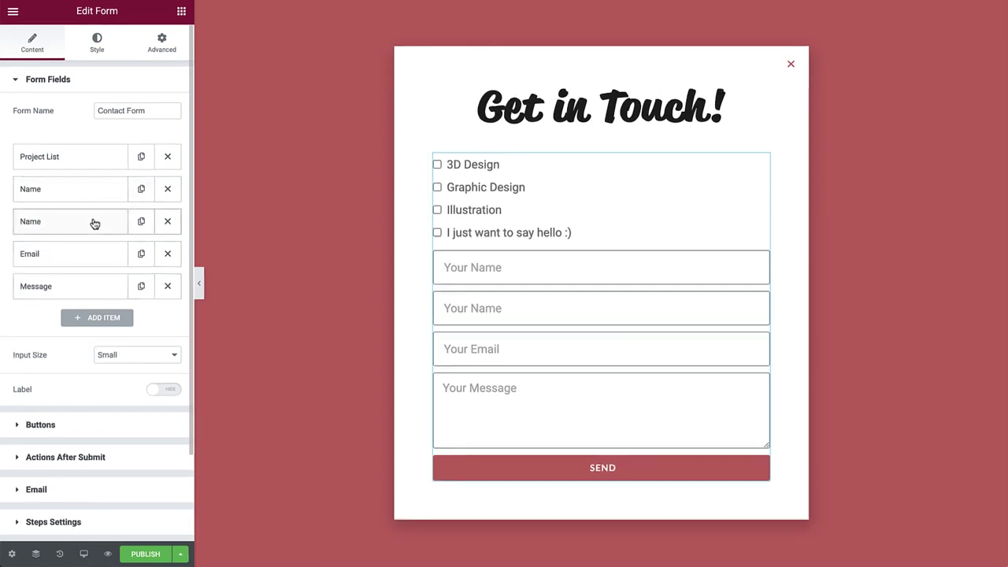
{"action": "left_click_drag", "start_coordinate": [92, 192], "coordinate": [93, 145]}
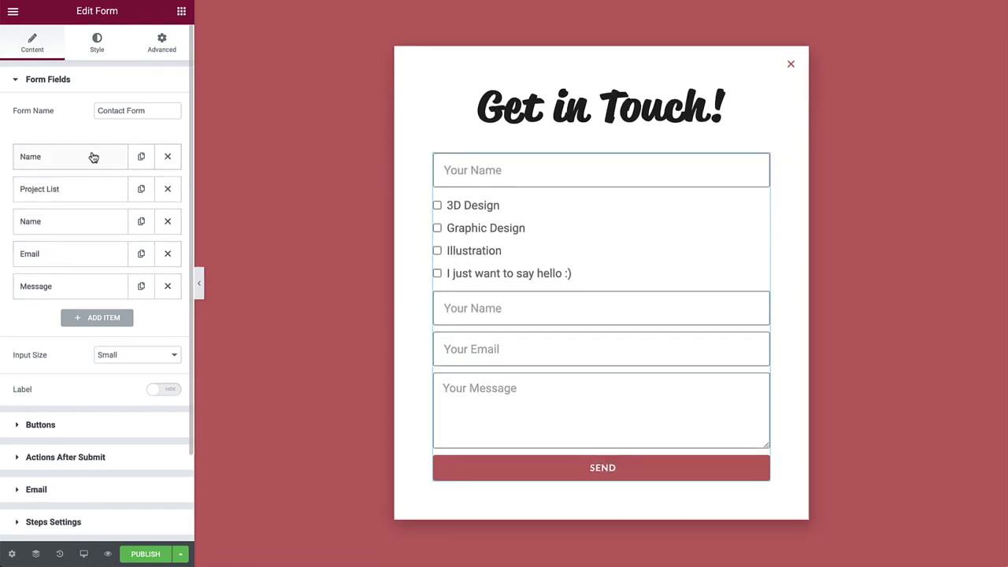
{"action": "left_click", "coordinate": [92, 157]}
{"action": "left_click", "coordinate": [130, 212]}
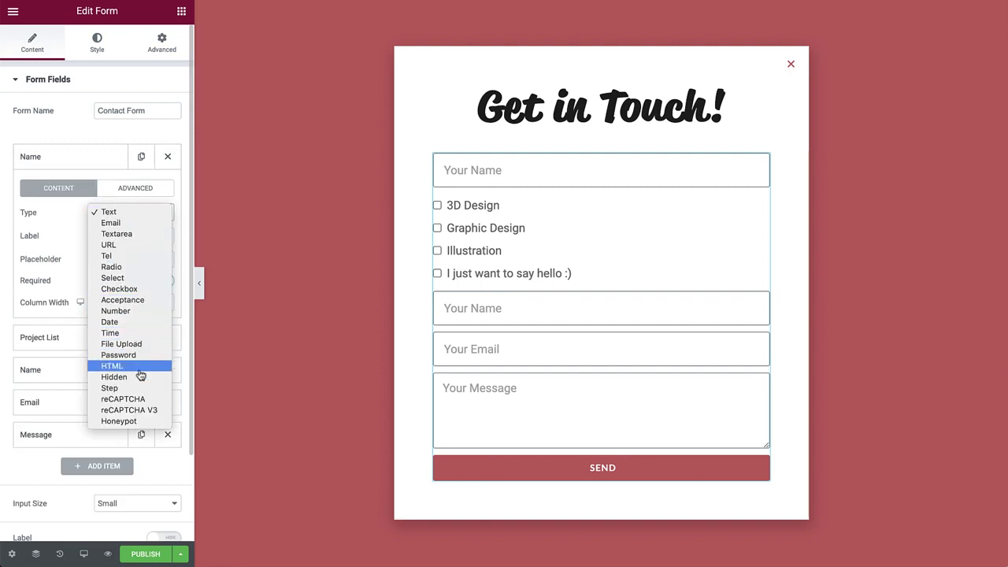
{"action": "left_click", "coordinate": [139, 367]}
{"action": "double_click", "coordinate": [120, 236]}
{"action": "type", "text": "Title - Projects"}
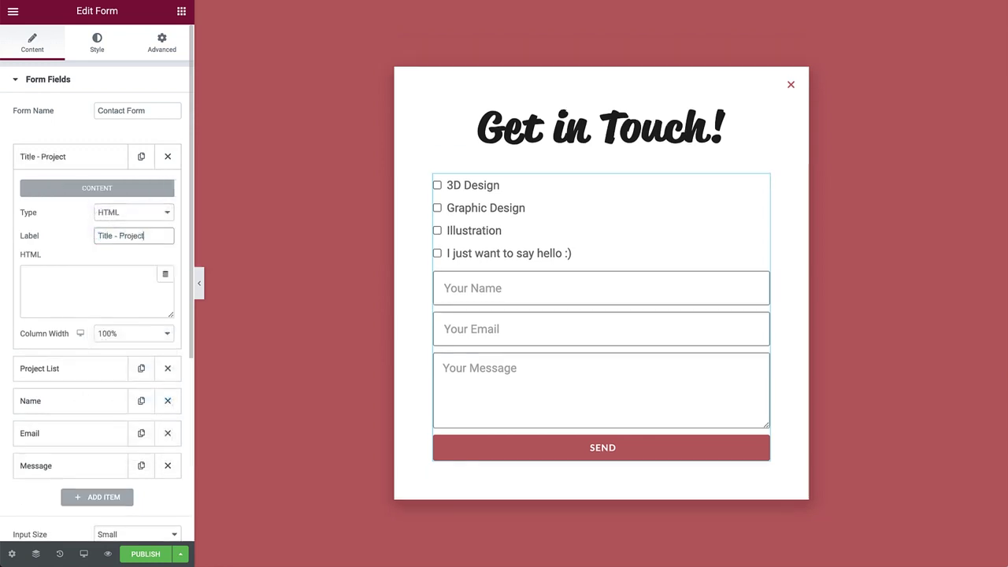
{"action": "left_click", "coordinate": [27, 274]}
{"action": "type", "text": "What type of project(s) are you interested in?"}
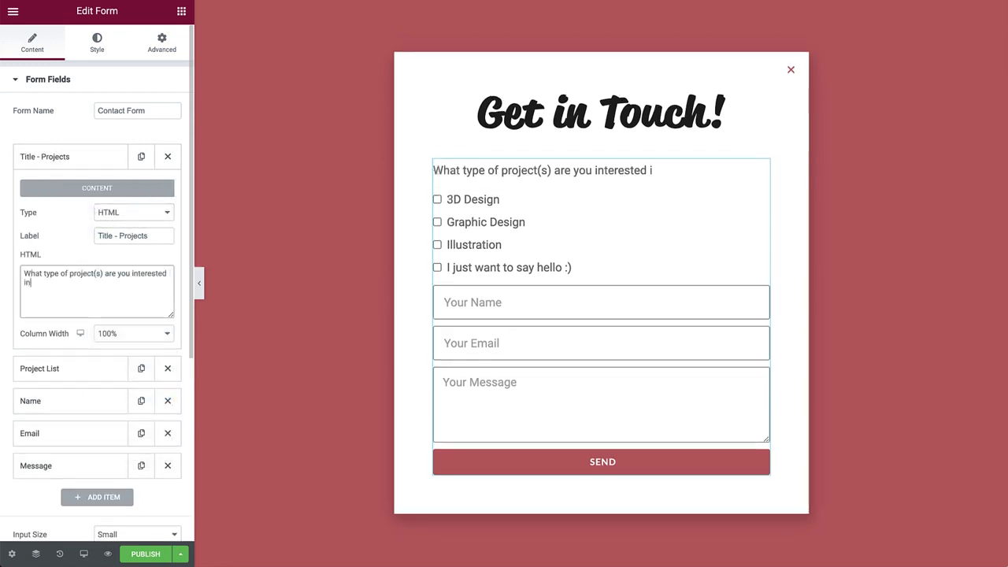
{"action": "left_click", "coordinate": [131, 164]}
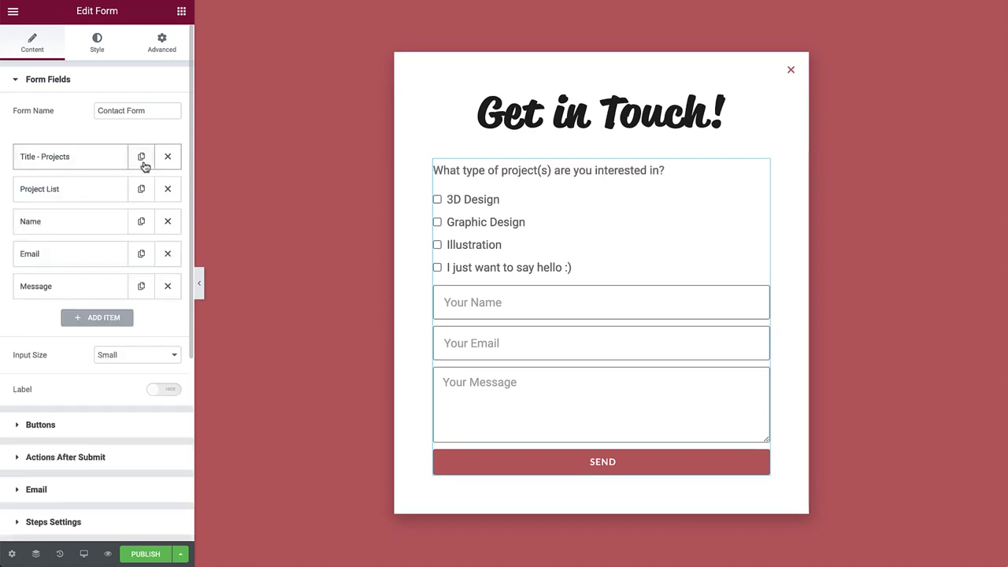
Add a 'Title - Info' HTML heading 'Where can I reach you?' below the Project List
{"action": "left_click", "coordinate": [141, 161]}
{"action": "left_click_drag", "start_coordinate": [81, 189], "coordinate": [70, 229]}
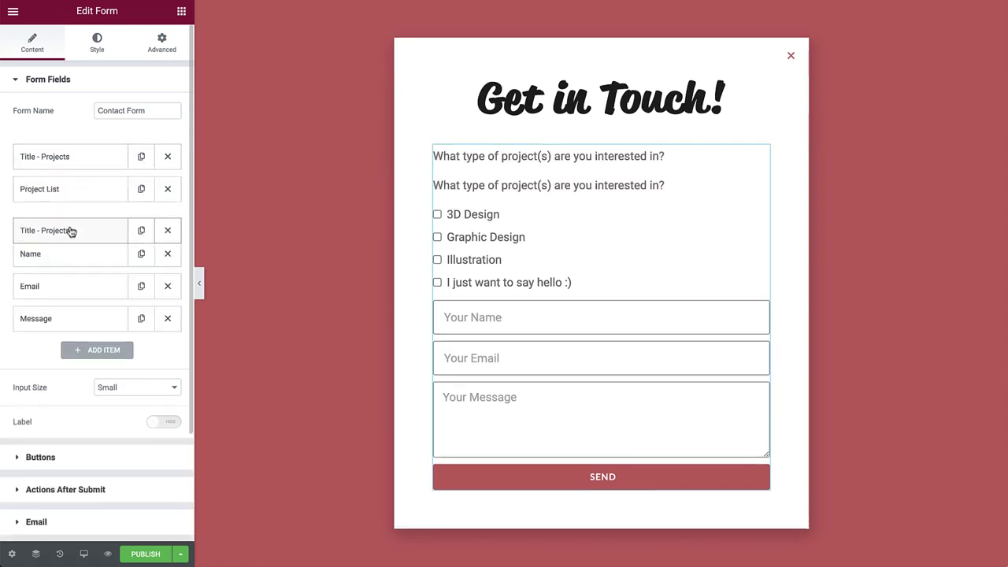
{"action": "left_click", "coordinate": [70, 229]}
{"action": "double_click", "coordinate": [134, 300]}
{"action": "type", "text": "Info"}
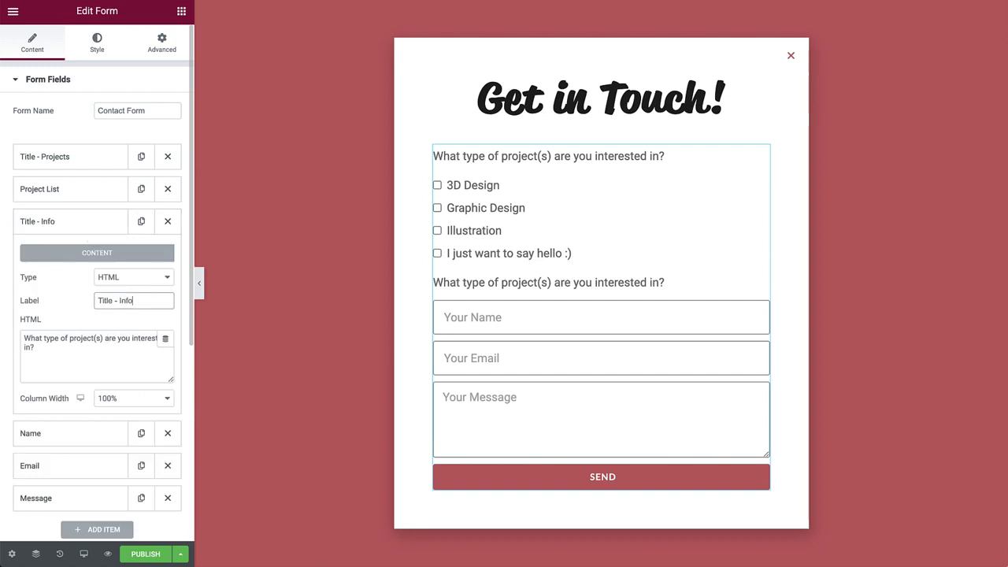
{"action": "left_click", "coordinate": [131, 351]}
{"action": "key", "text": "ctrl+a"}
{"action": "type", "text": "W"}
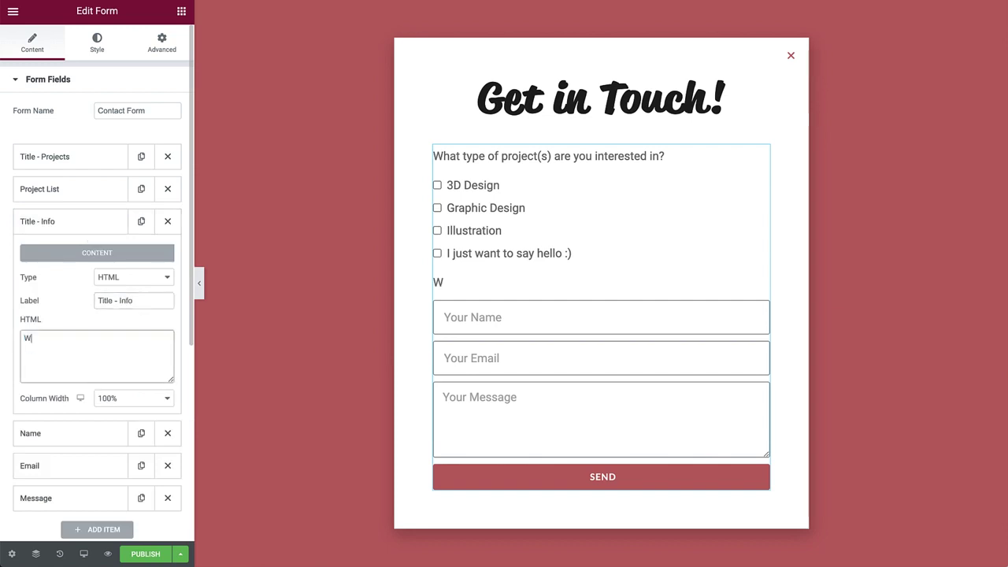
{"action": "type", "text": "here can I reach you?"}
{"action": "left_click", "coordinate": [106, 229]}
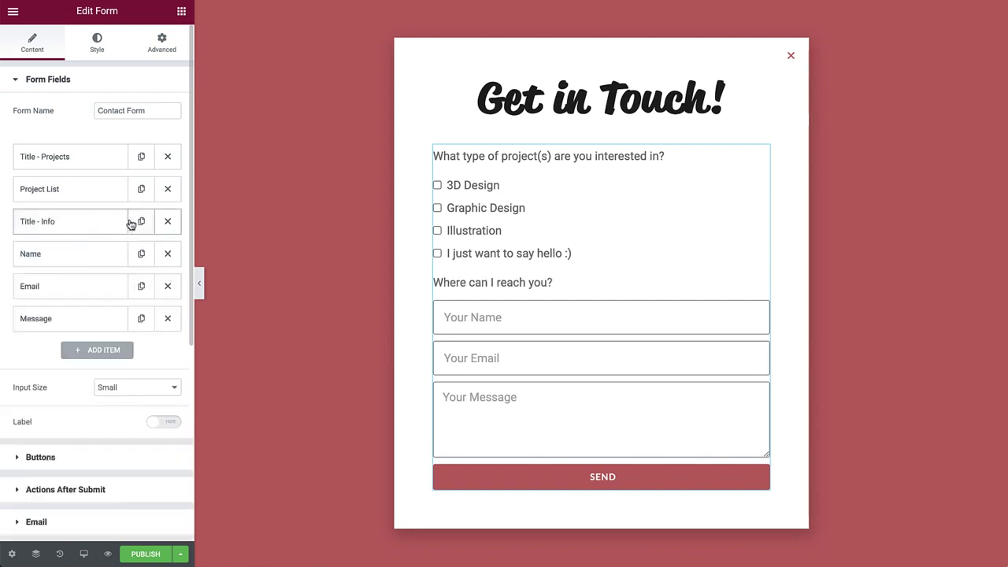
Add a 'Title - Message' HTML heading 'What would you like to discuss?' above the Message box
{"action": "left_click", "coordinate": [141, 221]}
{"action": "left_click_drag", "start_coordinate": [81, 254], "coordinate": [69, 326]}
{"action": "left_click", "coordinate": [69, 325]}
{"action": "double_click", "coordinate": [126, 397]}
{"action": "type", "text": "Message"}
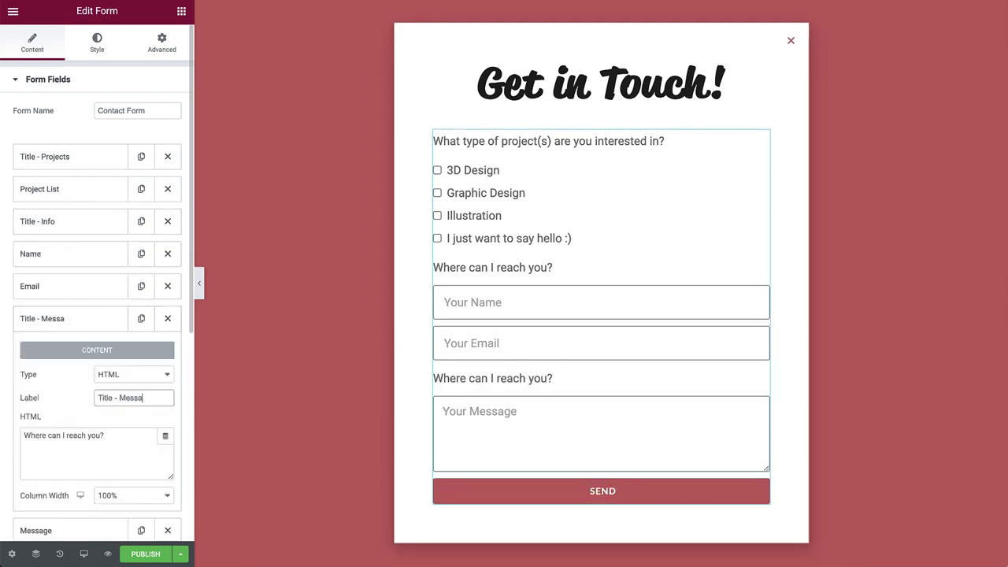
{"action": "left_click", "coordinate": [142, 432]}
{"action": "key", "text": "ctrl+a"}
{"action": "type", "text": "Wh"}
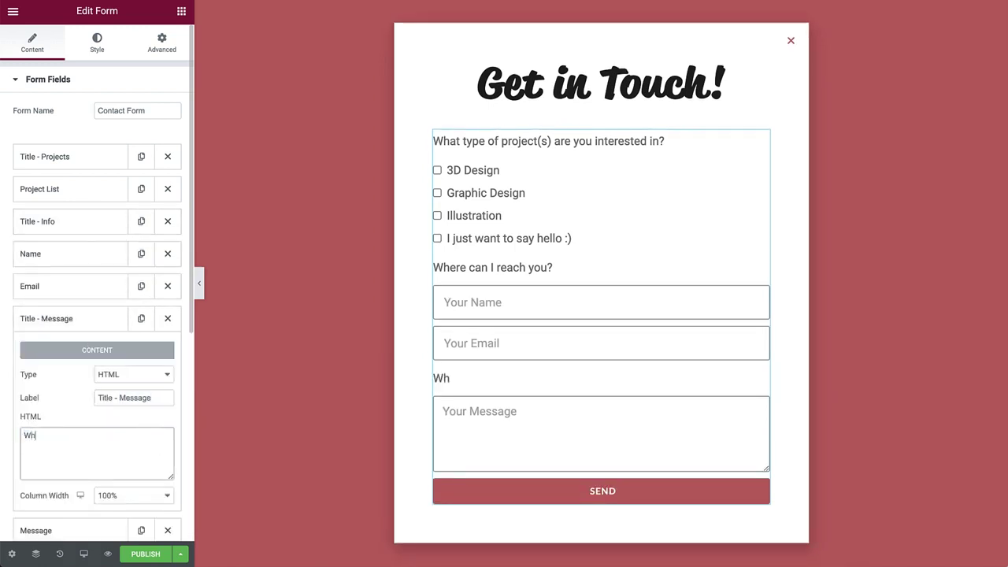
{"action": "type", "text": "at would you like to discuss?"}
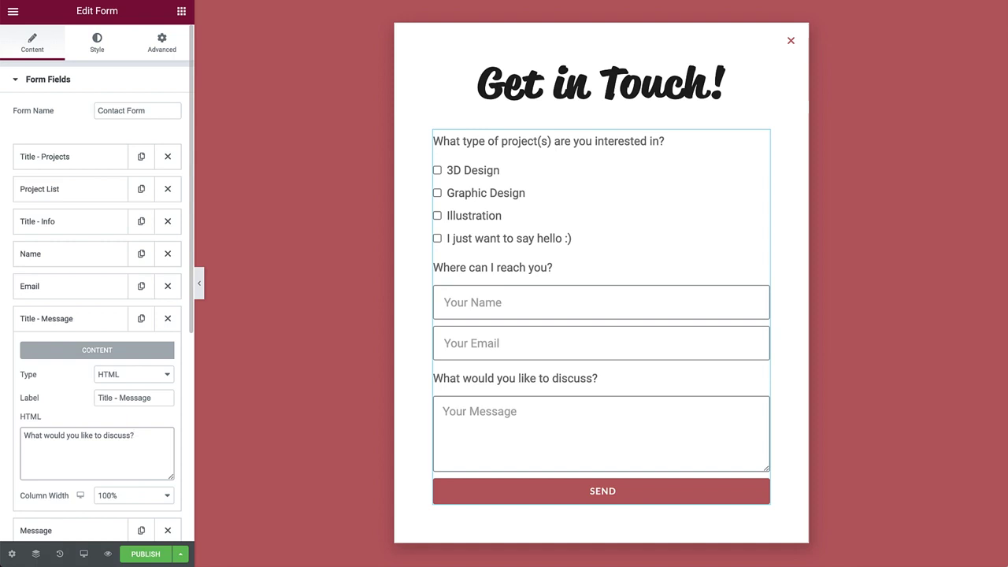
Close the Message field and add a new Step field to the form
{"action": "left_click", "coordinate": [74, 326]}
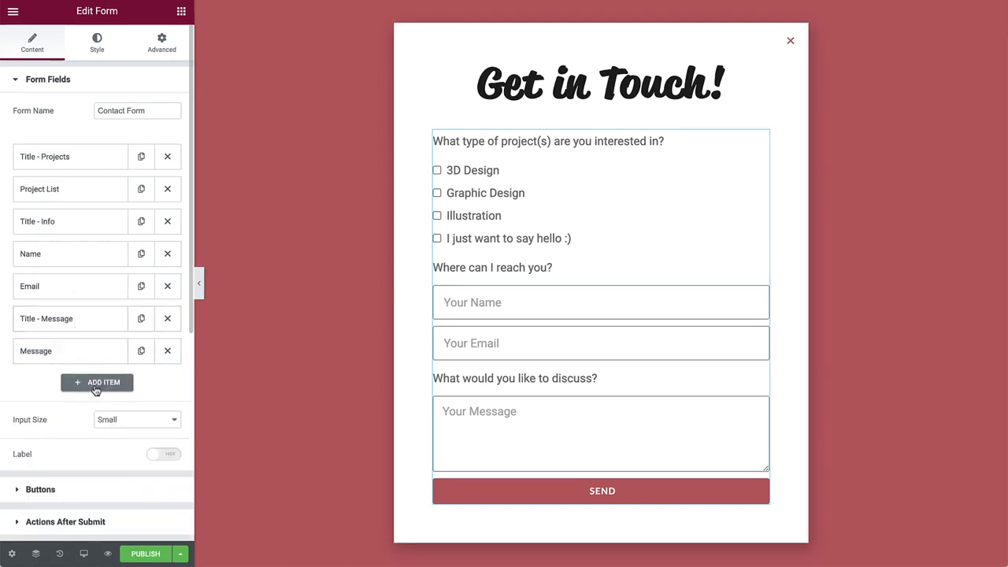
{"action": "left_click", "coordinate": [95, 383]}
{"action": "left_click", "coordinate": [126, 439]}
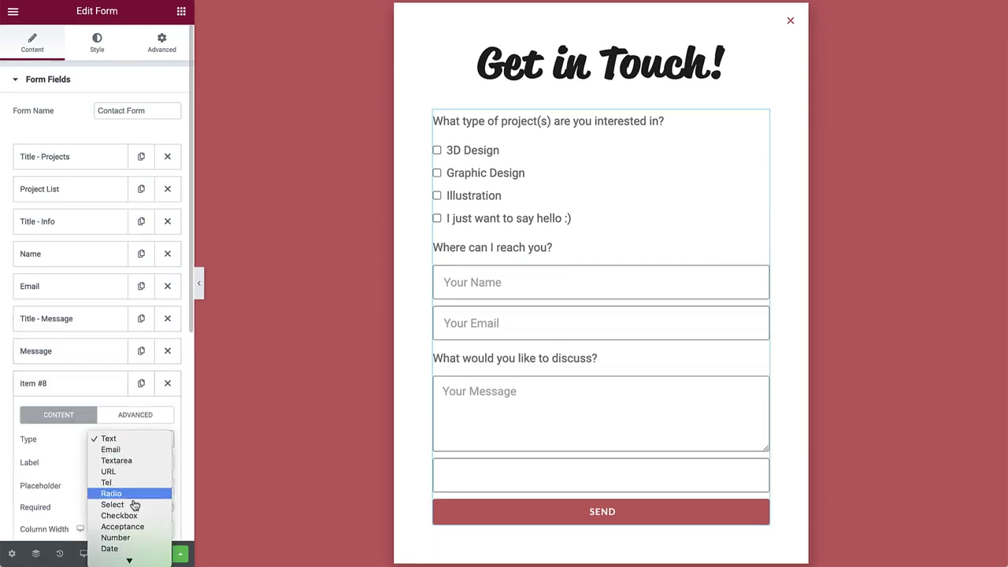
{"action": "mouse_move", "coordinate": [130, 559]}
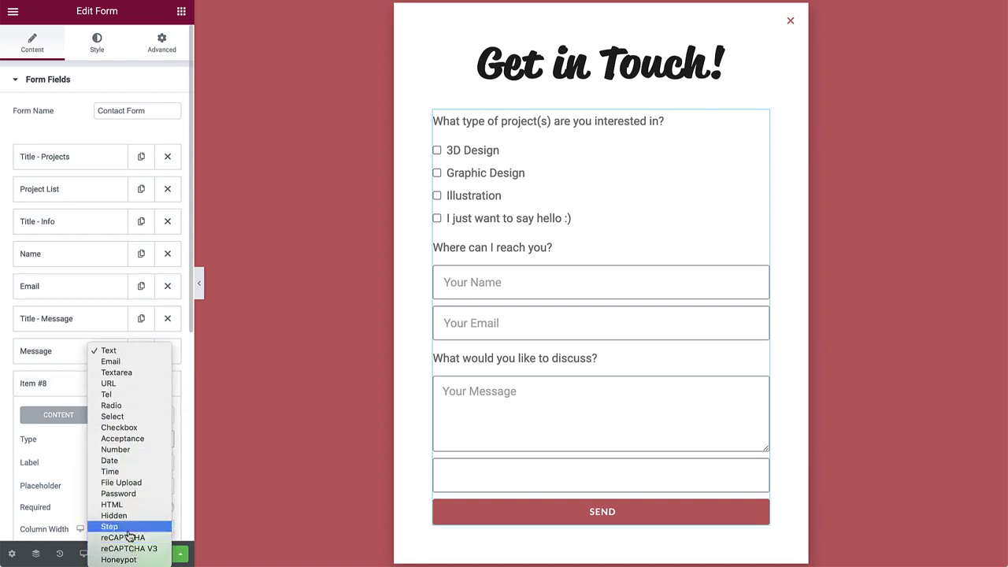
{"action": "left_click", "coordinate": [127, 529]}
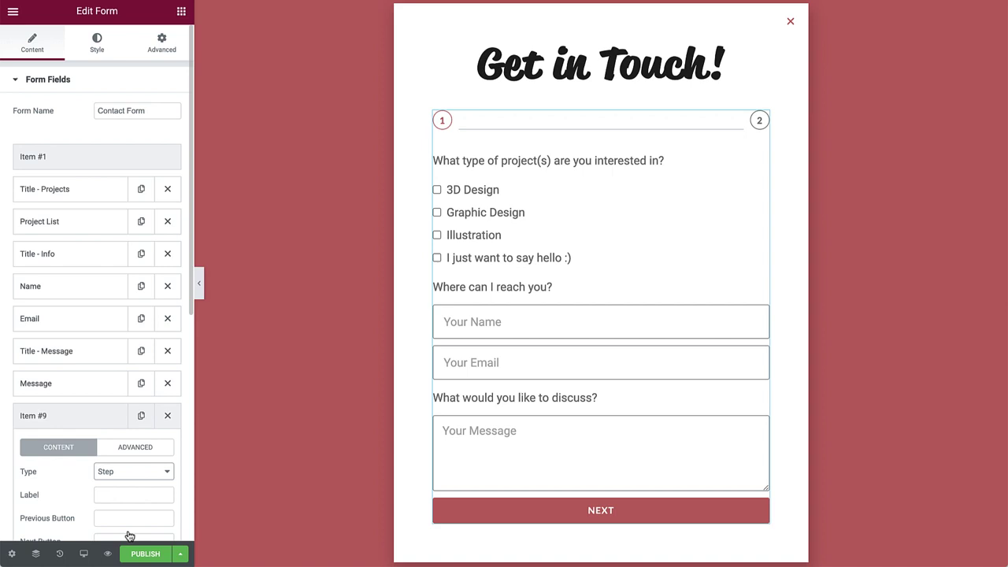
Label the first form step 'Project Type' and the second 'About You'
{"action": "left_click", "coordinate": [79, 155]}
{"action": "left_click", "coordinate": [132, 211]}
{"action": "type", "text": "Project Type"}
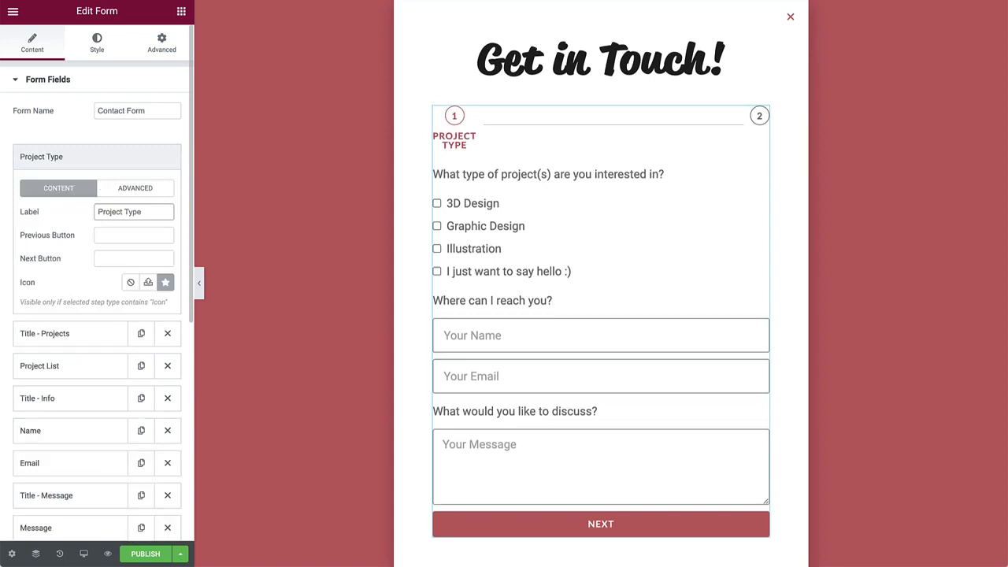
{"action": "left_click", "coordinate": [99, 161]}
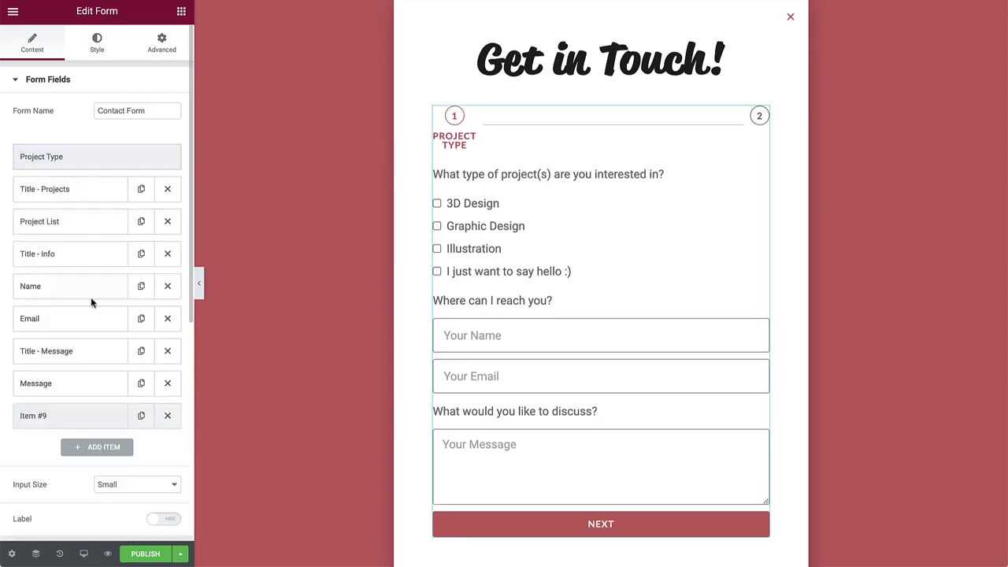
{"action": "left_click", "coordinate": [86, 419]}
{"action": "left_click", "coordinate": [115, 493]}
{"action": "type", "text": "About You"}
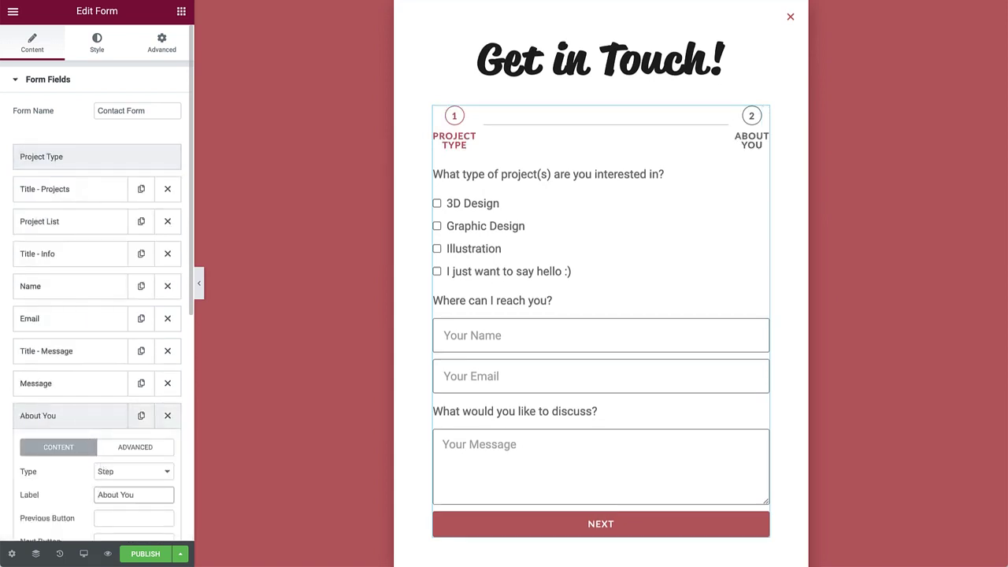
Duplicate About You as a 'Your Message' step, then move both steps into position
{"action": "left_click", "coordinate": [141, 415]}
{"action": "left_click", "coordinate": [97, 421]}
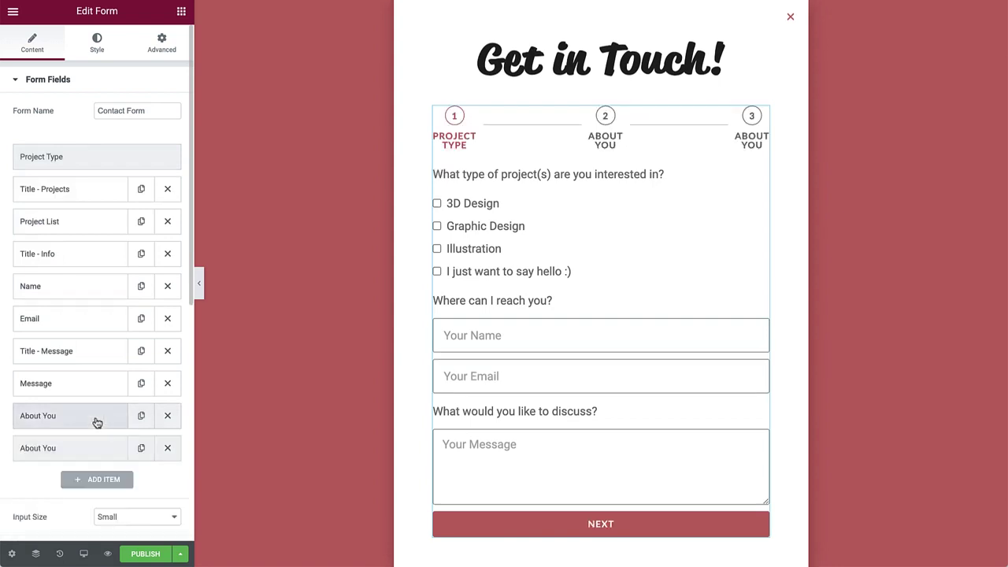
{"action": "left_click", "coordinate": [106, 448]}
{"action": "triple_click", "coordinate": [135, 529]}
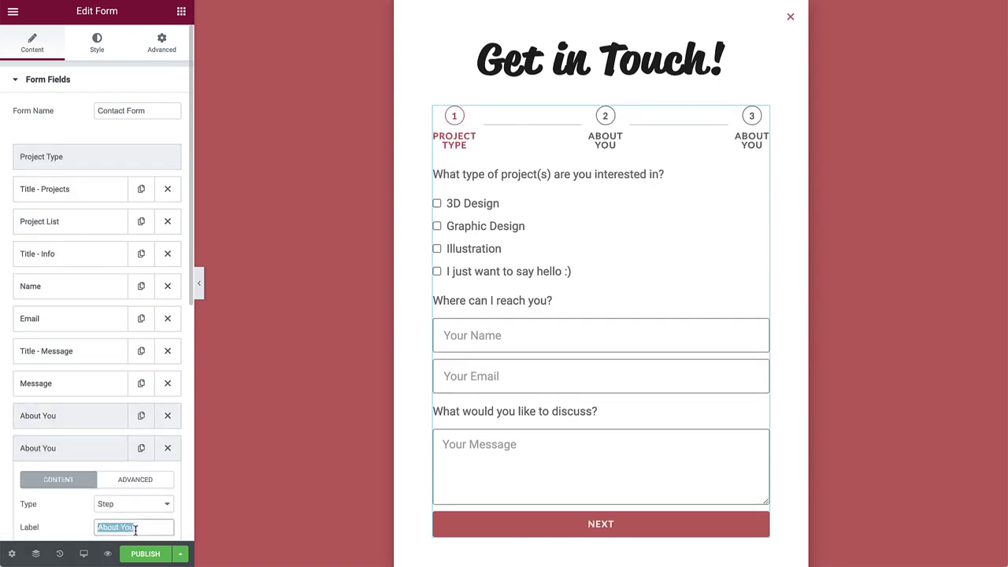
{"action": "type", "text": "Your Message"}
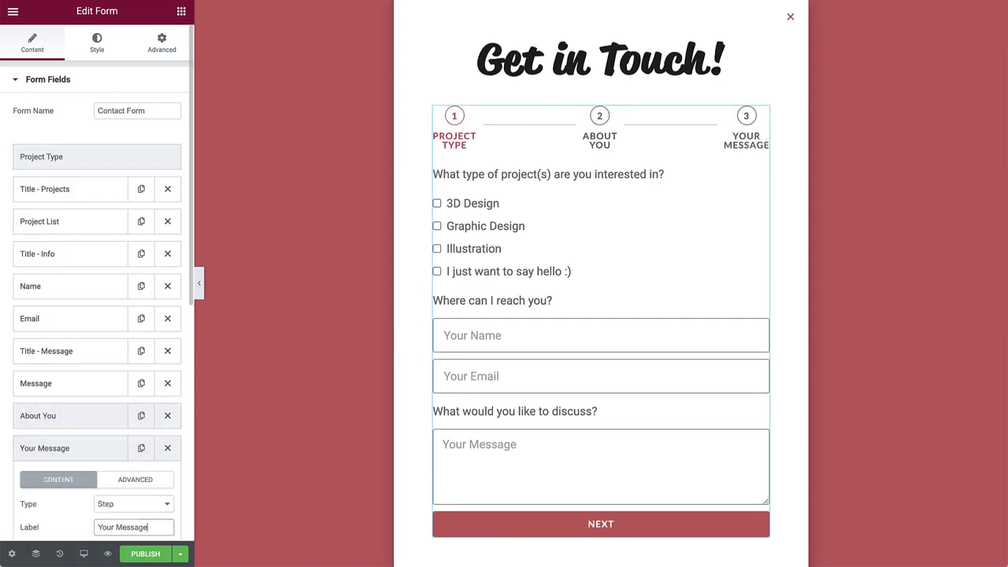
{"action": "left_click", "coordinate": [93, 451]}
{"action": "left_click_drag", "start_coordinate": [76, 425], "coordinate": [57, 256]}
{"action": "left_click_drag", "start_coordinate": [84, 445], "coordinate": [70, 376]}
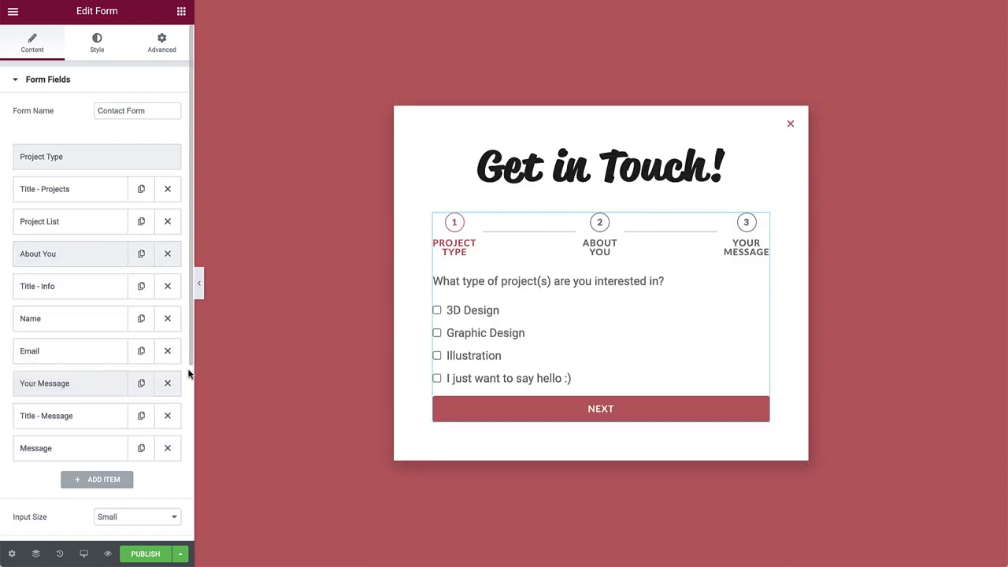
Set the popup section's content width to 500
{"action": "left_click", "coordinate": [518, 407]}
{"action": "left_click", "coordinate": [506, 406]}
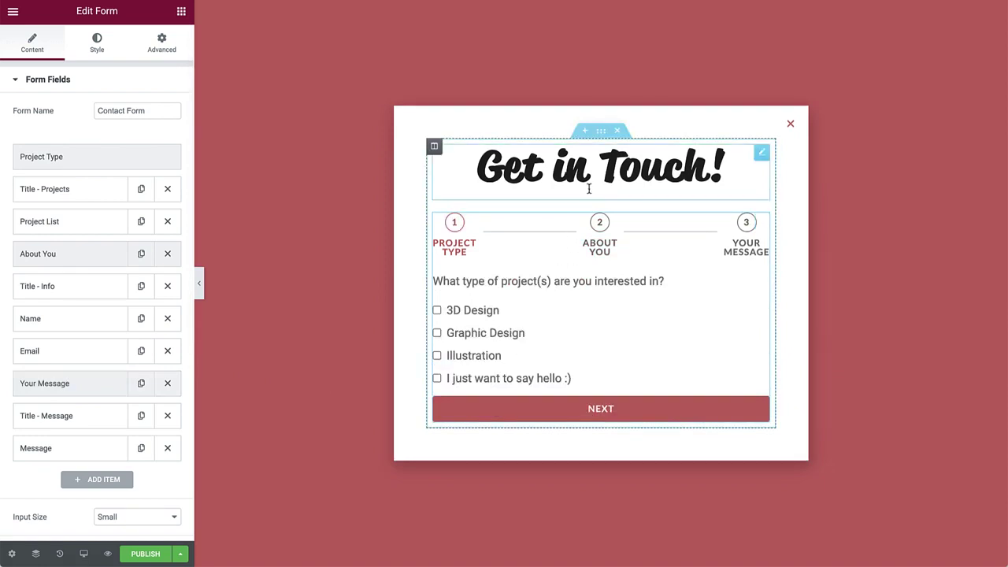
{"action": "left_click", "coordinate": [601, 131]}
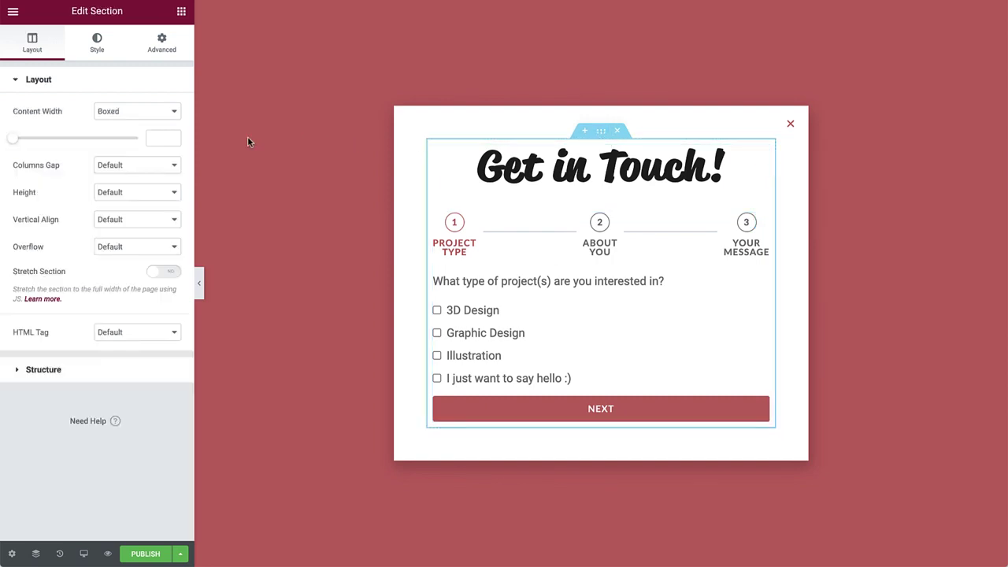
{"action": "left_click", "coordinate": [162, 138]}
{"action": "type", "text": "500"}
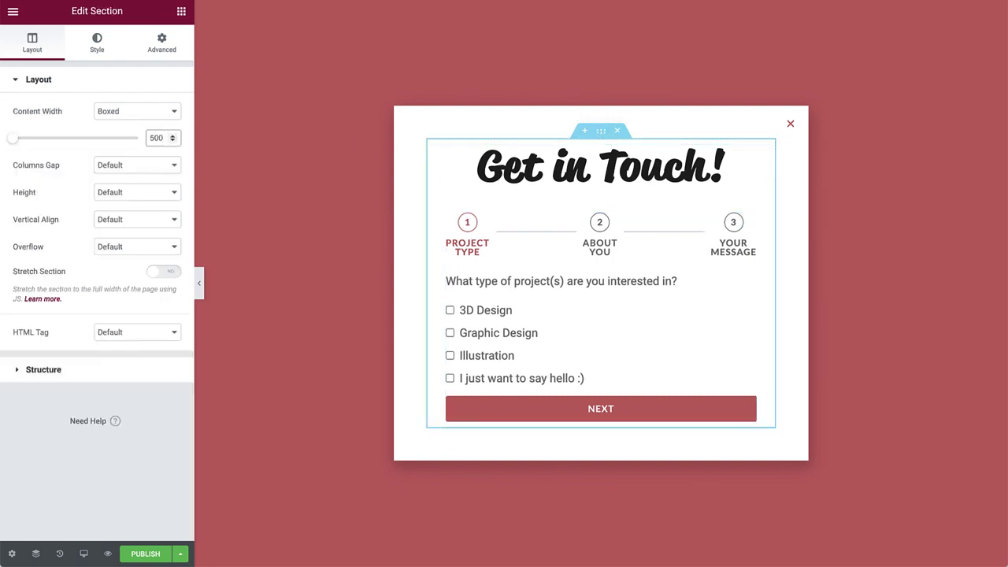
Give the section a 60 VH minimum height with content aligned to the top
{"action": "left_click", "coordinate": [138, 190]}
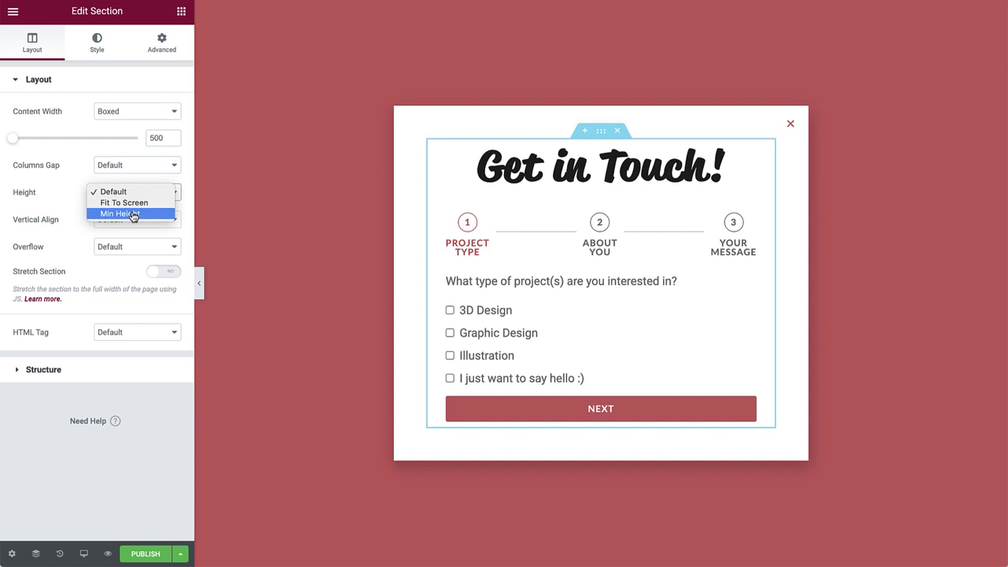
{"action": "left_click", "coordinate": [120, 213]}
{"action": "left_click", "coordinate": [162, 219]}
{"action": "double_click", "coordinate": [158, 242]}
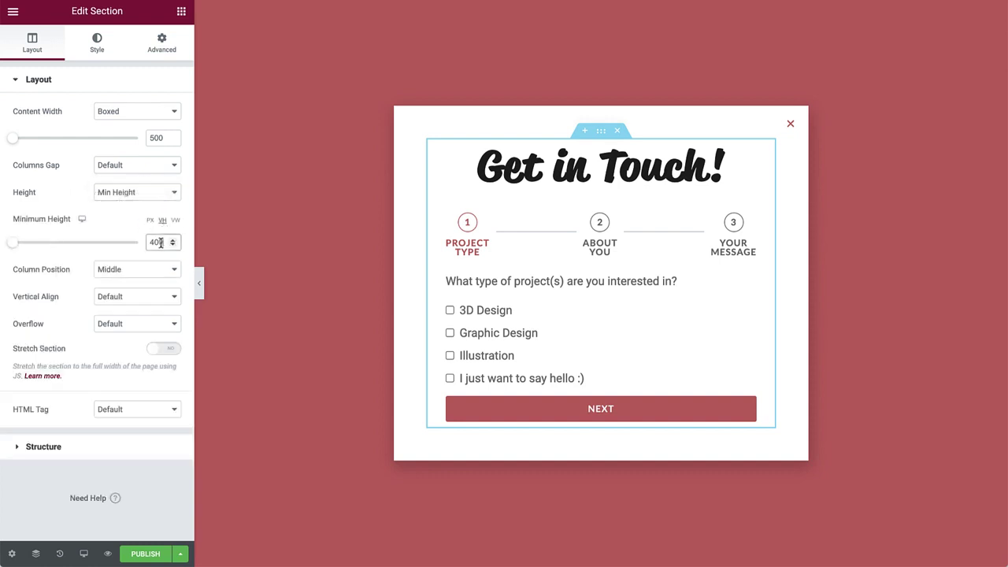
{"action": "type", "text": "60"}
{"action": "left_click", "coordinate": [148, 272]}
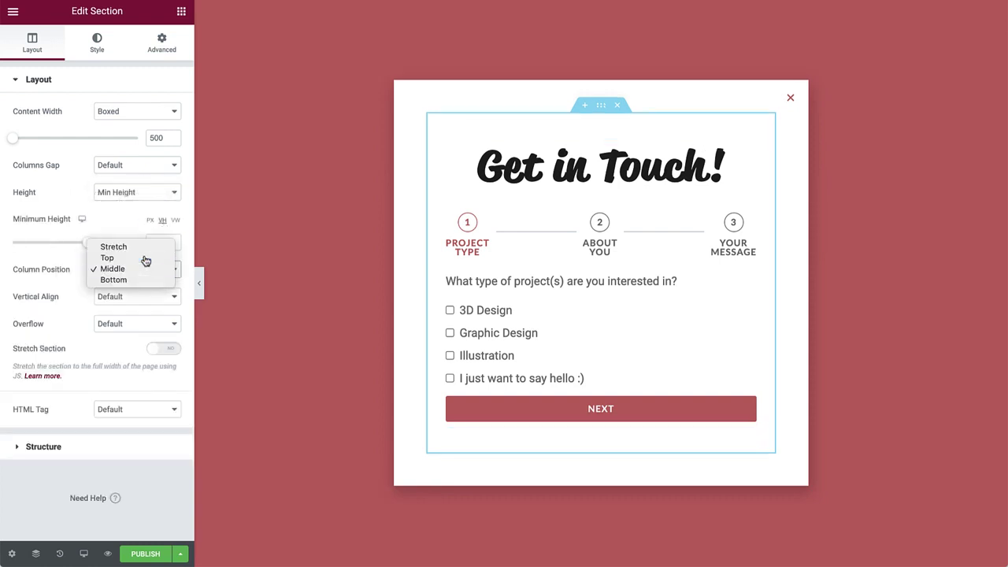
{"action": "left_click", "coordinate": [146, 259]}
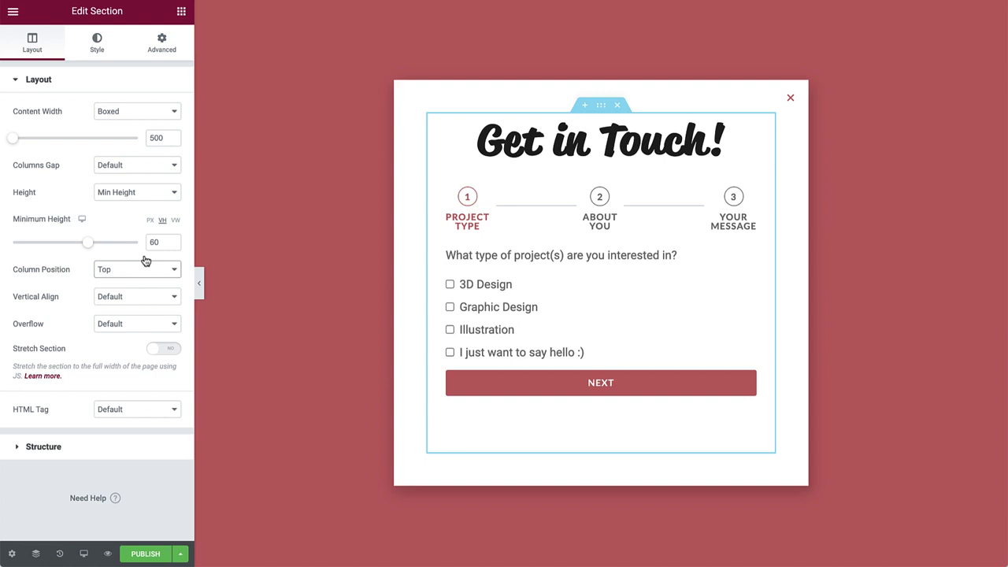
{"action": "left_click", "coordinate": [503, 253]}
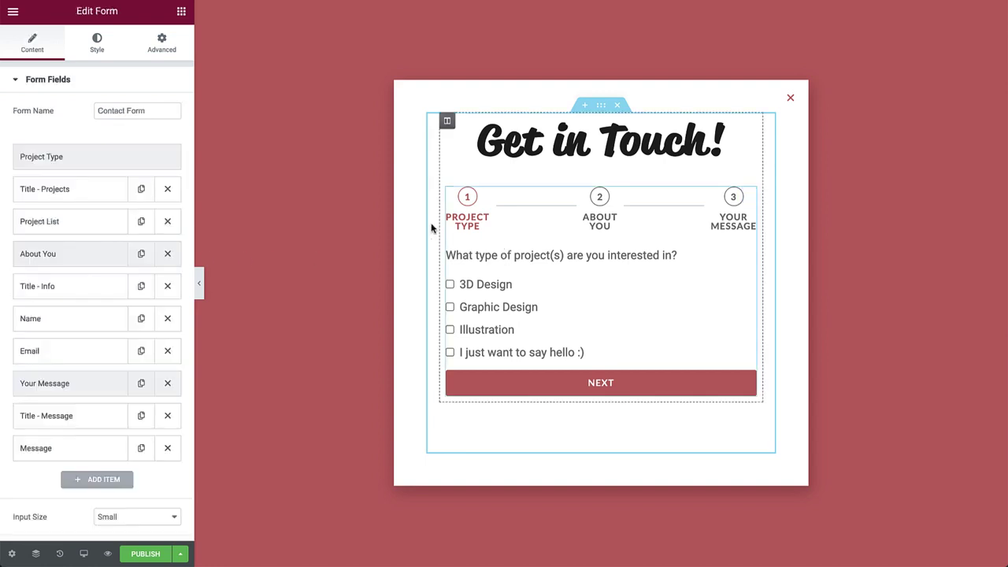
Keep the form's buttons at Small size
{"action": "left_click", "coordinate": [116, 83]}
{"action": "left_click", "coordinate": [110, 111]}
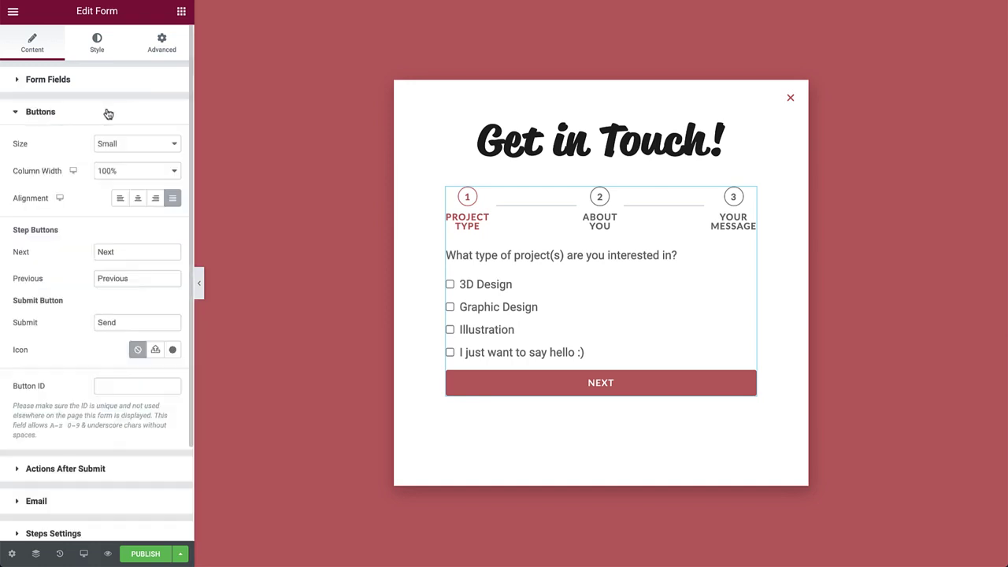
{"action": "left_click", "coordinate": [128, 150]}
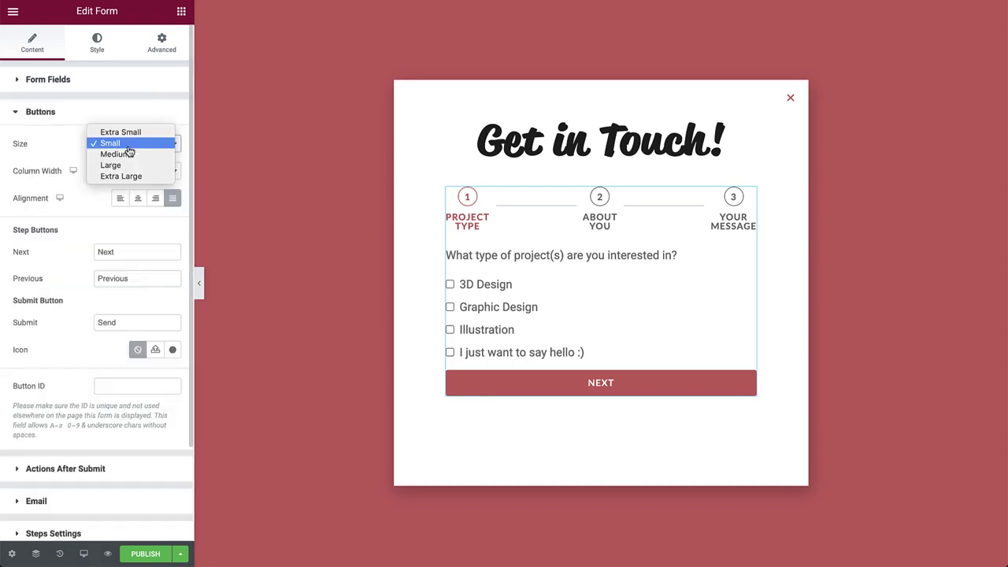
{"action": "left_click", "coordinate": [127, 146]}
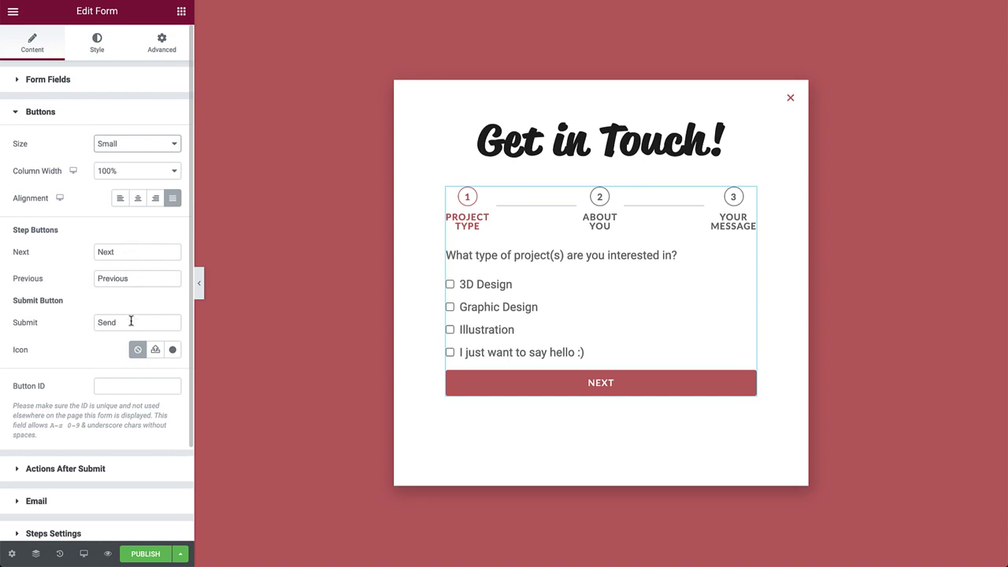
Review the after-submit actions and the existing Email notification settings
{"action": "left_click", "coordinate": [95, 475]}
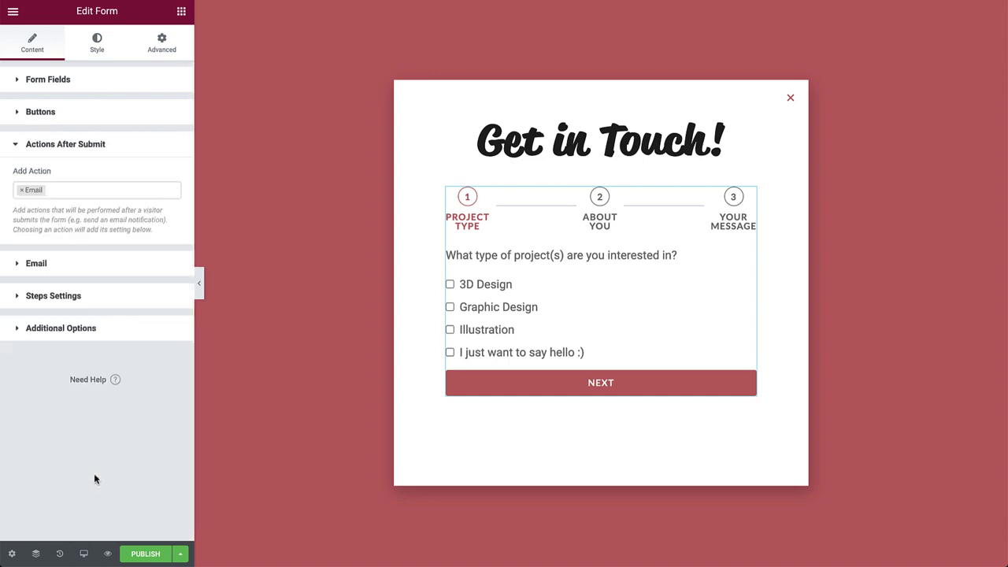
{"action": "left_click", "coordinate": [92, 189]}
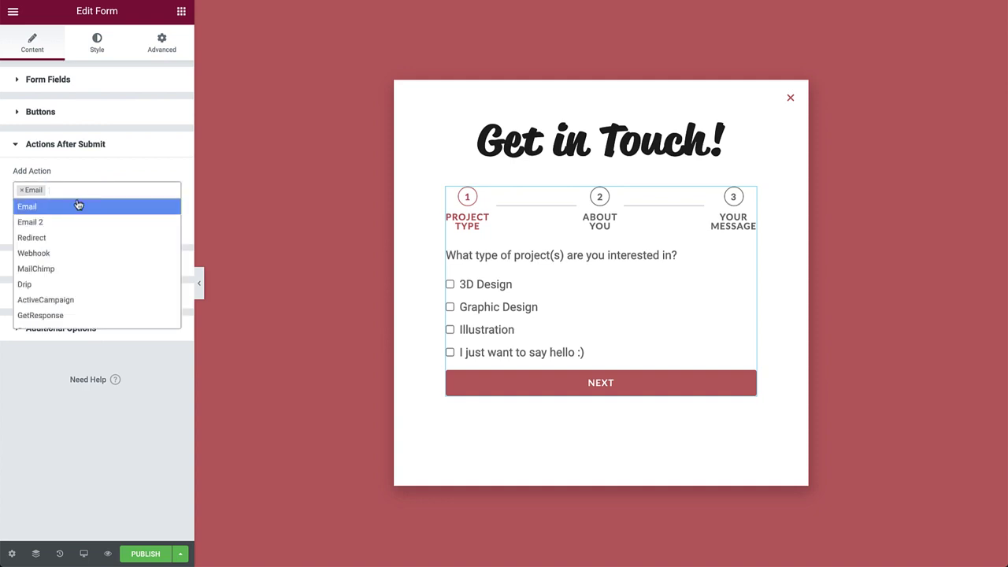
{"action": "left_click", "coordinate": [74, 207]}
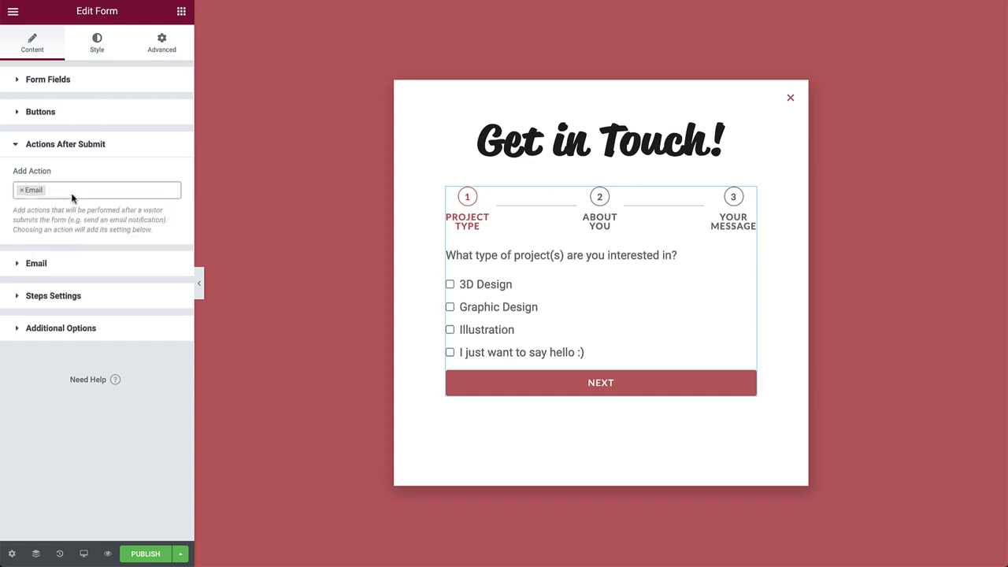
{"action": "left_click", "coordinate": [57, 273]}
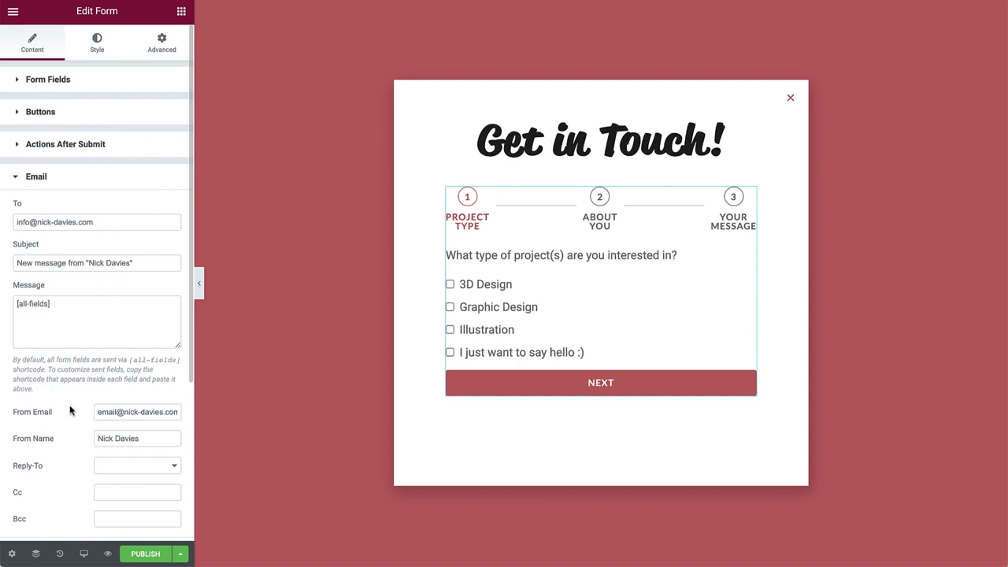
{"action": "left_click", "coordinate": [59, 175]}
Add a Popup after-submit action and set it to Close Popup
{"action": "left_click", "coordinate": [60, 150]}
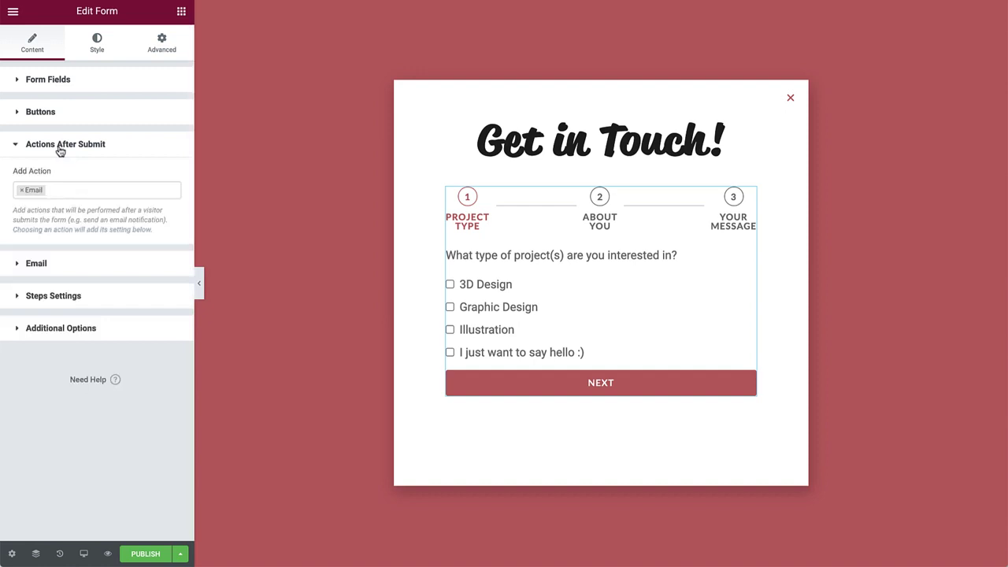
{"action": "left_click", "coordinate": [60, 190]}
{"action": "type", "text": "po"}
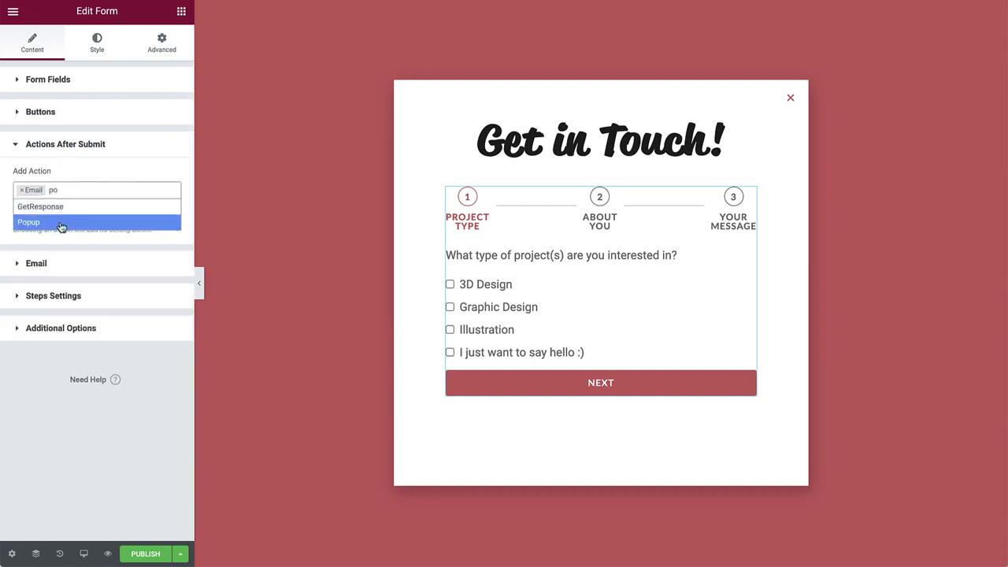
{"action": "left_click", "coordinate": [61, 222]}
{"action": "left_click", "coordinate": [79, 294]}
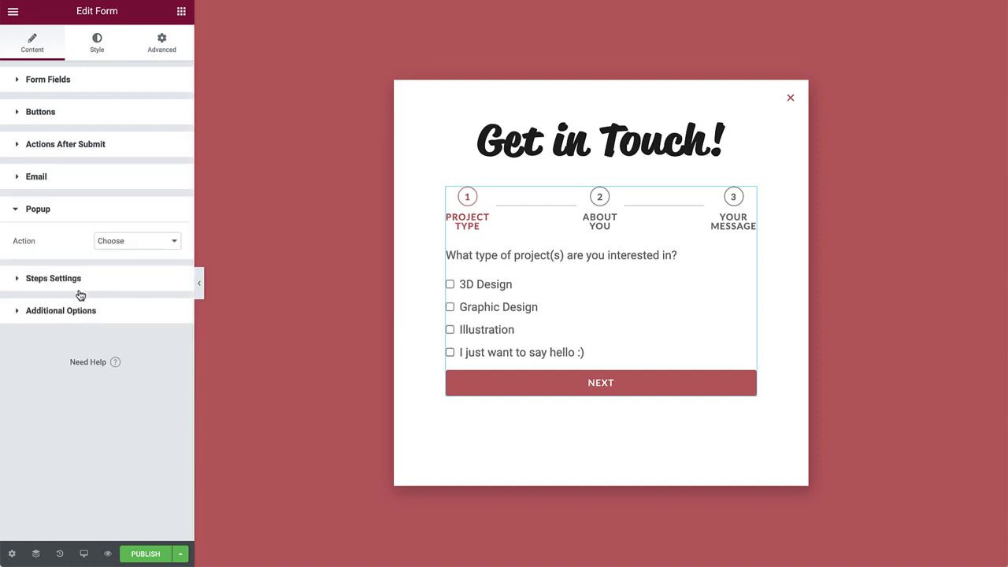
{"action": "left_click", "coordinate": [138, 252]}
{"action": "left_click", "coordinate": [134, 265]}
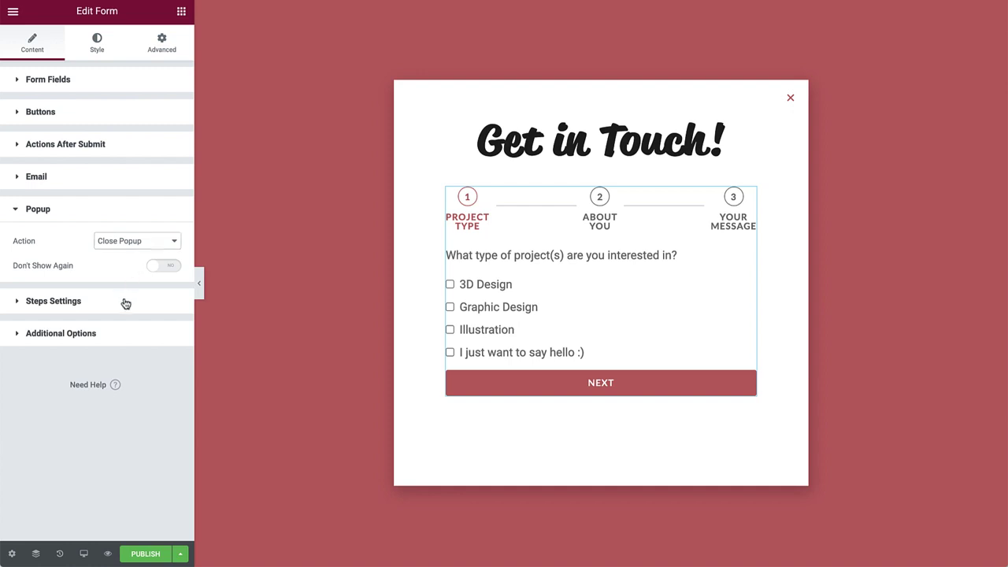
Keep the step indicator as Number & Text with circular markers
{"action": "left_click", "coordinate": [124, 303]}
{"action": "left_click", "coordinate": [134, 282]}
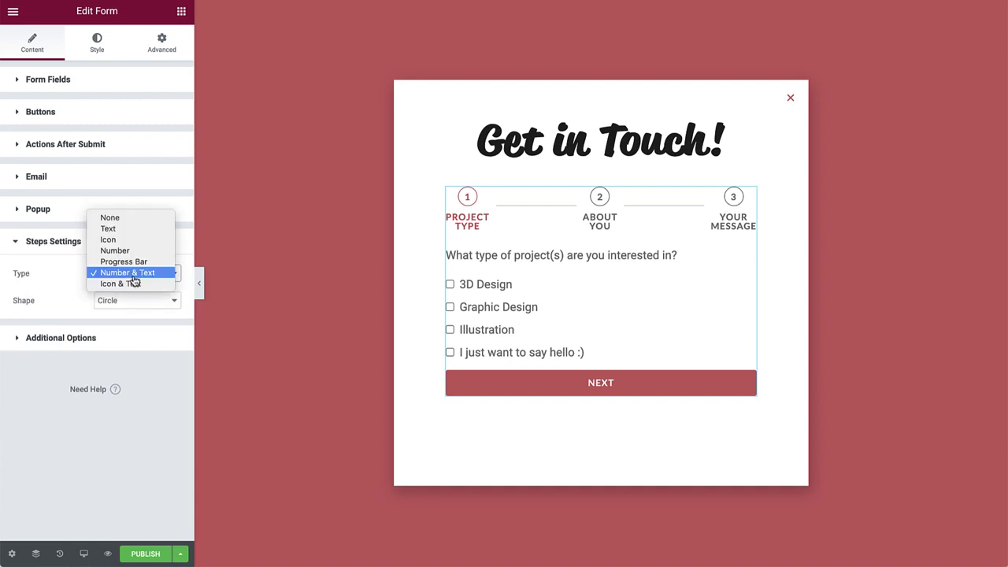
{"action": "left_click", "coordinate": [134, 275]}
{"action": "left_click", "coordinate": [145, 300]}
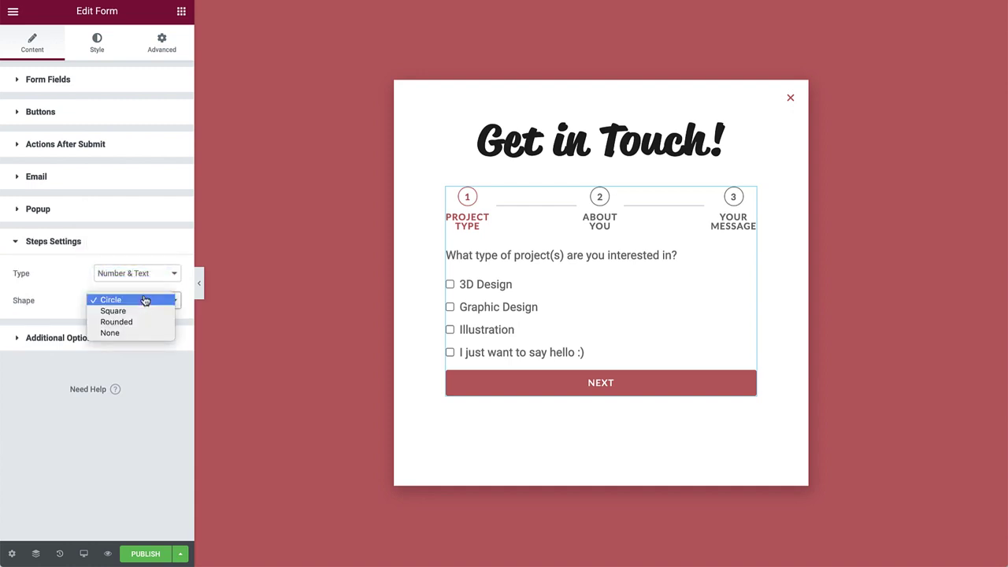
{"action": "left_click", "coordinate": [145, 300]}
Turn on Custom Messages with the success message 'Thank you for getting in touch!'
{"action": "left_click", "coordinate": [128, 338]}
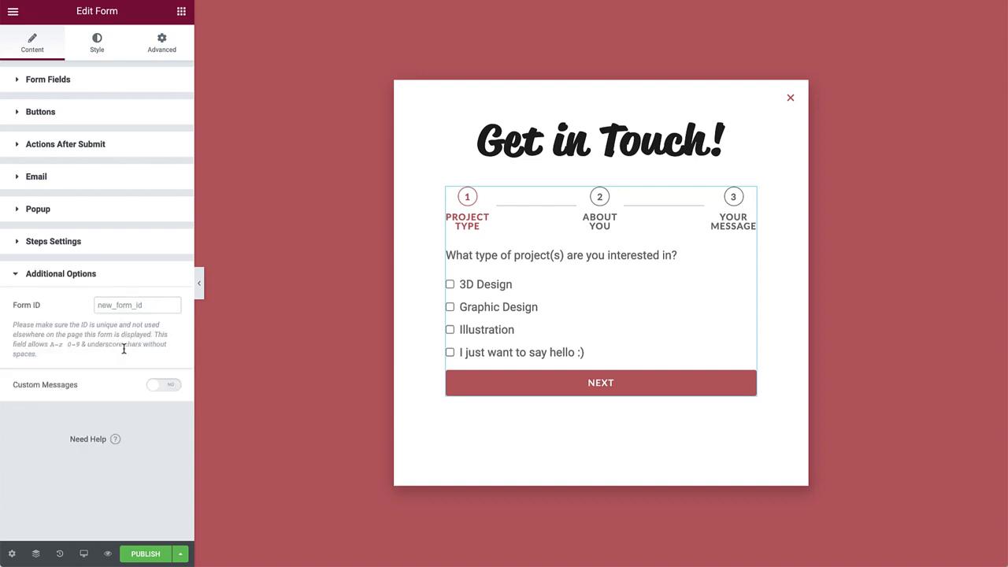
{"action": "left_click", "coordinate": [165, 384]}
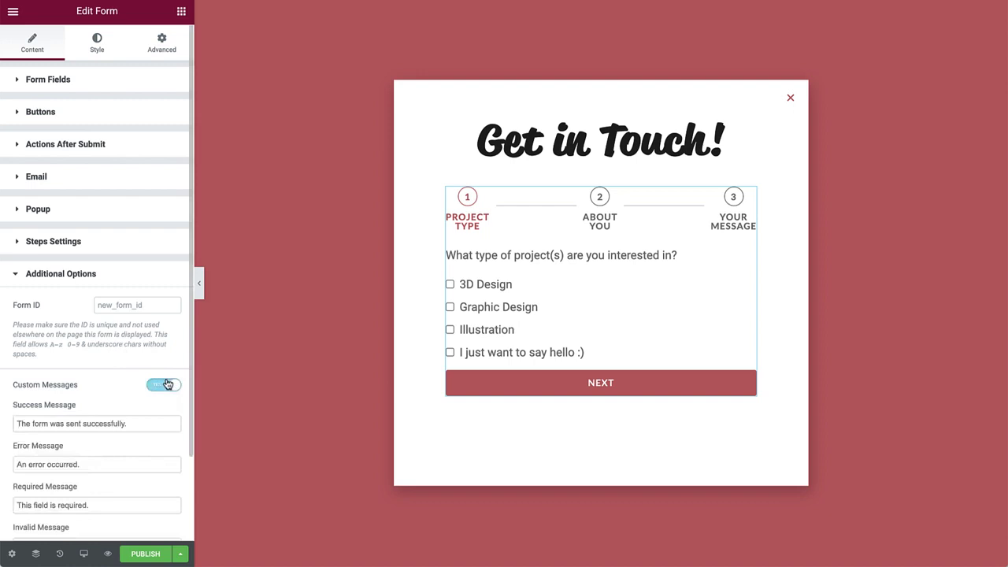
{"action": "triple_click", "coordinate": [164, 423]}
{"action": "type", "text": "Thank you for getting in touch"}
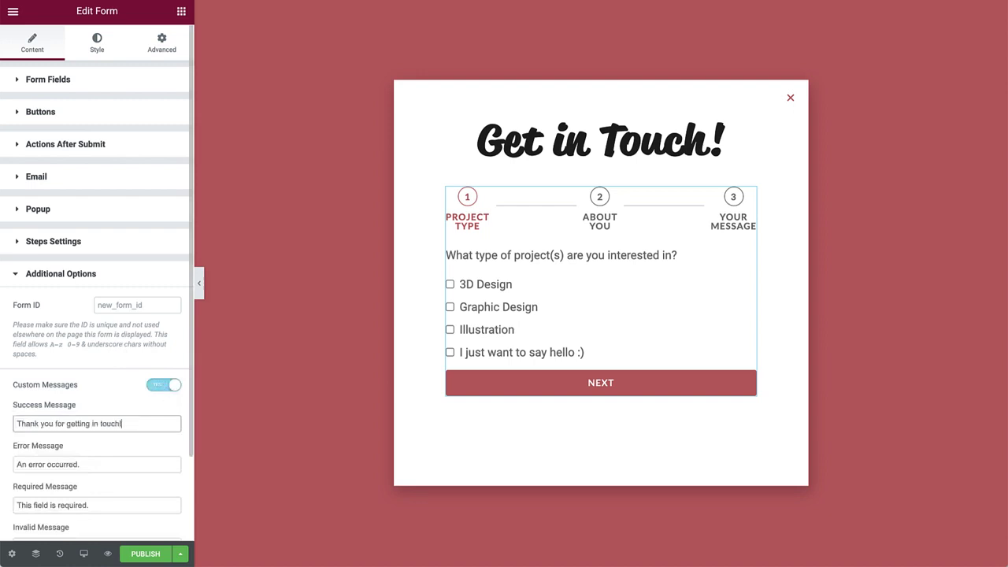
{"action": "type", "text": "!"}
Set form row gap to 20 and make label and HTML field text Primary
{"action": "left_click", "coordinate": [88, 52]}
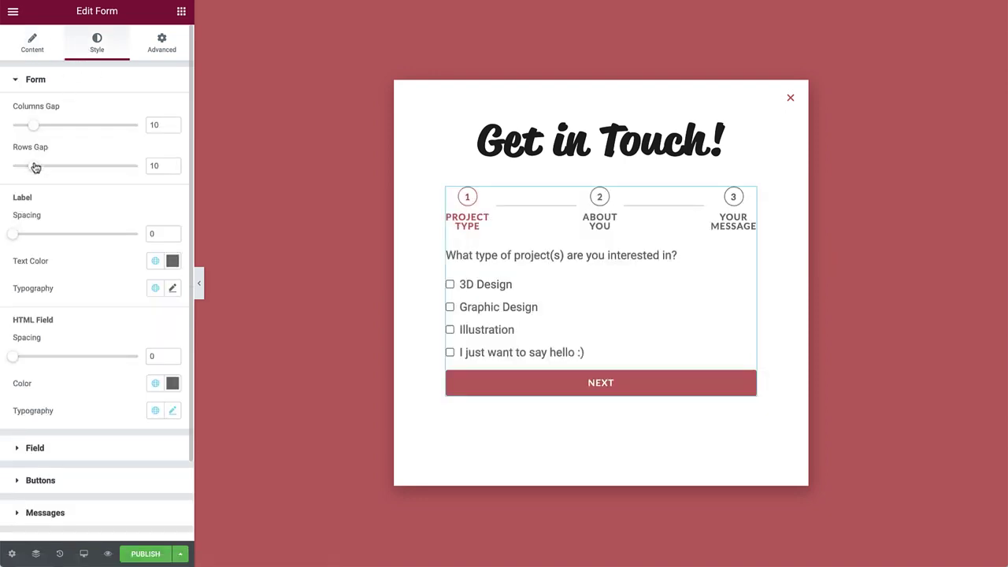
{"action": "left_click_drag", "start_coordinate": [36, 167], "coordinate": [56, 166]}
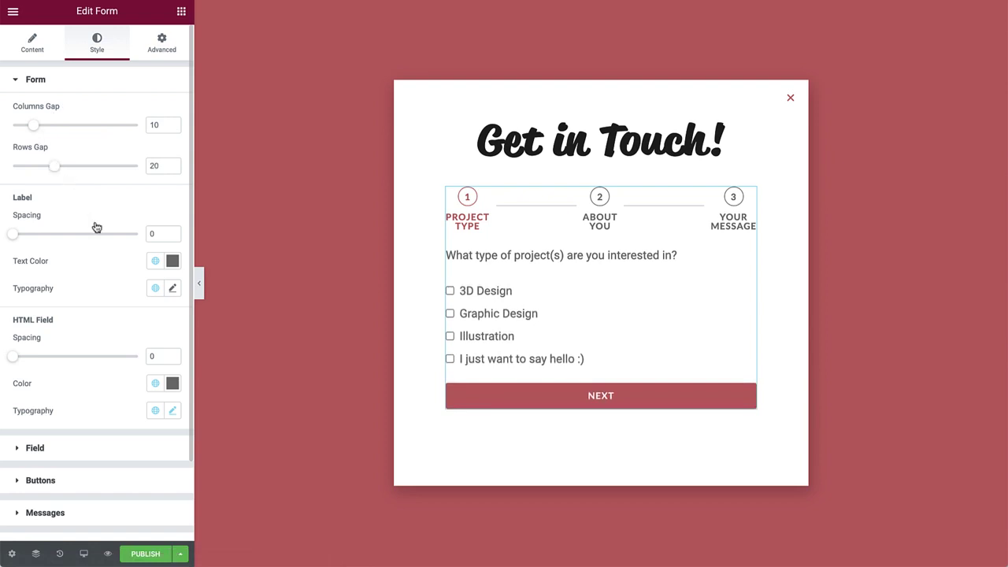
{"action": "left_click", "coordinate": [155, 261]}
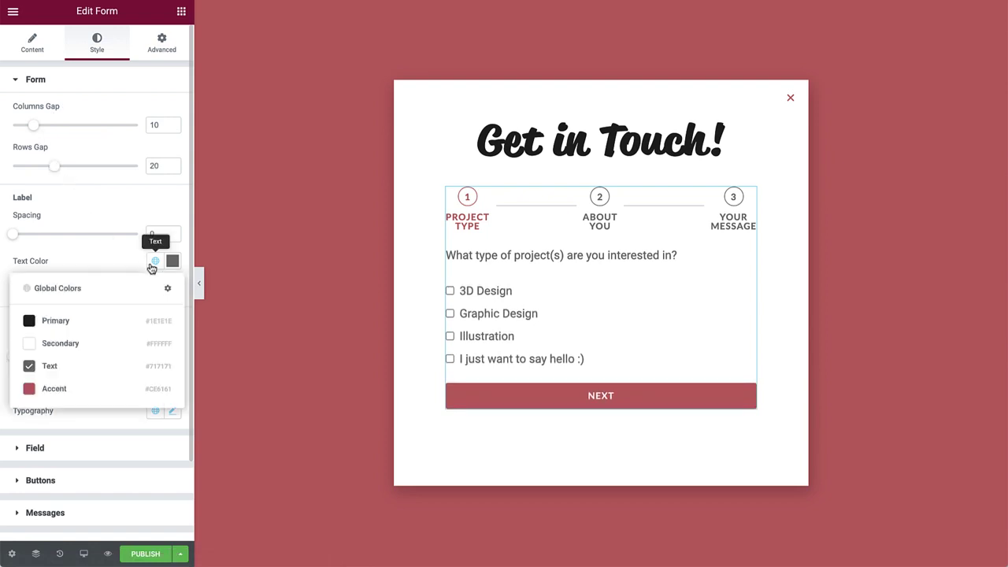
{"action": "left_click", "coordinate": [105, 321]}
{"action": "left_click", "coordinate": [156, 384]}
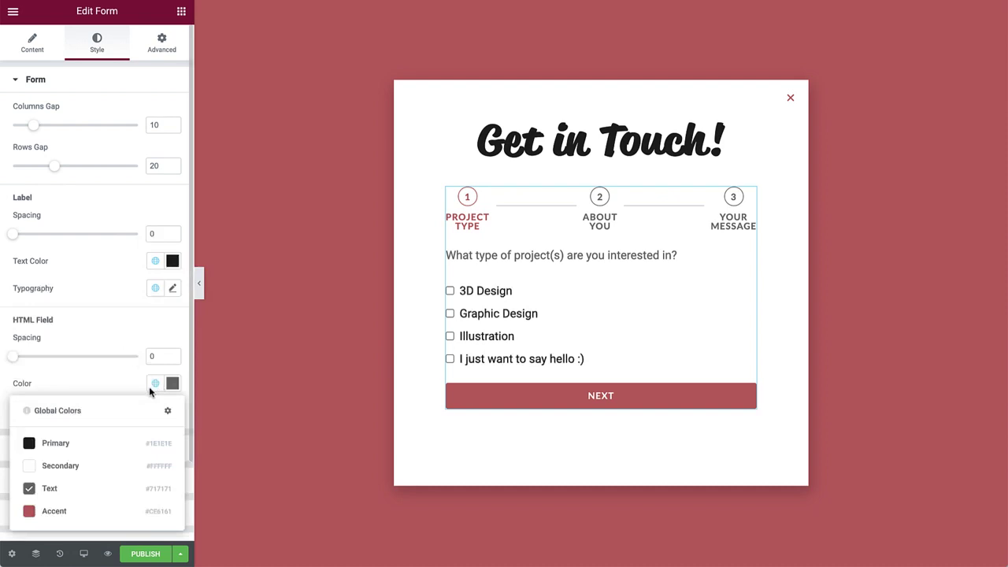
{"action": "left_click", "coordinate": [108, 443]}
Make input field text Accent and field borders Primary at width 1
{"action": "left_click", "coordinate": [112, 446]}
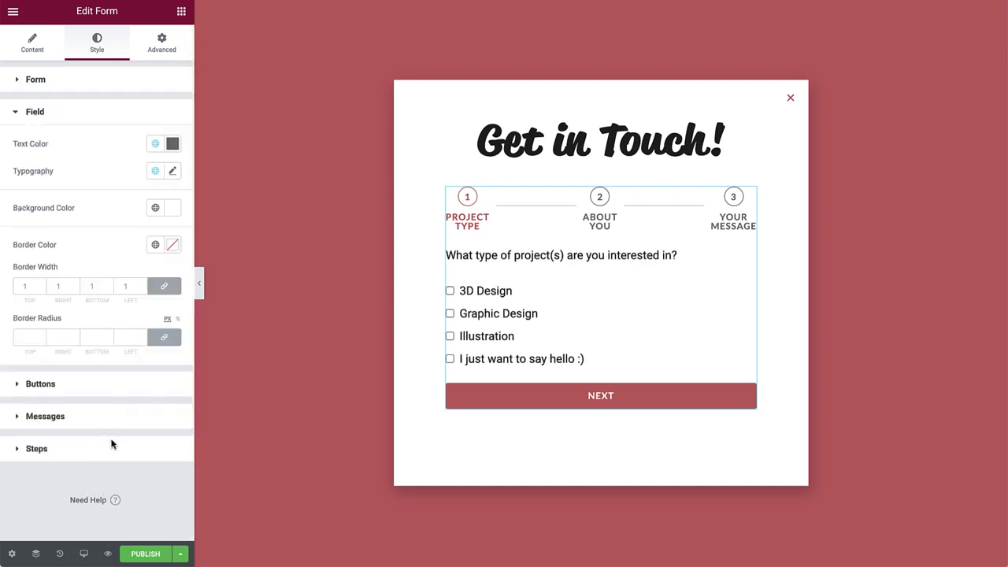
{"action": "left_click", "coordinate": [504, 394]}
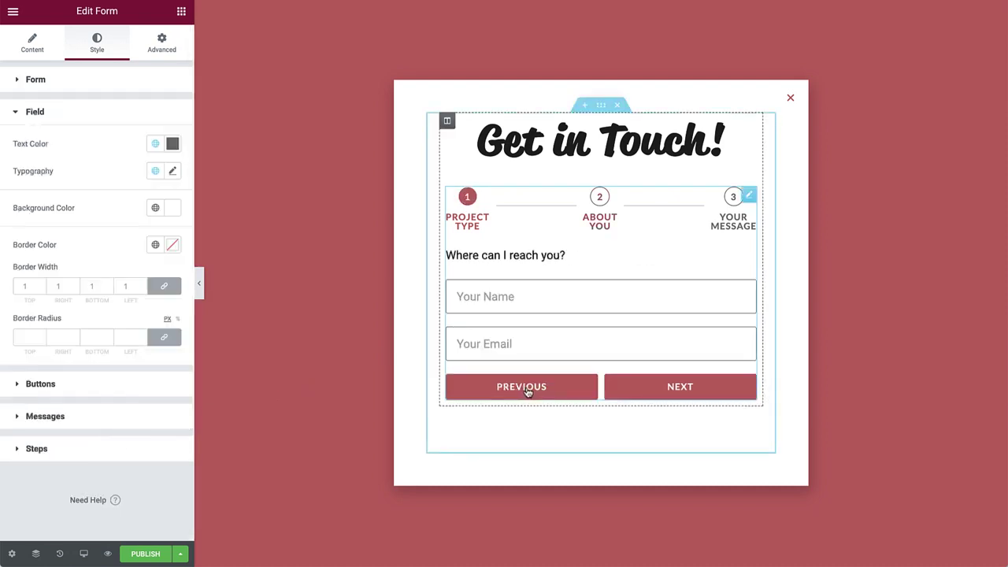
{"action": "left_click", "coordinate": [155, 144]}
{"action": "left_click", "coordinate": [96, 273]}
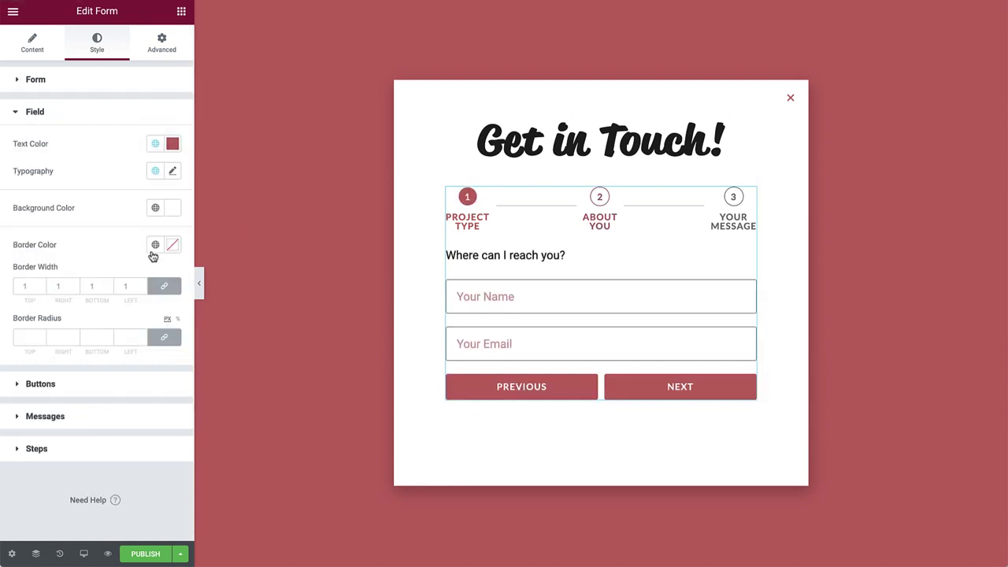
{"action": "left_click", "coordinate": [155, 245]}
{"action": "left_click", "coordinate": [91, 301]}
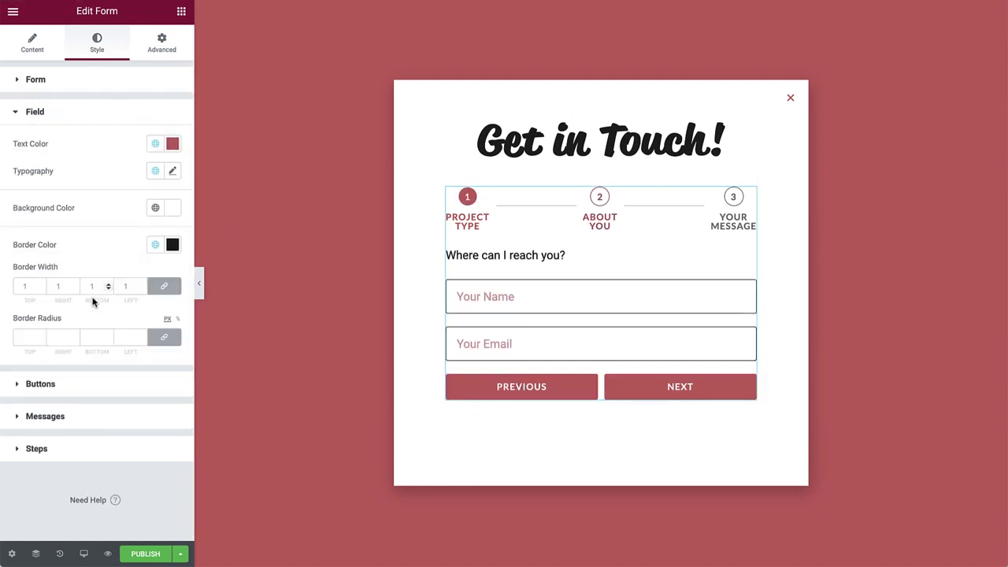
{"action": "left_click", "coordinate": [108, 284]}
{"action": "left_click", "coordinate": [108, 290]}
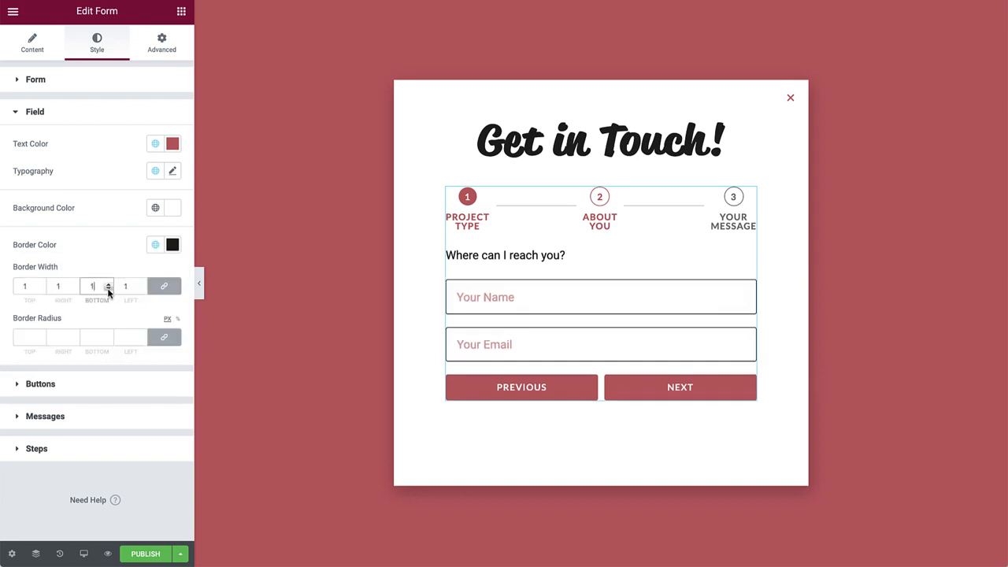
Style buttons with Primary background, Accent hover, 0 border radius and 20 text padding
{"action": "left_click", "coordinate": [100, 384]}
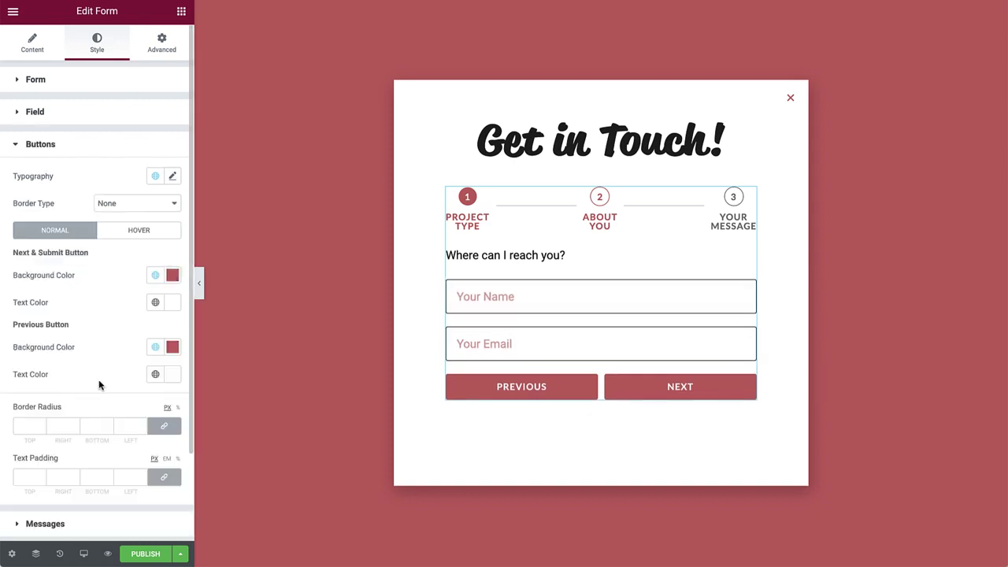
{"action": "left_click", "coordinate": [155, 275]}
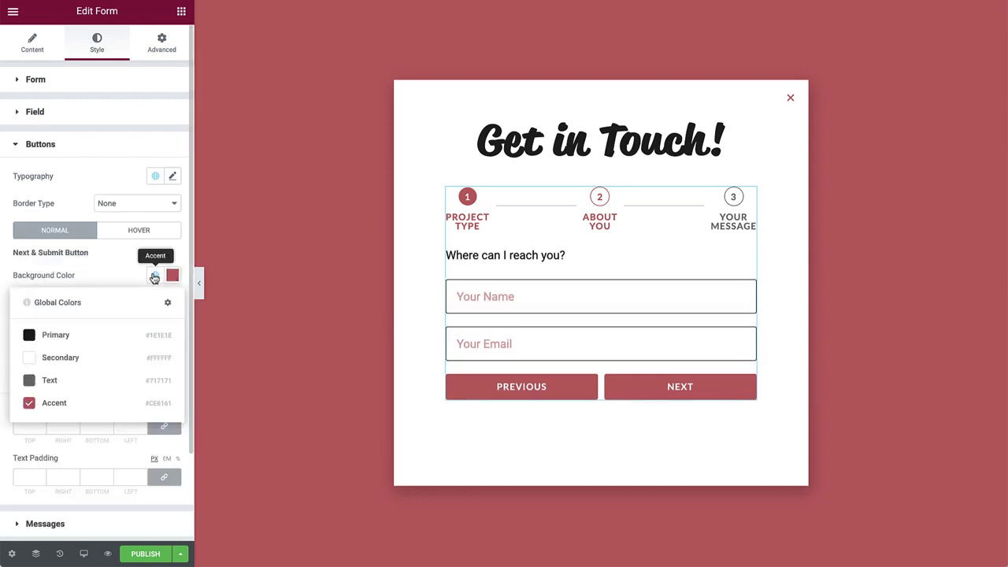
{"action": "left_click", "coordinate": [101, 334]}
{"action": "left_click", "coordinate": [155, 275]}
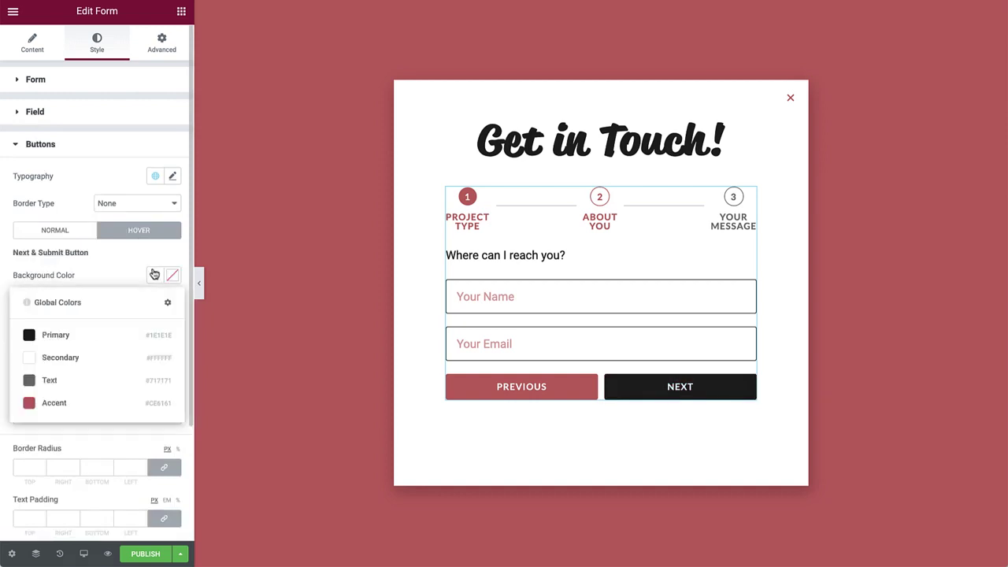
{"action": "left_click", "coordinate": [54, 403]}
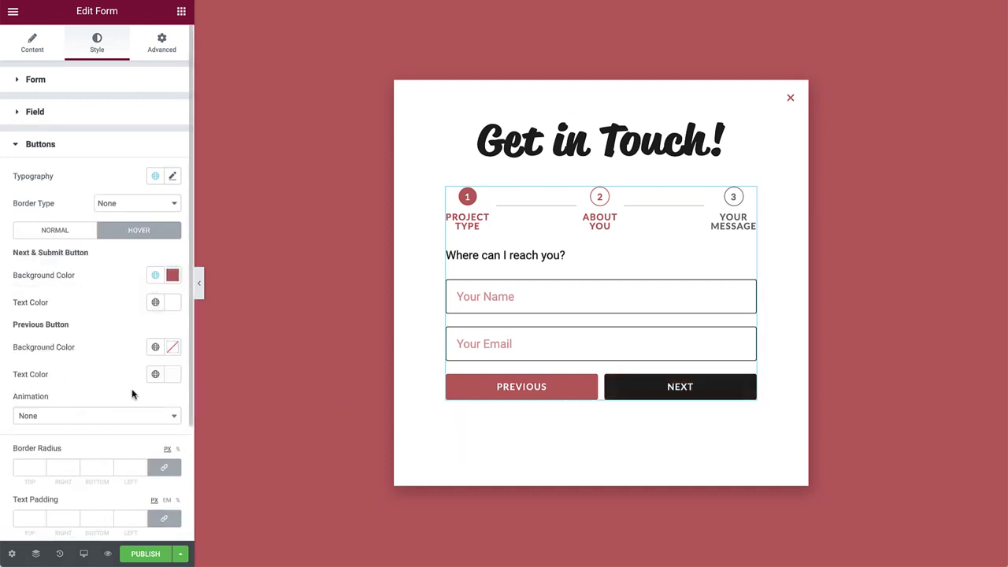
{"action": "left_click", "coordinate": [41, 469]}
{"action": "left_click", "coordinate": [26, 518]}
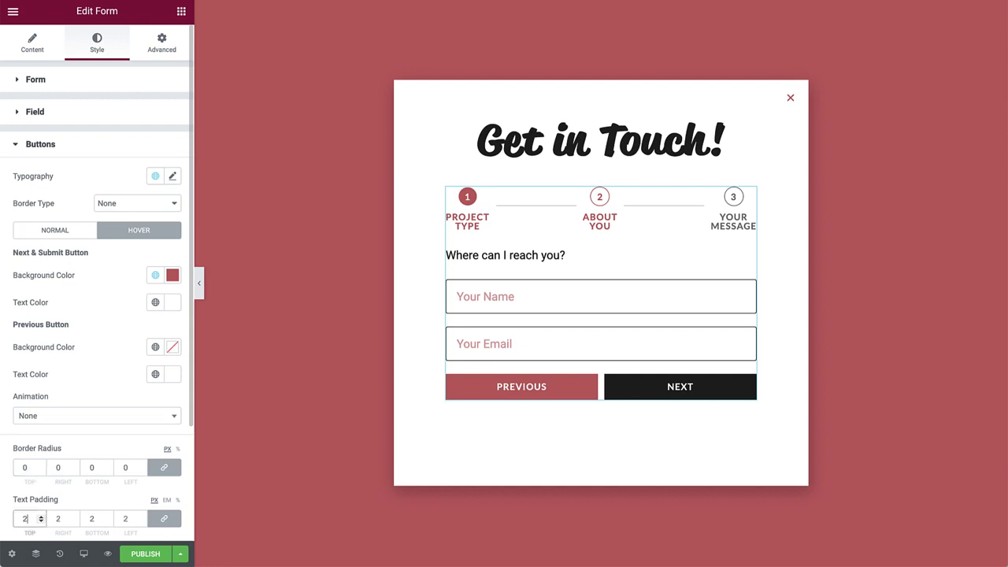
{"action": "type", "text": "20"}
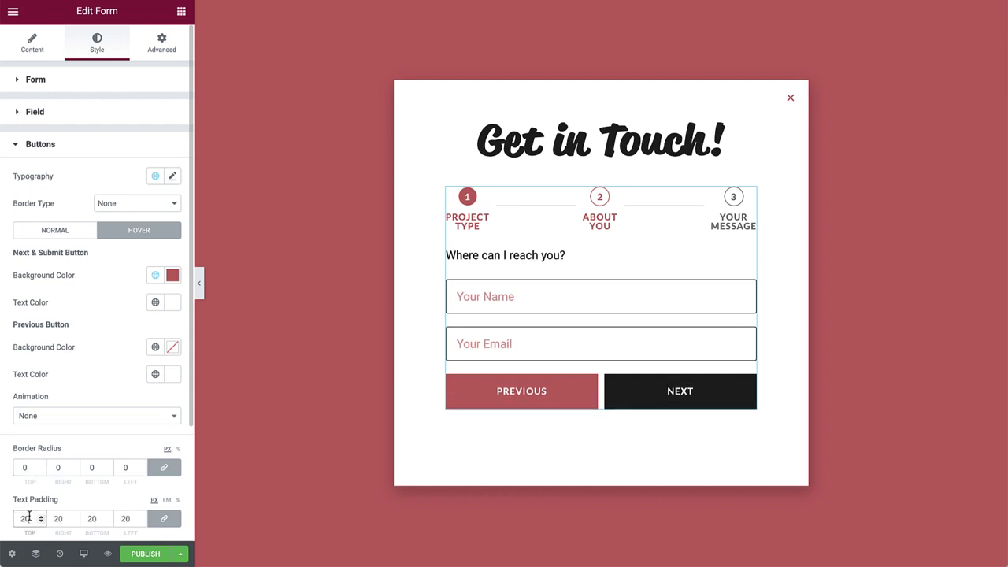
Make success messages Primary and error messages Accent
{"action": "scroll", "coordinate": [28, 516], "scroll_direction": "down", "scroll_amount": 2}
{"action": "left_click", "coordinate": [61, 419]}
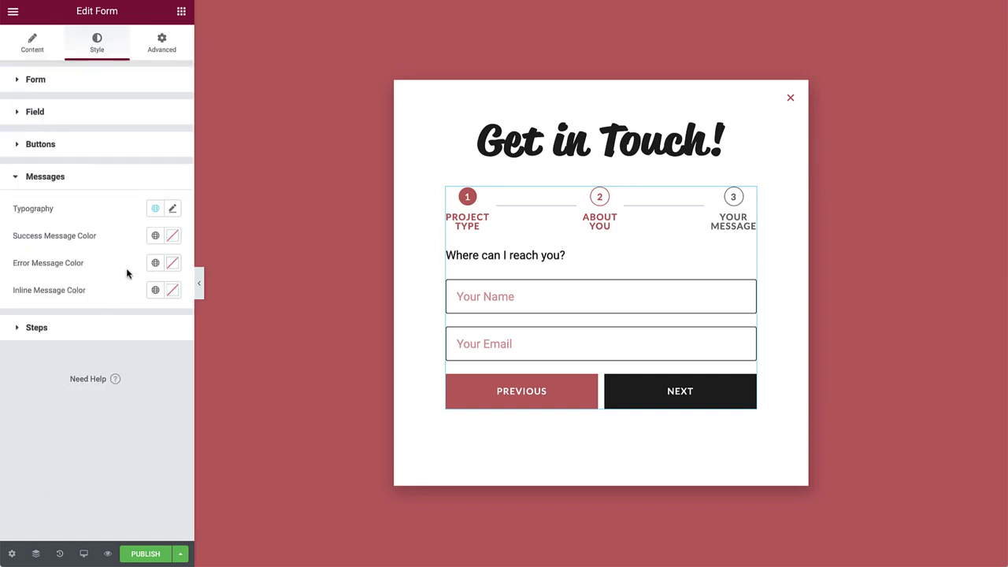
{"action": "left_click", "coordinate": [154, 237]}
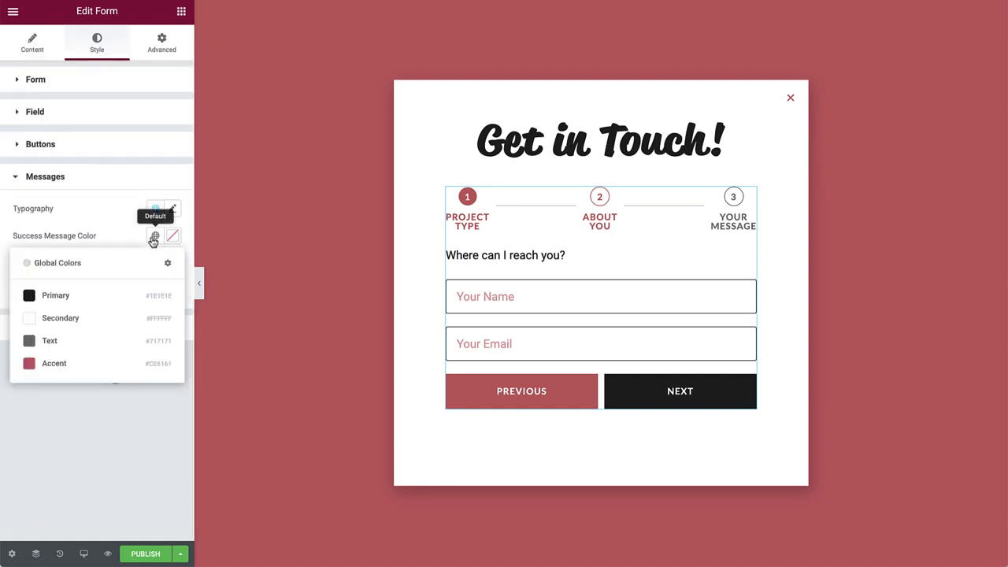
{"action": "left_click", "coordinate": [118, 293]}
{"action": "left_click", "coordinate": [155, 263]}
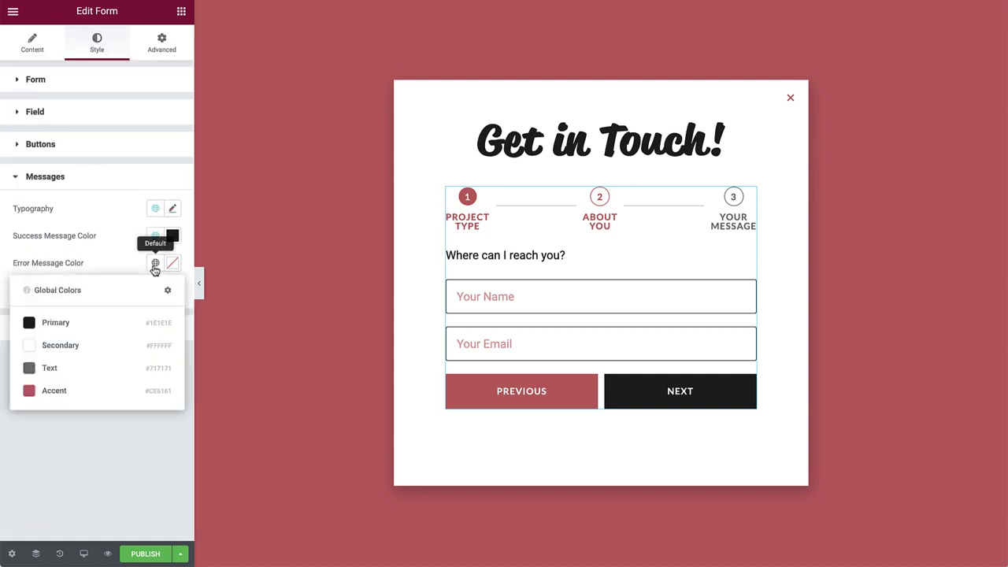
{"action": "left_click", "coordinate": [69, 391]}
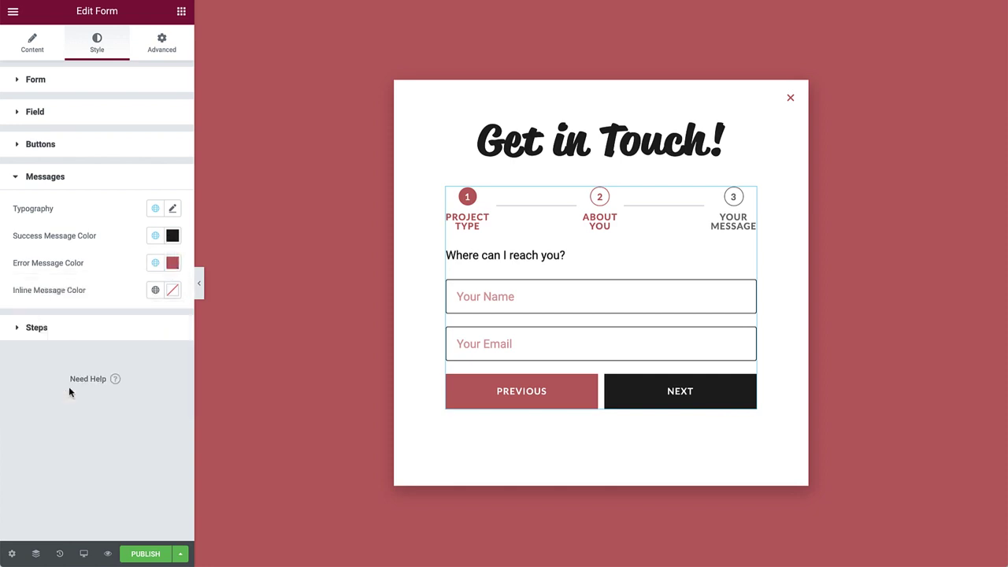
Give the step indicator Accent Text typography, spacing 30 and padding 35
{"action": "left_click", "coordinate": [77, 339]}
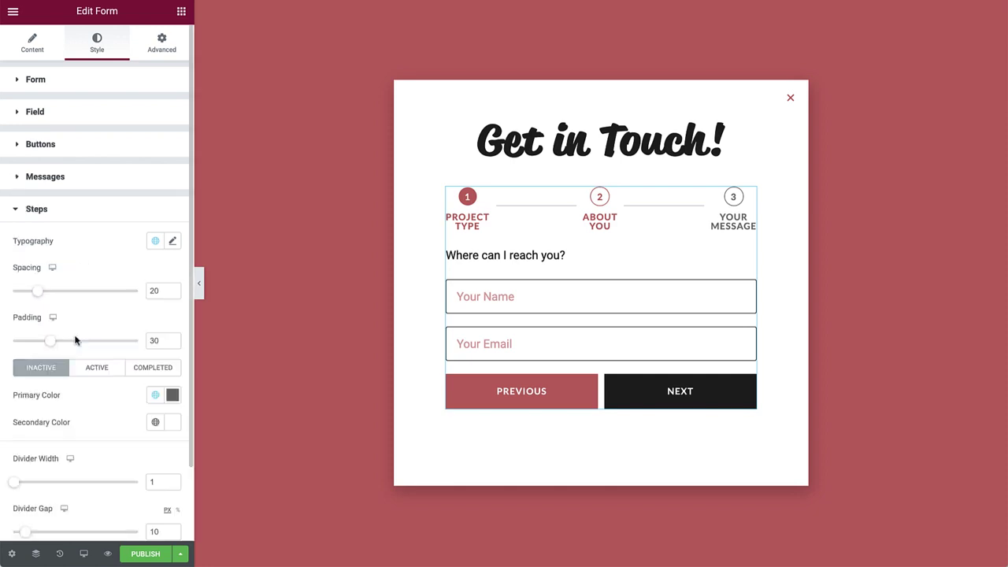
{"action": "left_click", "coordinate": [155, 241]}
{"action": "left_click", "coordinate": [62, 382]}
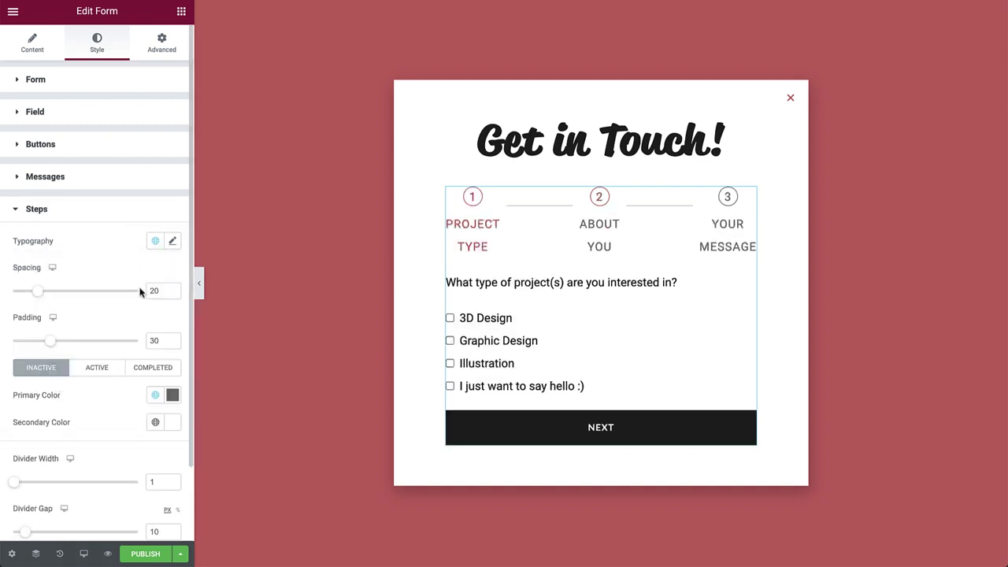
{"action": "left_click", "coordinate": [156, 242]}
{"action": "left_click", "coordinate": [64, 407]}
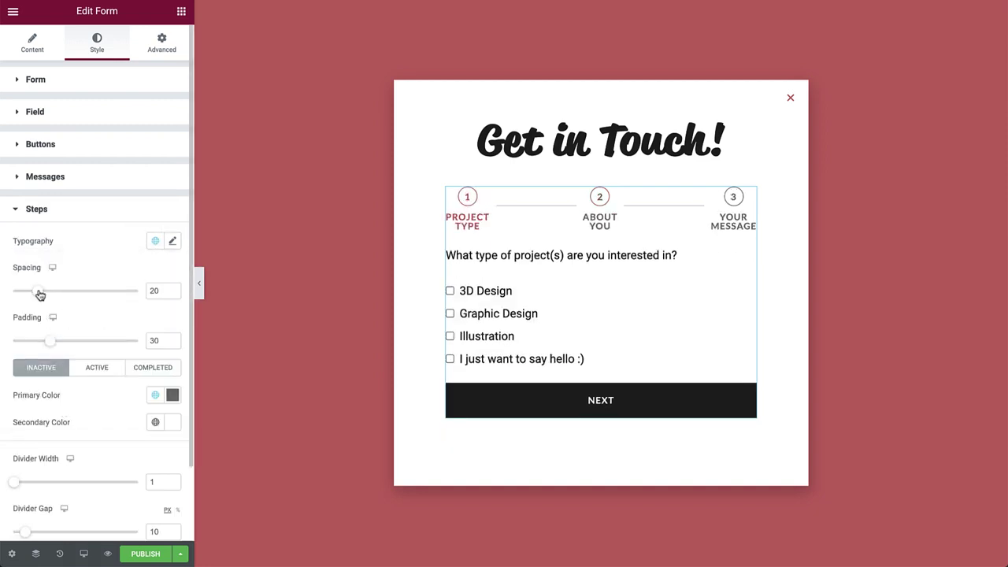
{"action": "left_click_drag", "start_coordinate": [38, 293], "coordinate": [50, 295]}
{"action": "left_click_drag", "start_coordinate": [50, 340], "coordinate": [55, 340]}
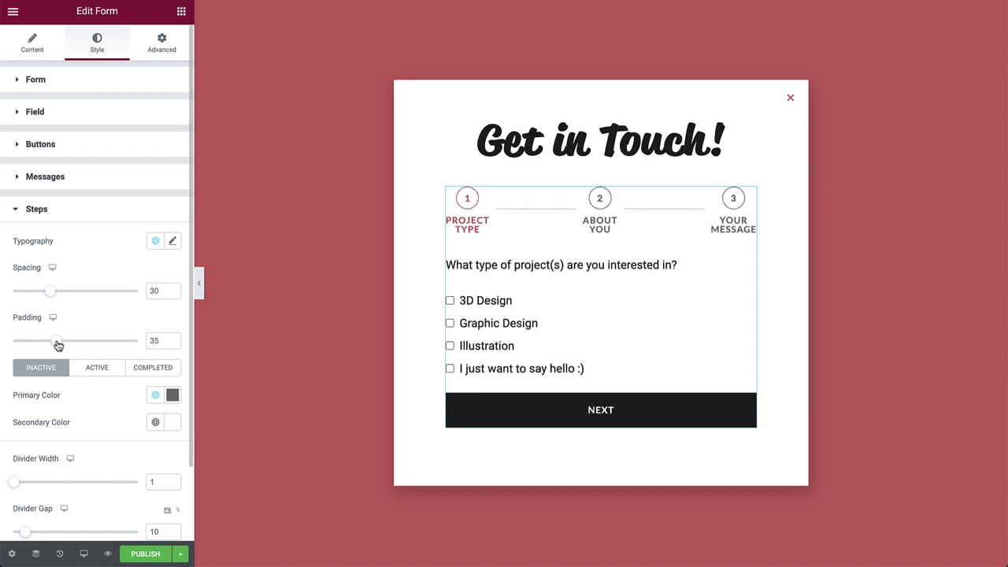
Make inactive and completed steps Primary, with 2-wide dividers and wider divider gaps
{"action": "left_click", "coordinate": [154, 395]}
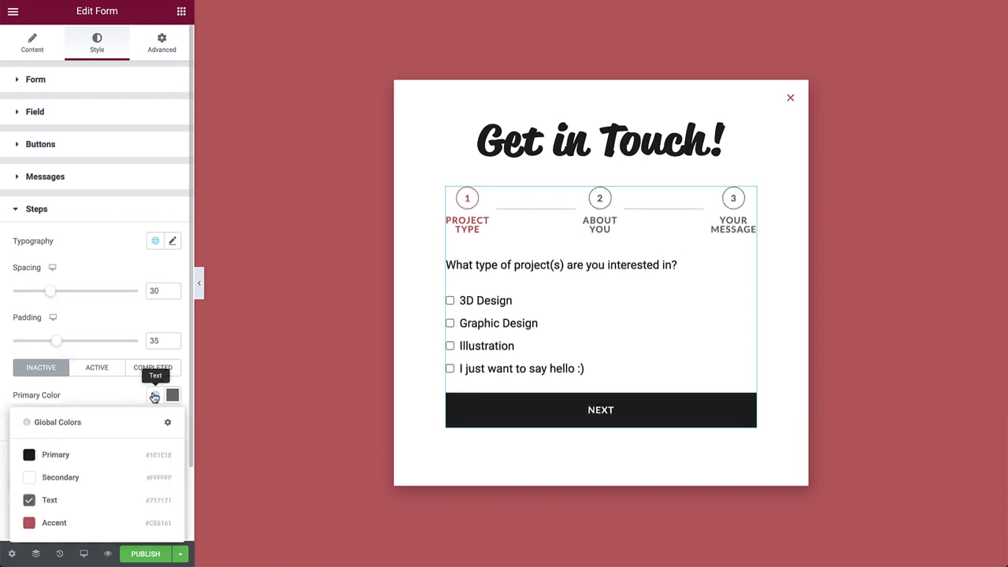
{"action": "left_click", "coordinate": [88, 453]}
{"action": "left_click", "coordinate": [97, 374]}
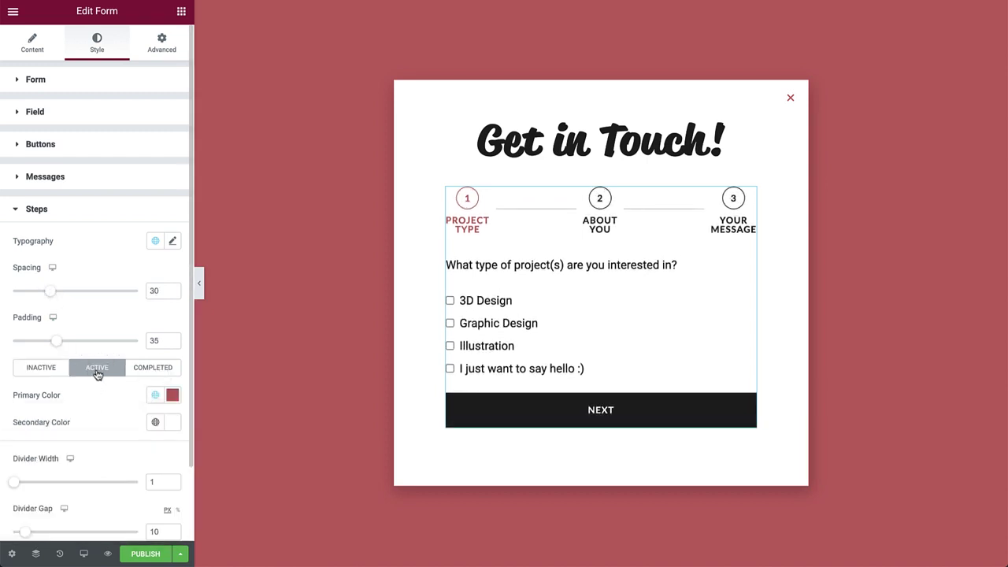
{"action": "left_click", "coordinate": [150, 373]}
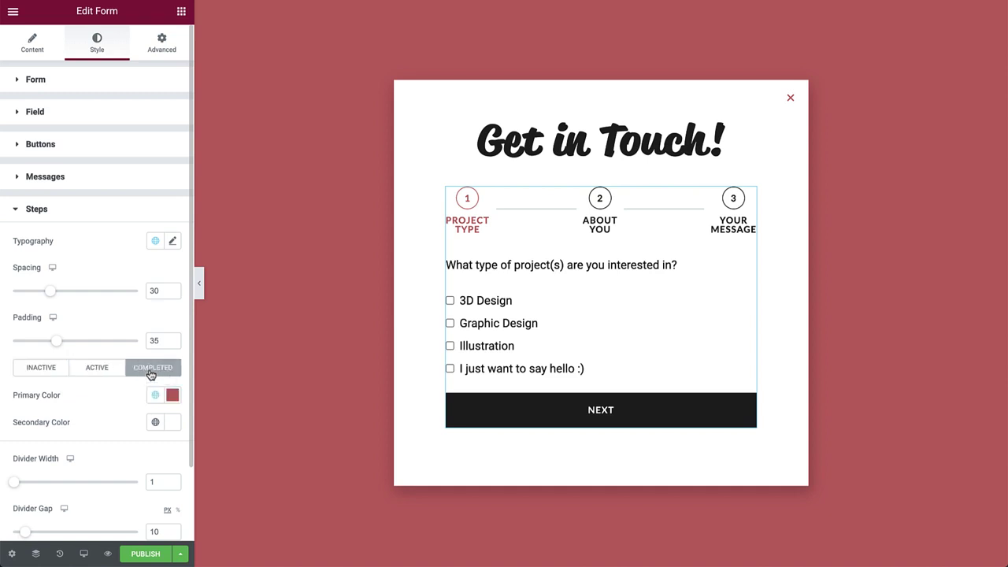
{"action": "left_click", "coordinate": [154, 394]}
{"action": "left_click", "coordinate": [80, 454]}
{"action": "left_click_drag", "start_coordinate": [11, 485], "coordinate": [14, 484]}
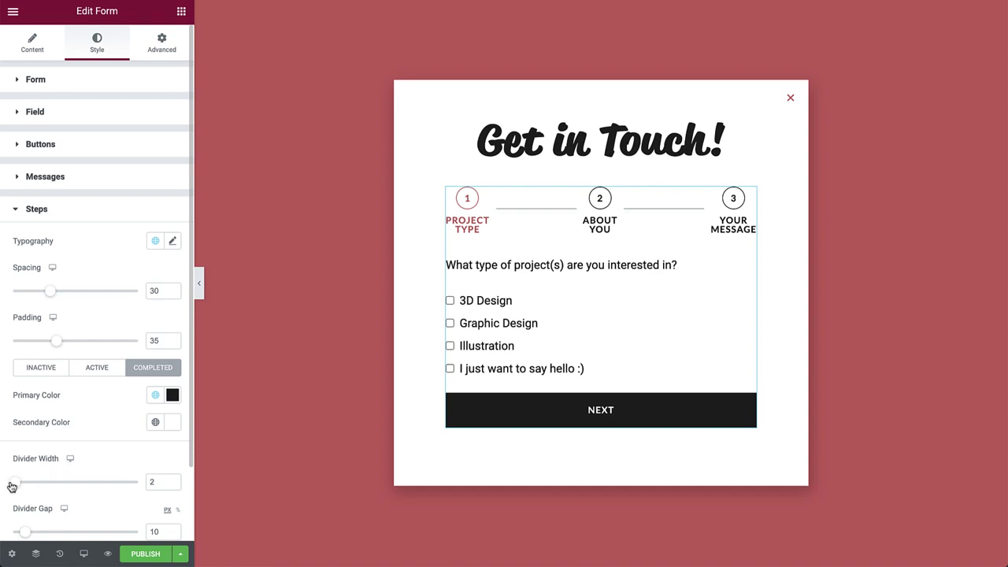
{"action": "left_click_drag", "start_coordinate": [24, 534], "coordinate": [38, 528]}
Pad the form 30px on every side
{"action": "left_click", "coordinate": [170, 39]}
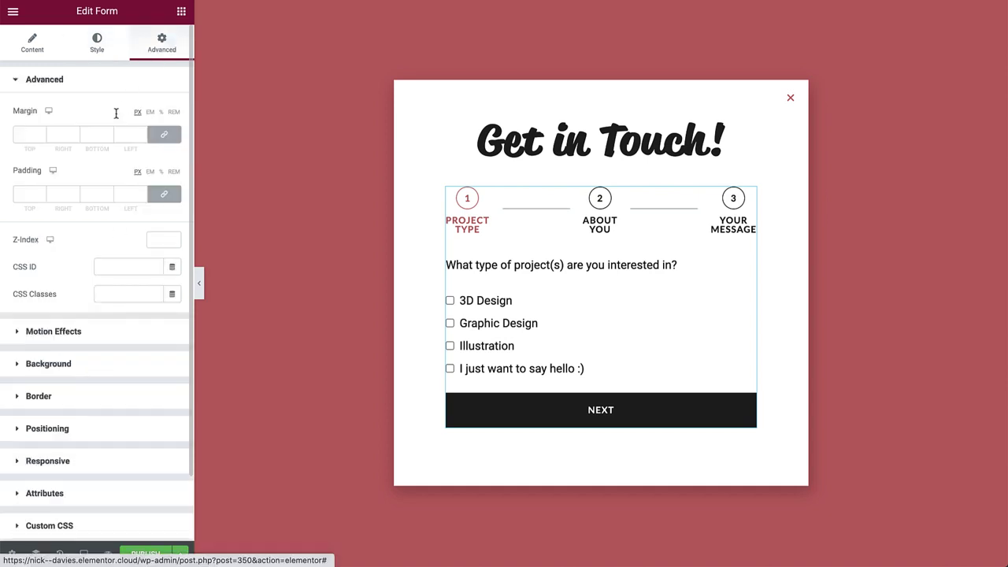
{"action": "left_click", "coordinate": [26, 193]}
{"action": "type", "text": "30"}
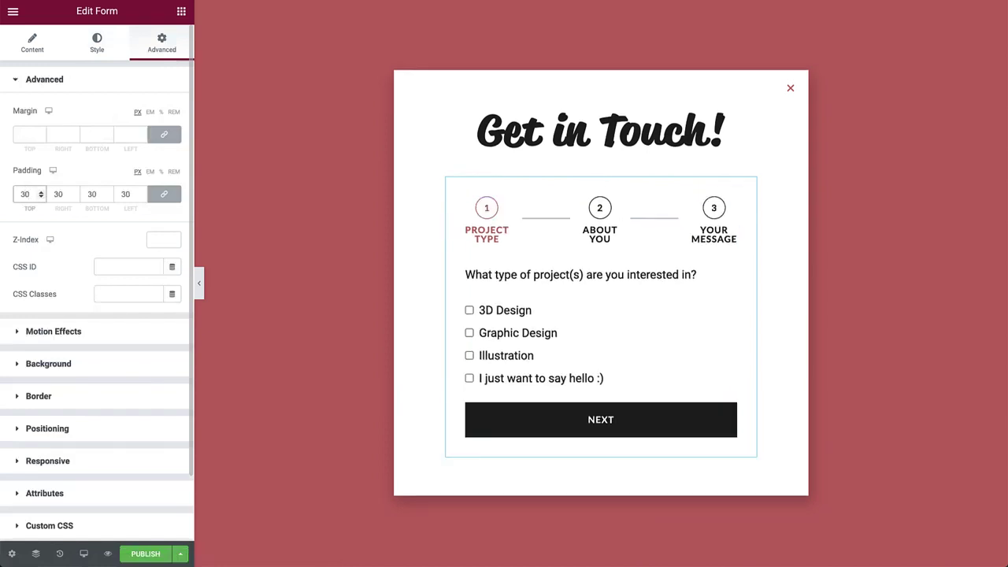
In Mobile view, set the popup's padding to 0 on all sides
{"action": "left_click", "coordinate": [83, 554]}
{"action": "left_click", "coordinate": [78, 531]}
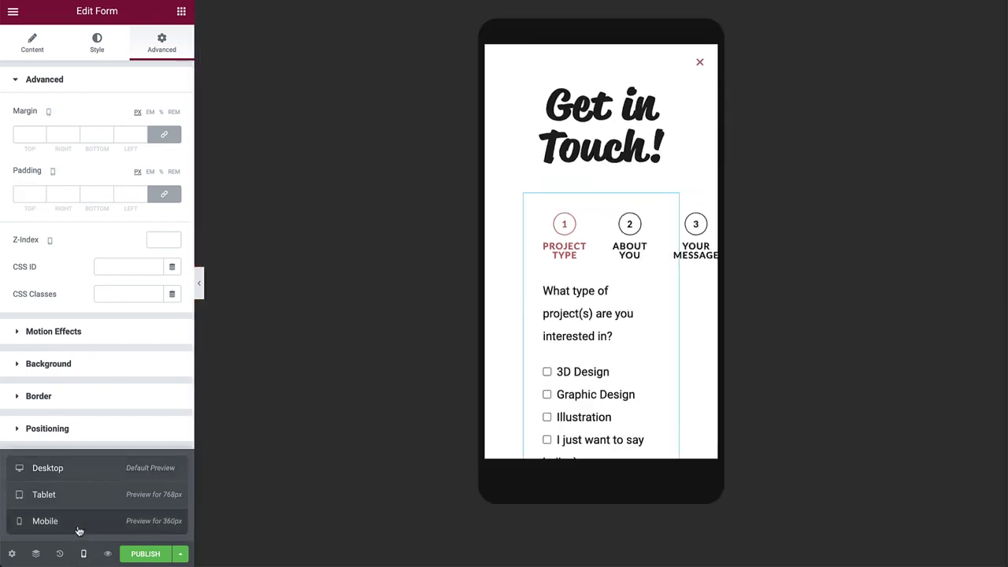
{"action": "left_click", "coordinate": [14, 551]}
{"action": "left_click", "coordinate": [180, 53]}
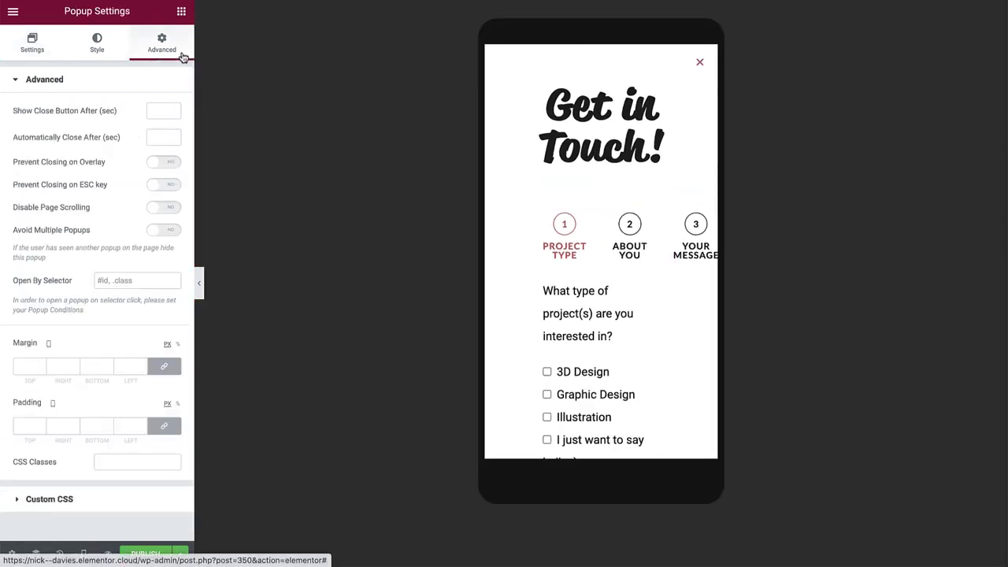
{"action": "left_click", "coordinate": [29, 426]}
{"action": "type", "text": "0"}
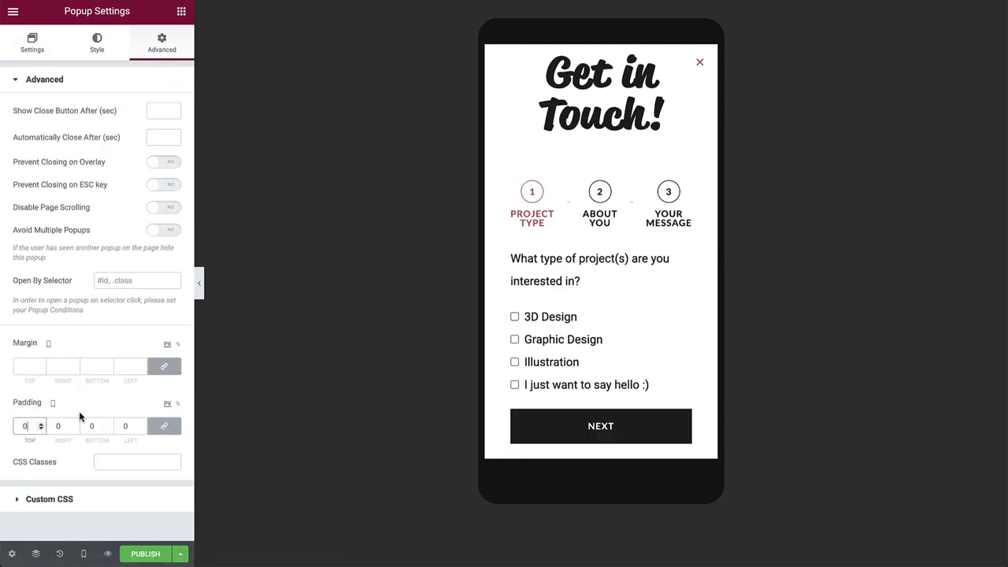
Set the section's minimum height to 100 VH and check both form steps
{"action": "left_click", "coordinate": [586, 438]}
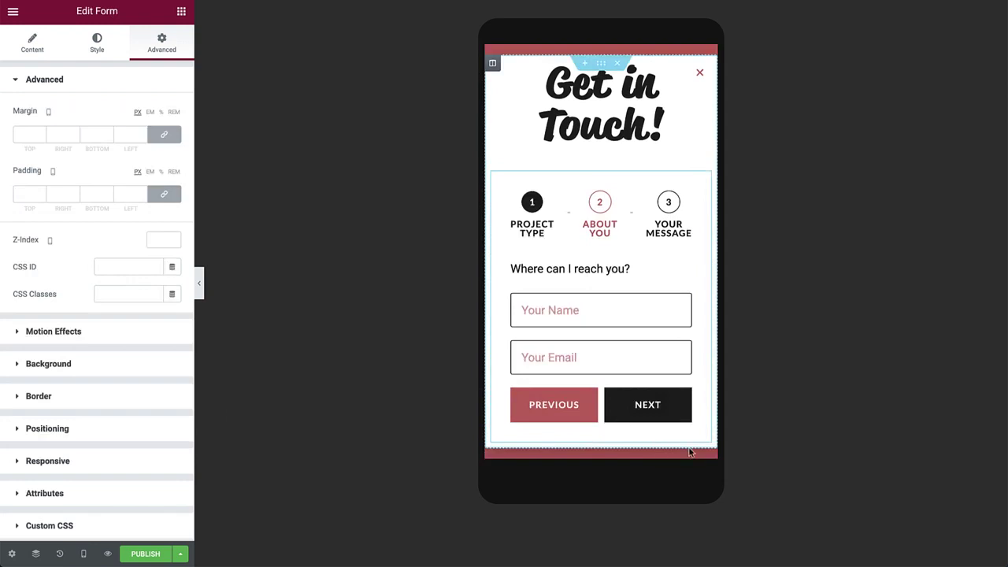
{"action": "left_click", "coordinate": [602, 63]}
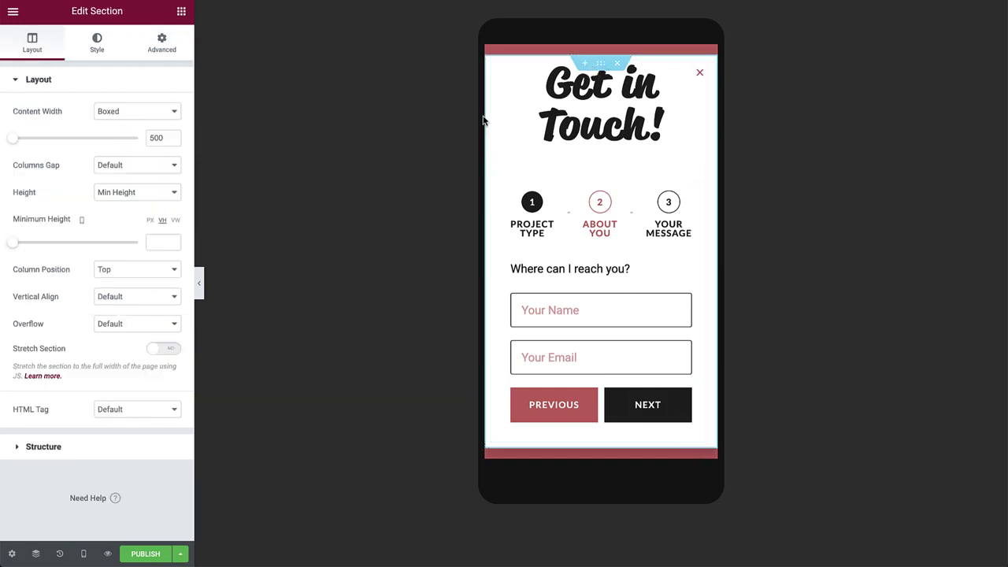
{"action": "left_click", "coordinate": [163, 242]}
{"action": "type", "text": "100"}
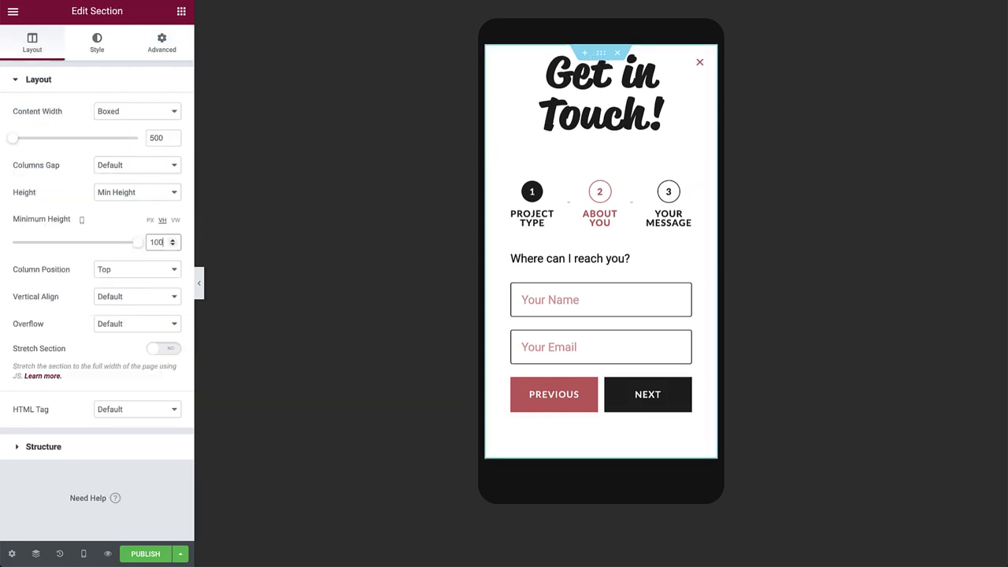
{"action": "left_click", "coordinate": [558, 395]}
{"action": "left_click", "coordinate": [675, 427]}
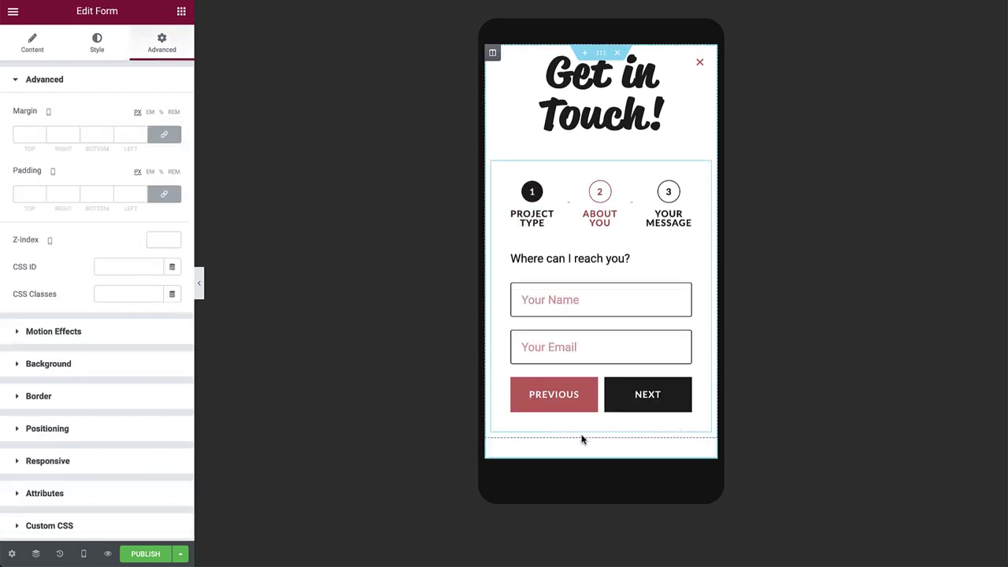
Publish the Contact Form popup without any display conditions
{"action": "left_click", "coordinate": [145, 554]}
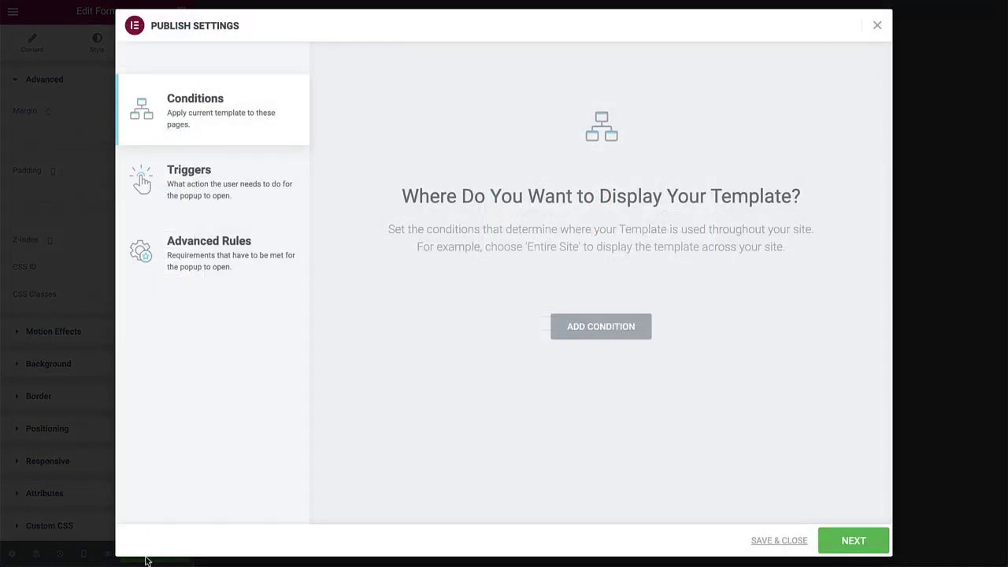
{"action": "left_click", "coordinate": [772, 539]}
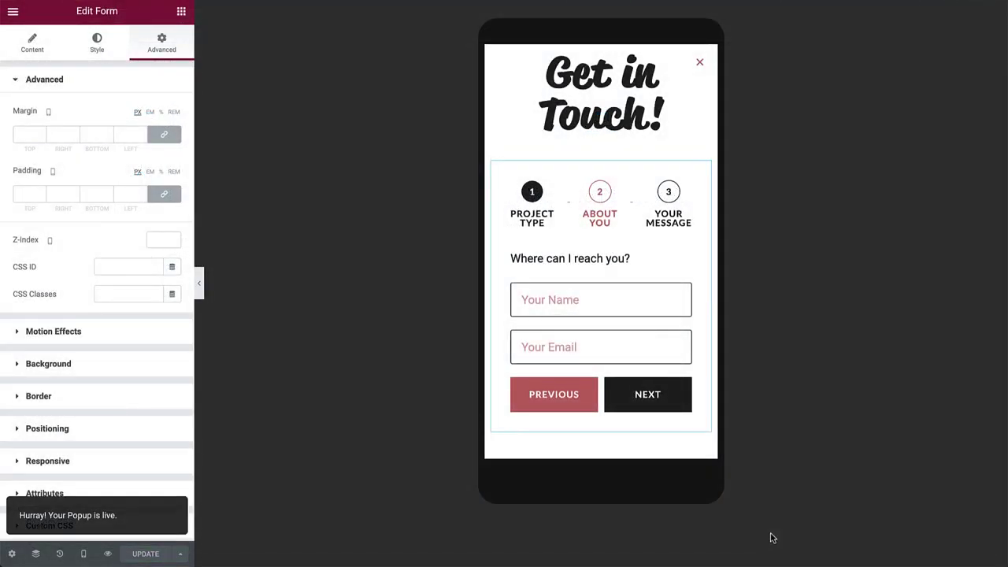
{"action": "key", "text": "ctrl+e"}
Open the Header template and give the CONTACT button a Popup dynamic link
{"action": "type", "text": "header"}
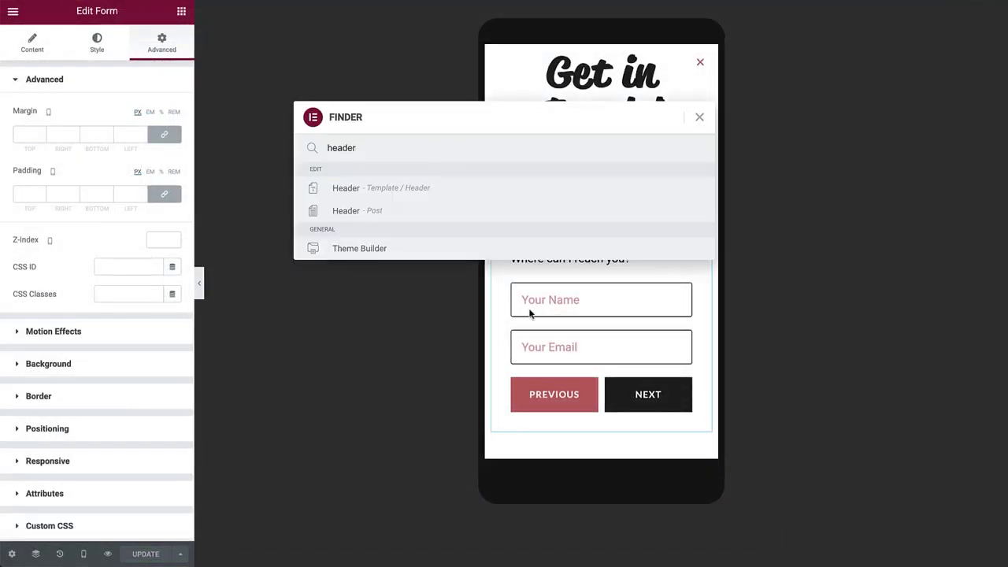
{"action": "left_click", "coordinate": [366, 186]}
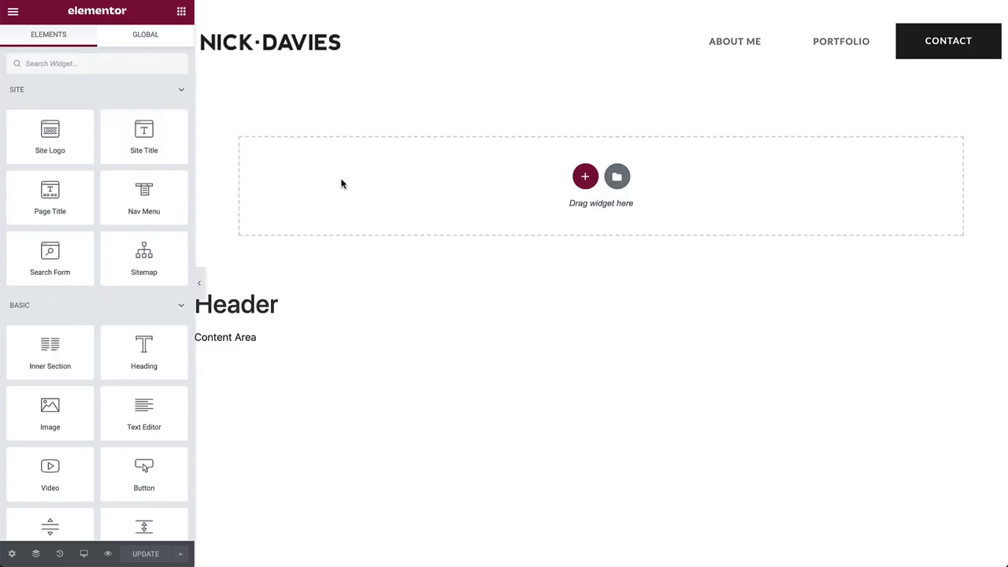
{"action": "left_click", "coordinate": [960, 53]}
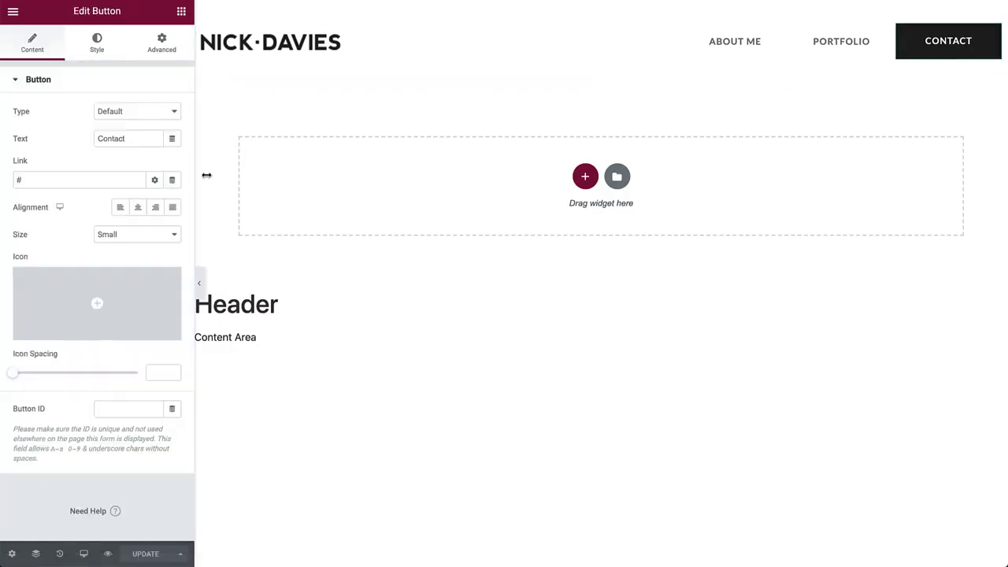
{"action": "left_click", "coordinate": [174, 180]}
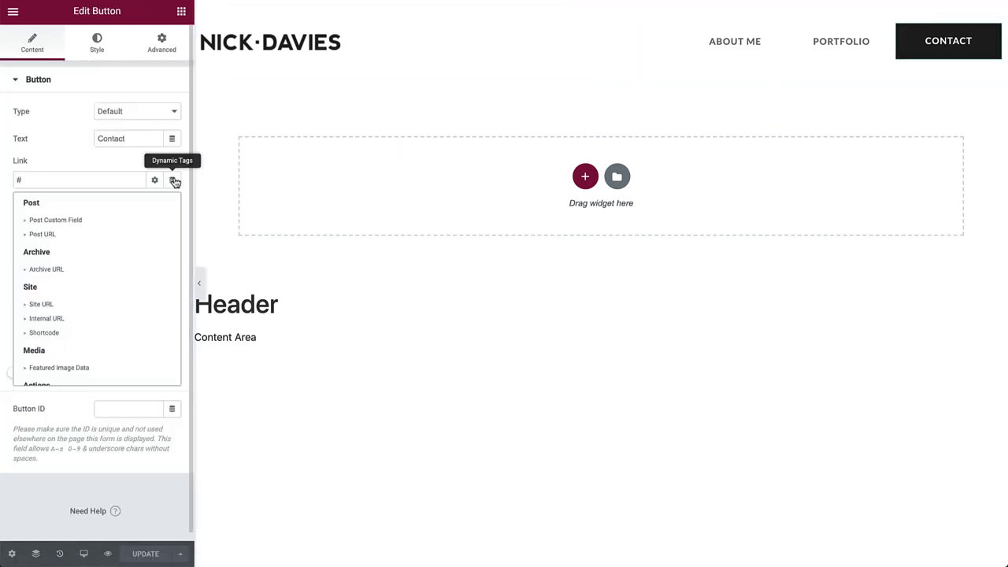
{"action": "scroll", "coordinate": [63, 308], "scroll_direction": "down", "scroll_amount": 3}
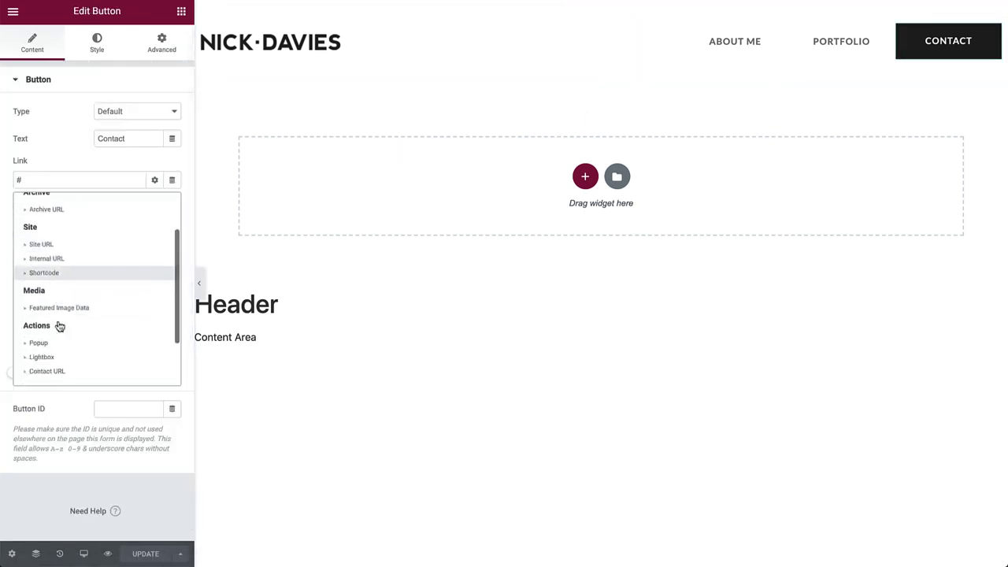
{"action": "left_click", "coordinate": [56, 343]}
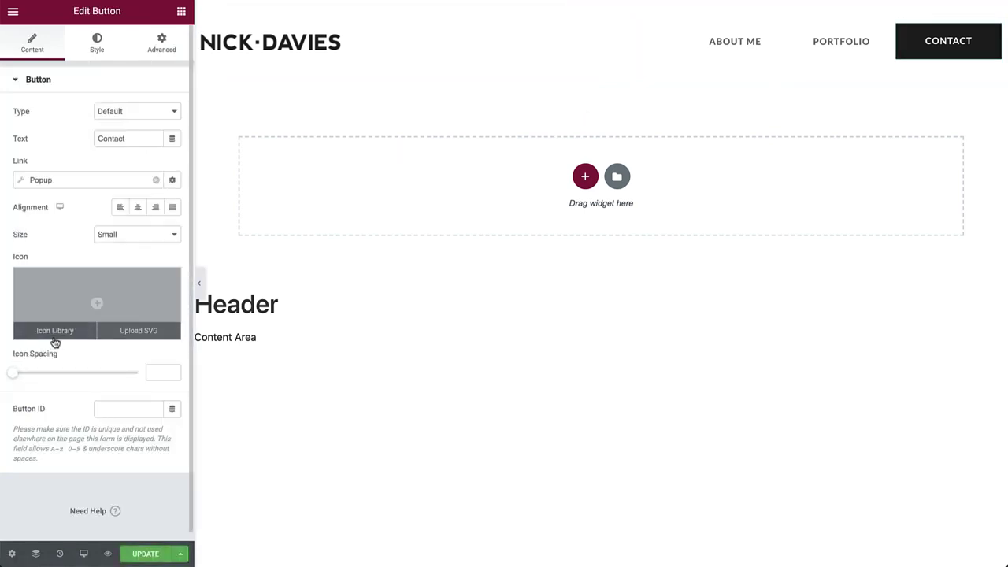
Set the popup link to Open Popup targeting the Contact Form popup, then update the header
{"action": "left_click", "coordinate": [32, 180]}
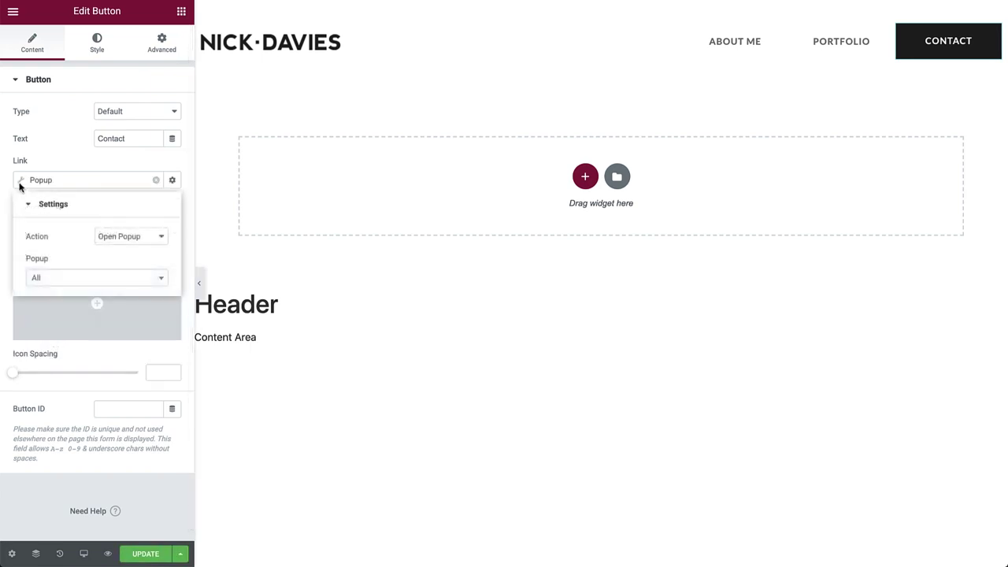
{"action": "left_click", "coordinate": [124, 238]}
{"action": "left_click", "coordinate": [122, 234]}
{"action": "left_click", "coordinate": [96, 276]}
{"action": "type", "text": "conta"}
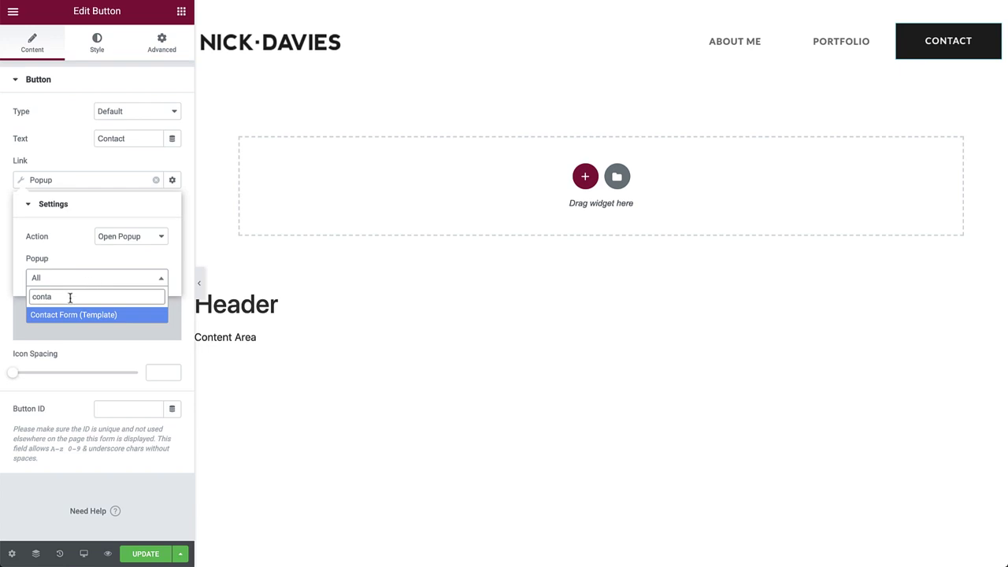
{"action": "left_click", "coordinate": [57, 315]}
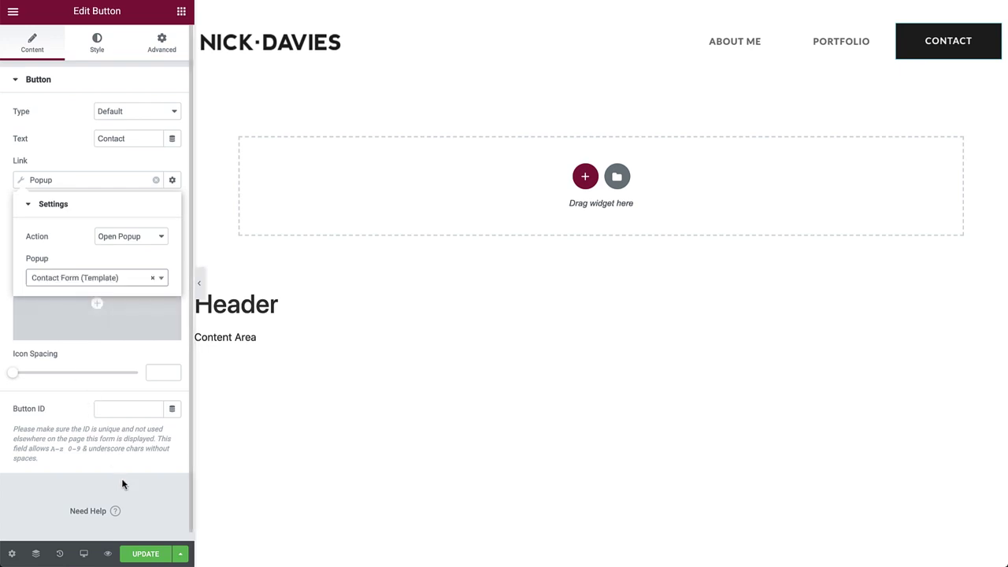
{"action": "left_click", "coordinate": [149, 554]}
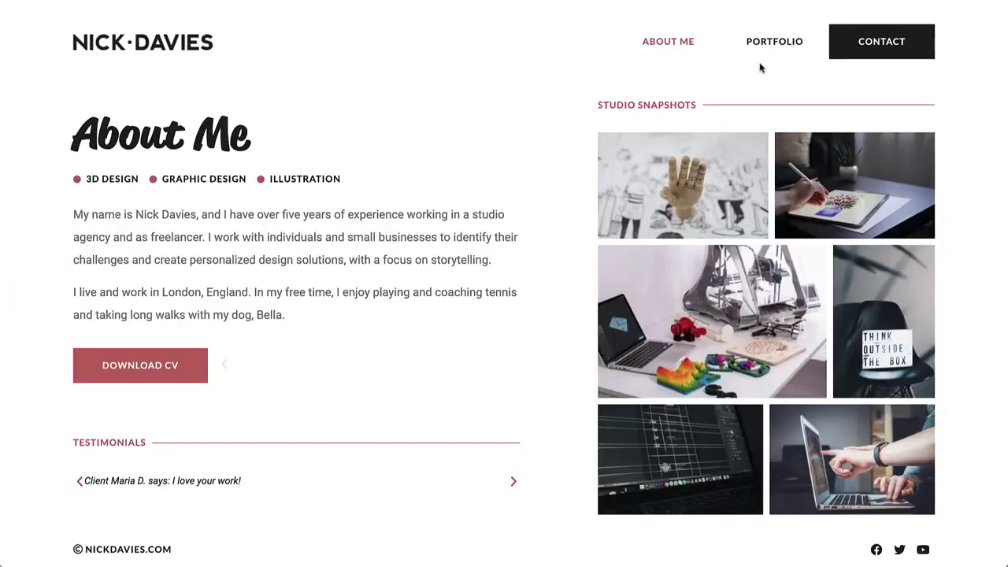
Open the popup from the live header CONTACT button, tick Illustration, and advance to About You
{"action": "left_click", "coordinate": [856, 53]}
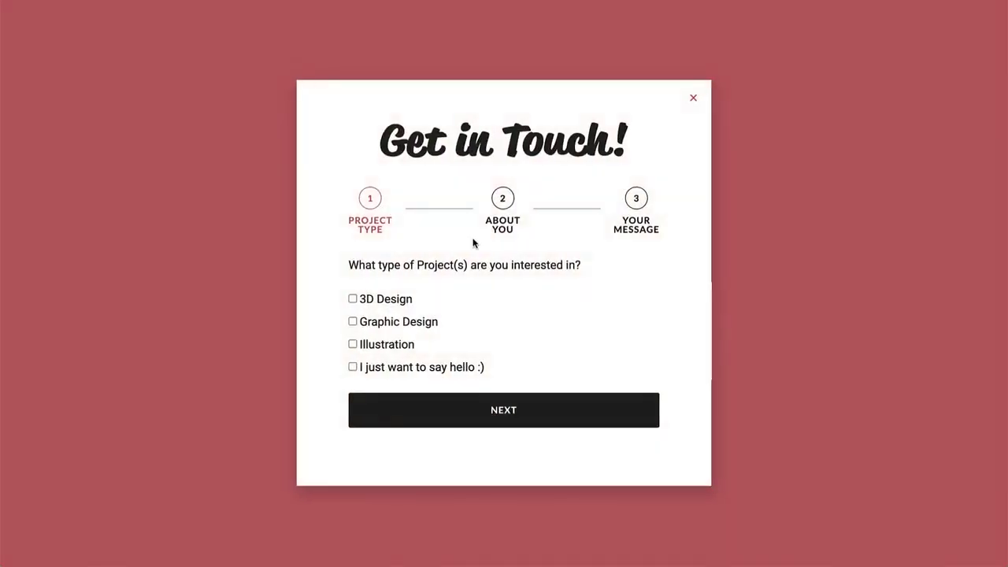
{"action": "left_click", "coordinate": [352, 344]}
{"action": "left_click", "coordinate": [443, 410]}
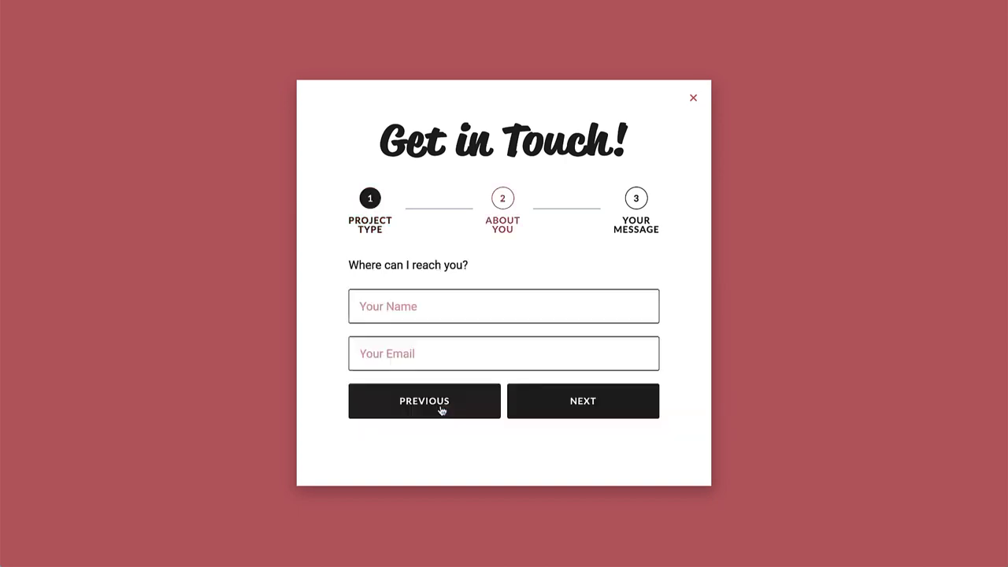
Enter a test name and e-mail, write 'Hi, I'd like to get in touch!' and send
{"action": "left_click", "coordinate": [430, 312]}
{"action": "type", "text": "James"}
{"action": "left_click", "coordinate": [429, 360]}
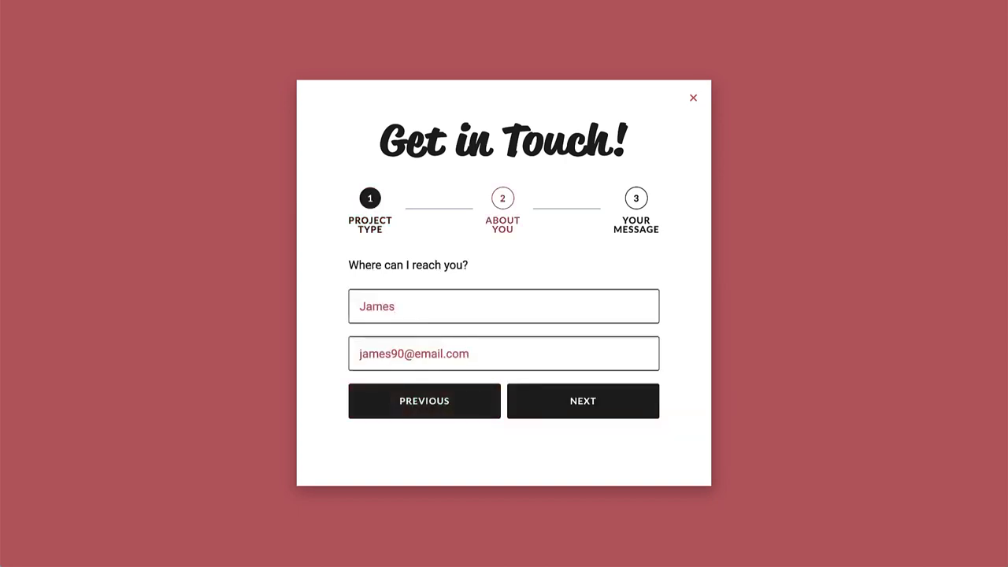
{"action": "left_click", "coordinate": [572, 400]}
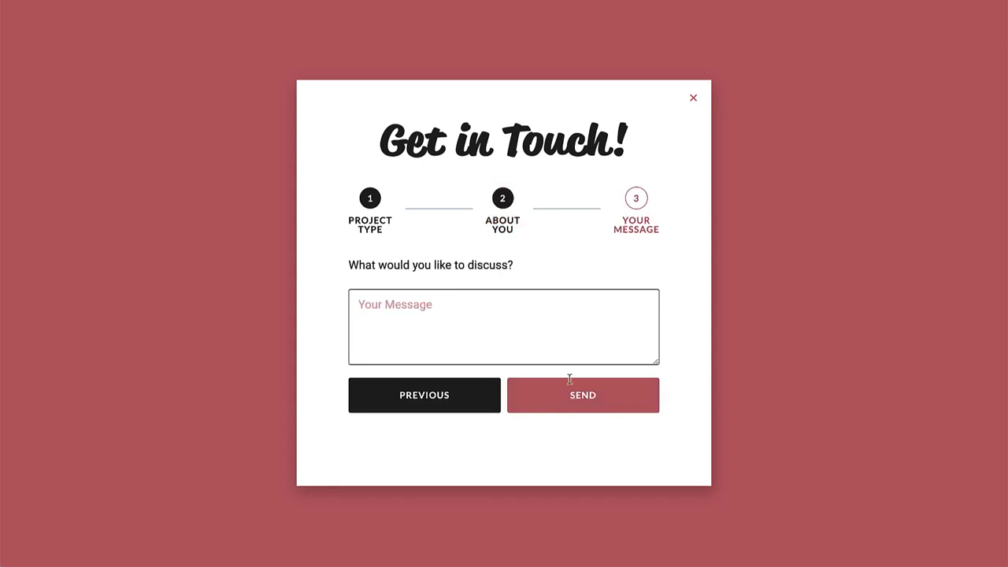
{"action": "type", "text": "Hi, I'd like to get in touch!"}
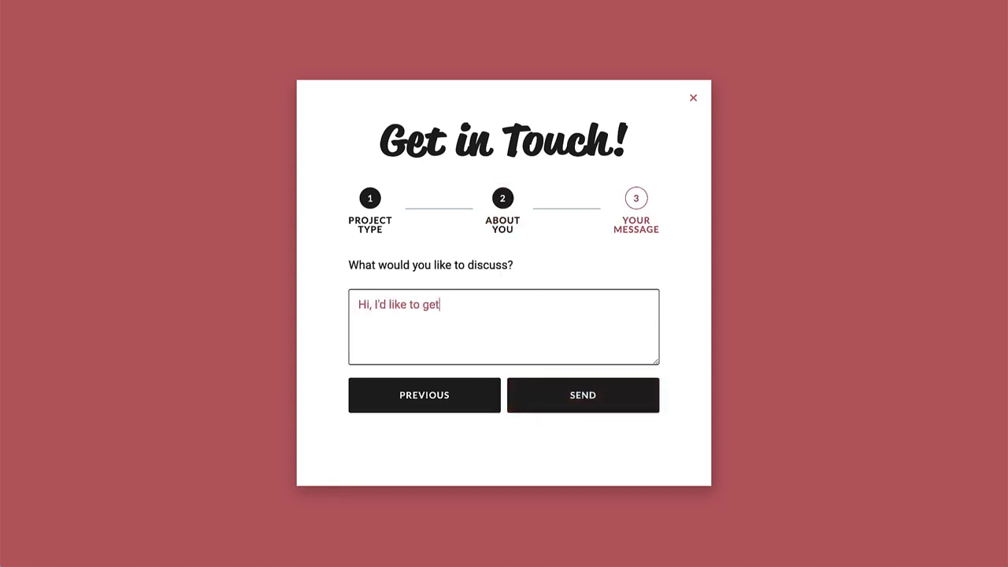
{"action": "left_click", "coordinate": [587, 395]}
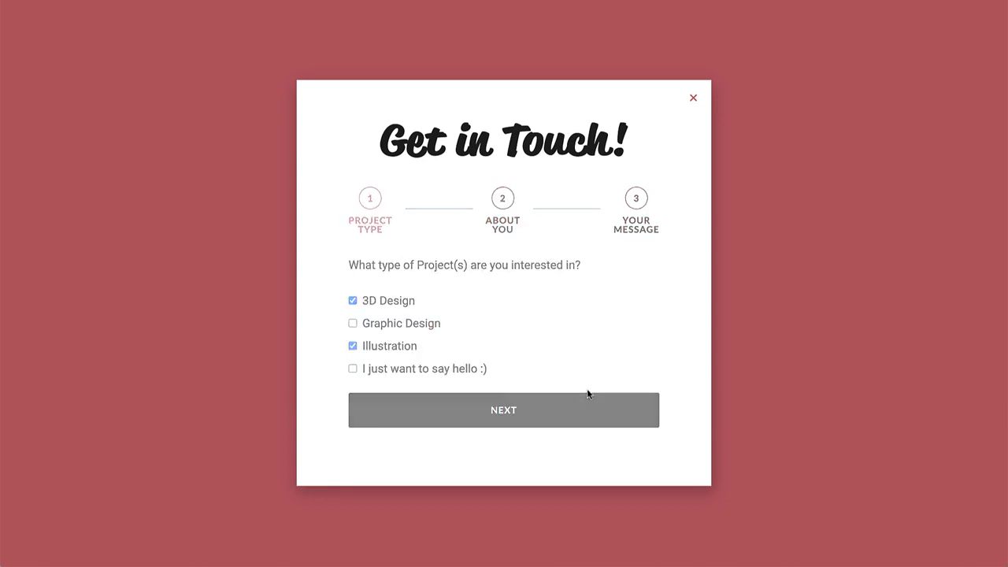